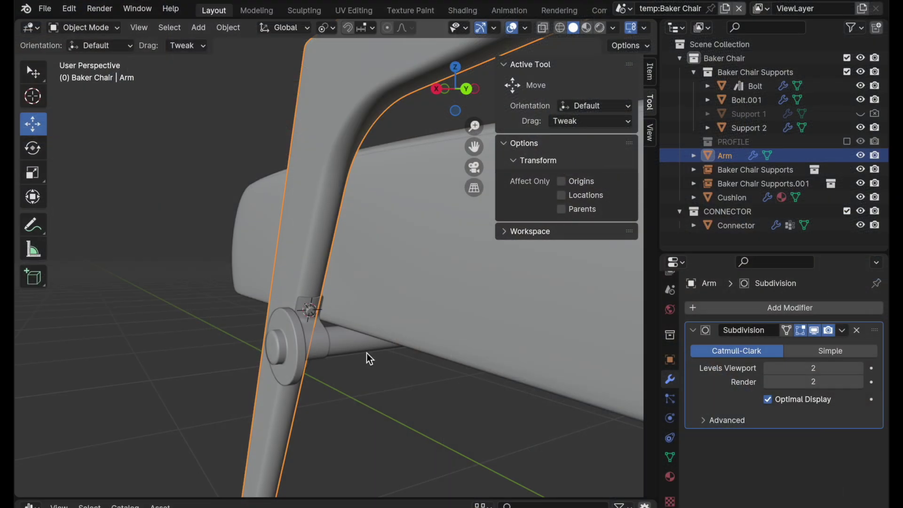
Select the Connector object and frame the view on it.
mouse_move(366, 353)
middle_down()
mouse_move(319, 357)
mouse_move(320, 346)
mouse_move(287, 338)
mouse_move(372, 359)
middle_up()
click(362, 346)
key(KP_Decimal)
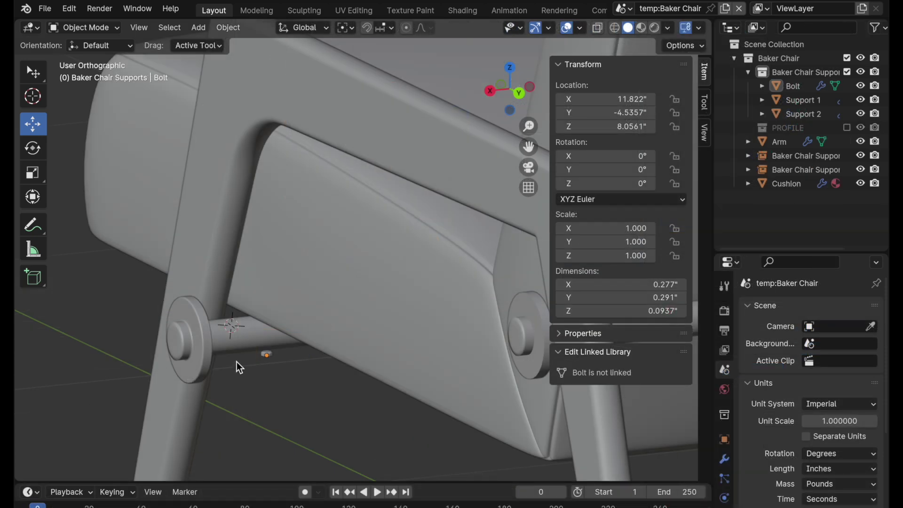
Select the chair Arm and the Support 1 rod.
middle_drag(236, 353, 284, 402)
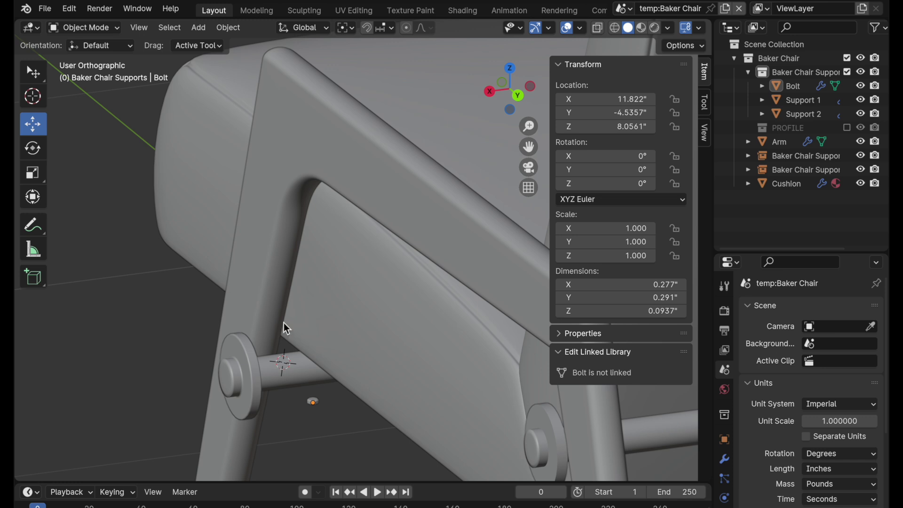
click(292, 169)
click(282, 374)
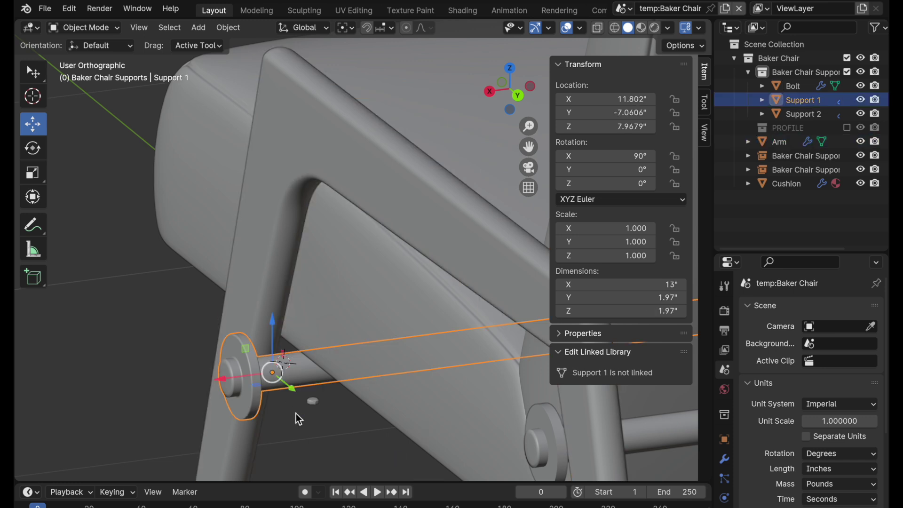
shift+middle_drag(303, 430, 296, 351)
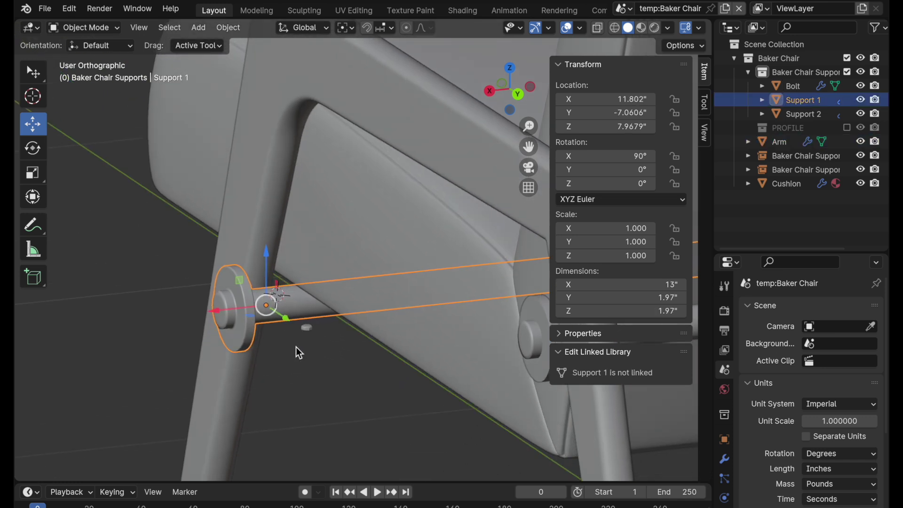
Isolate the Arm and Support 1 rod in Local View, zoom to the joint, then select only the Arm.
shift+click(272, 241)
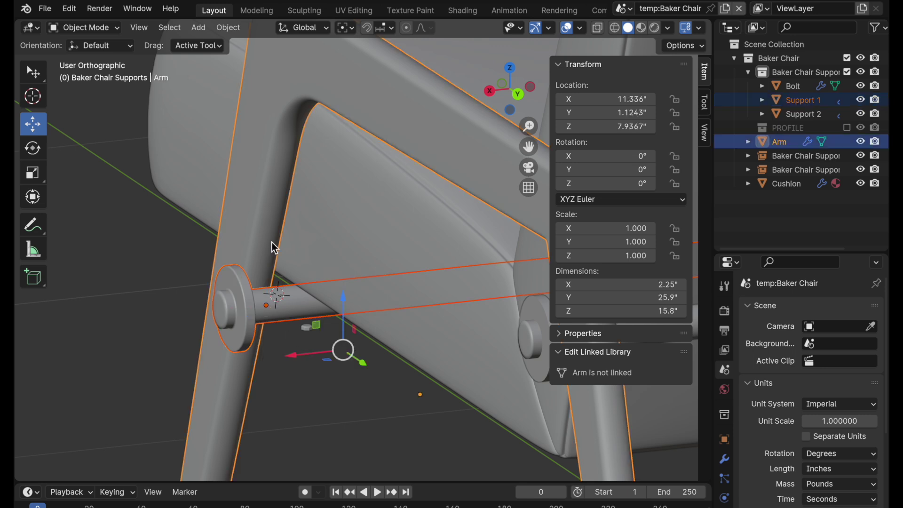
key(KP_Divide)
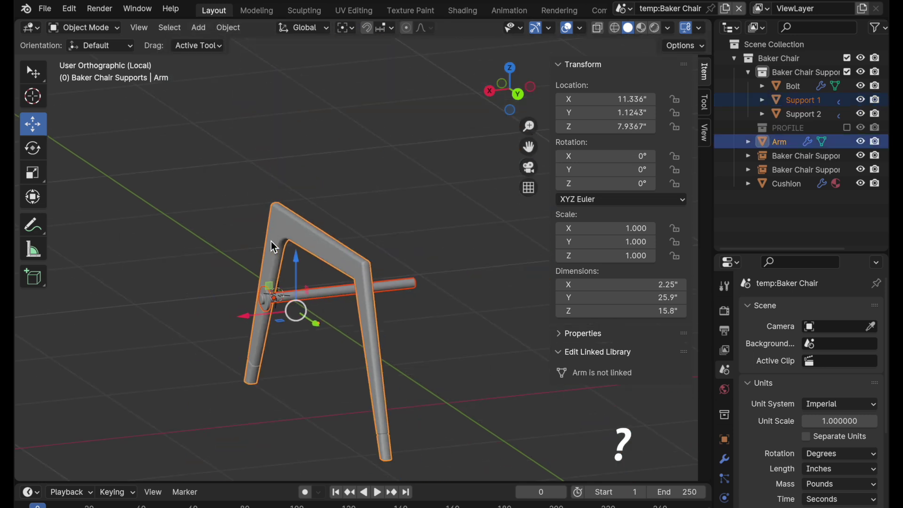
ctrl+middle_drag(271, 241, 346, 180)
click(346, 182)
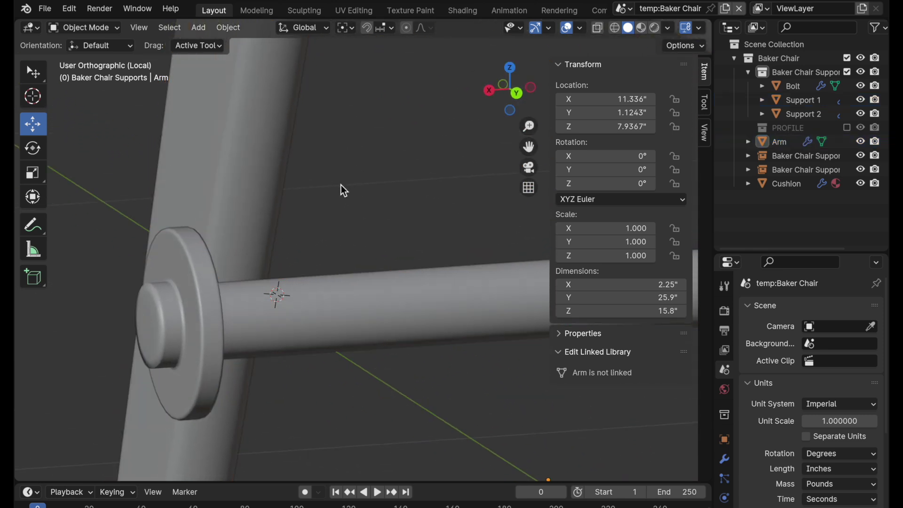
click(270, 219)
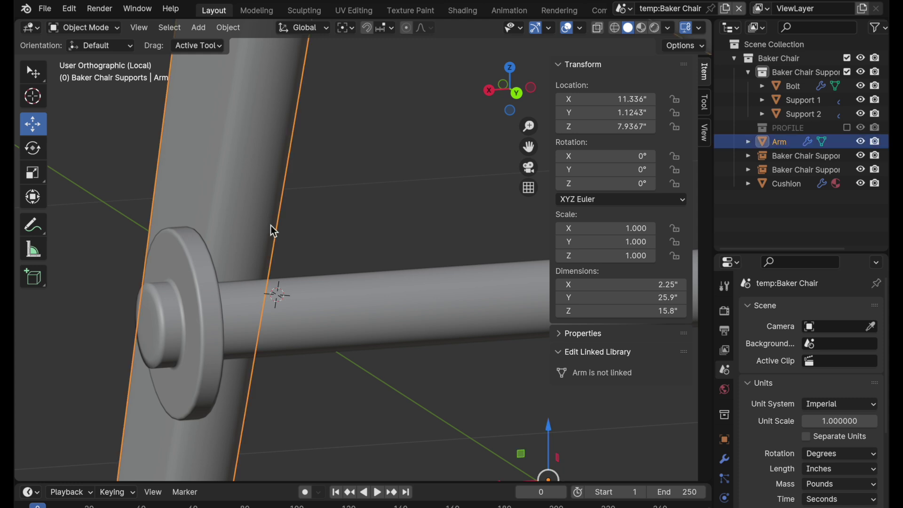
In Edit Mode face select, select the two Arm face strips around the rod joint.
key(Tab)
click(311, 234)
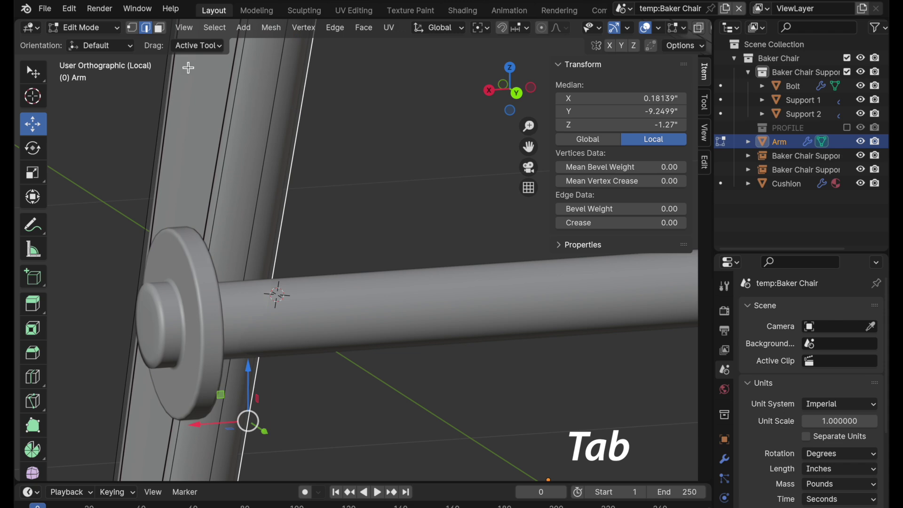
click(160, 29)
click(239, 252)
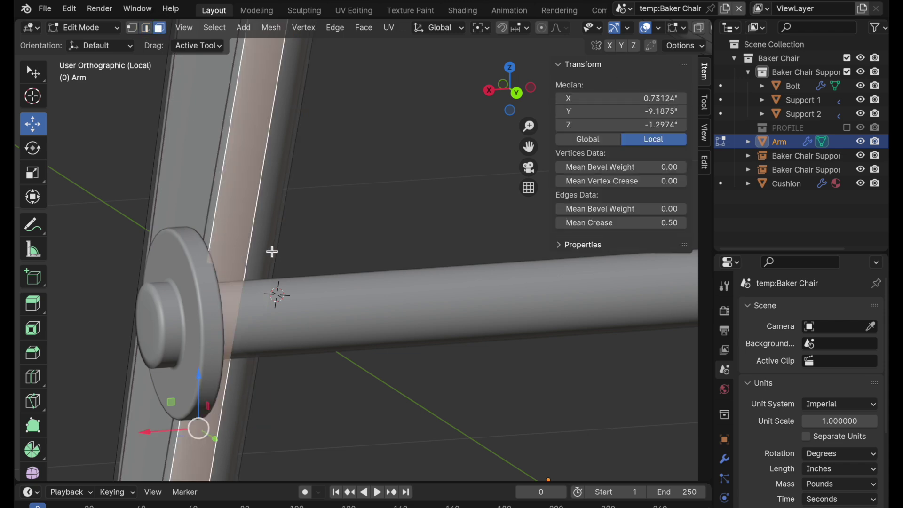
shift+click(268, 252)
mouse_move(308, 268)
middle_down()
mouse_move(294, 268)
mouse_move(312, 278)
middle_up()
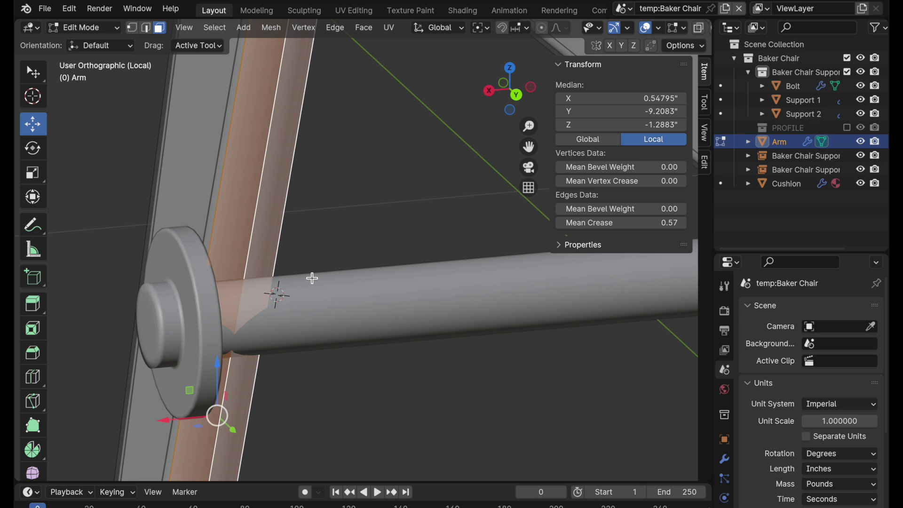
Duplicate the selected faces in place and separate them into a new object, Arm.001.
key(shift+d)
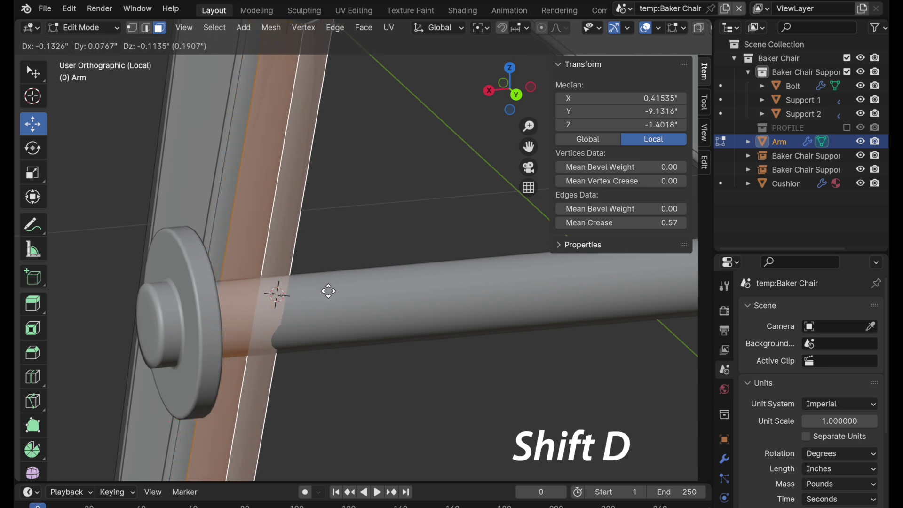
key(Escape)
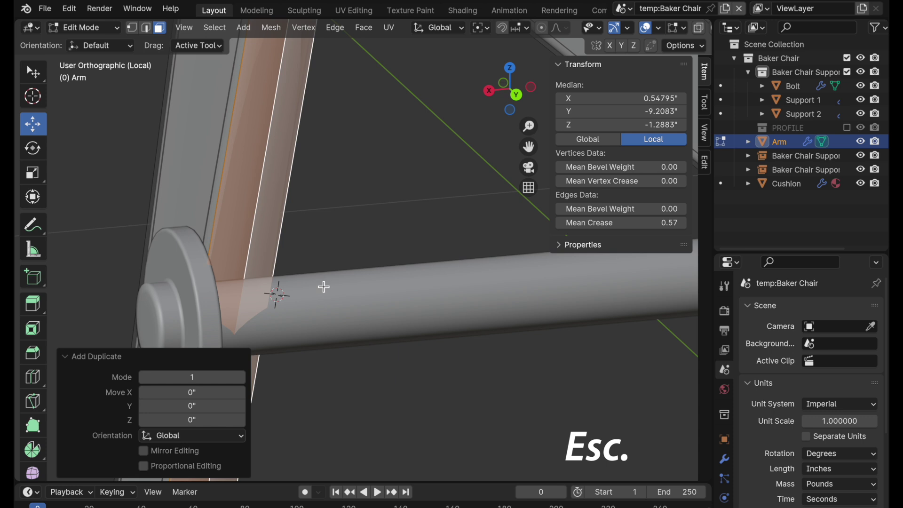
key(p)
click(326, 289)
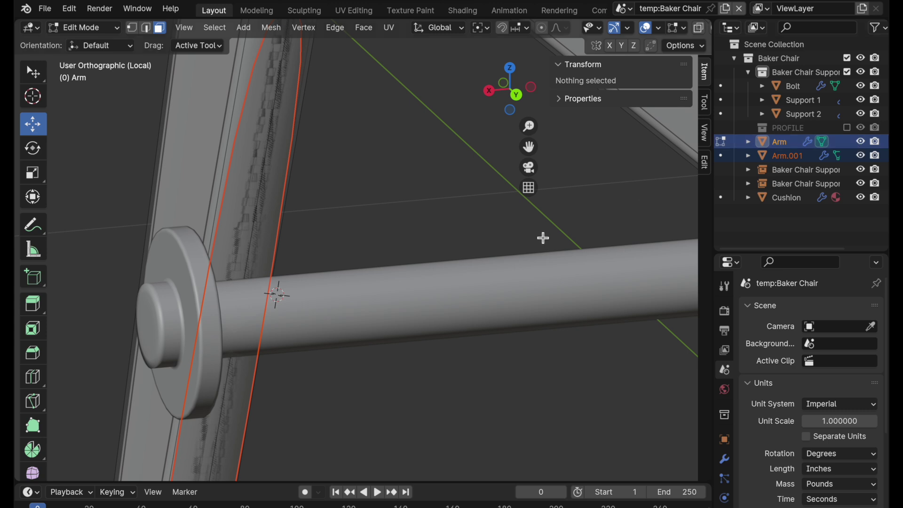
Back in Object Mode, hide the original Arm from viewport and render, and select Arm.001.
key(Tab)
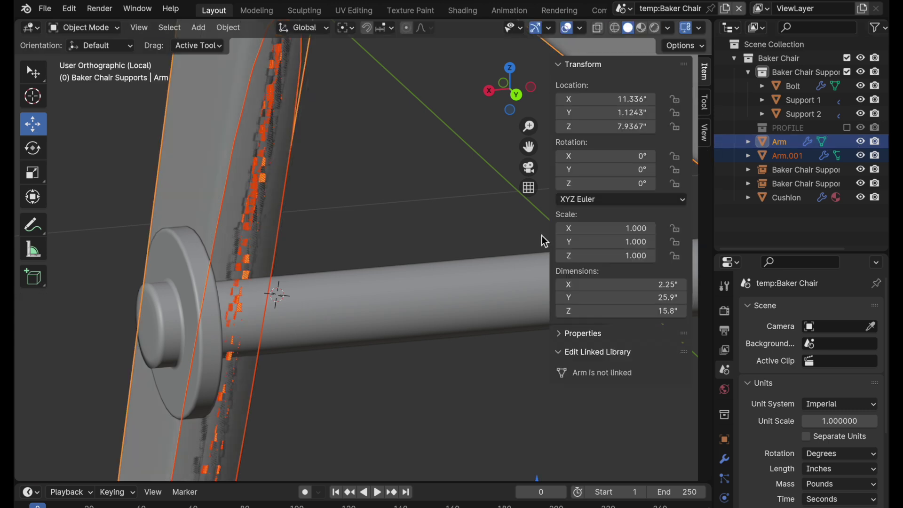
click(864, 141)
click(875, 142)
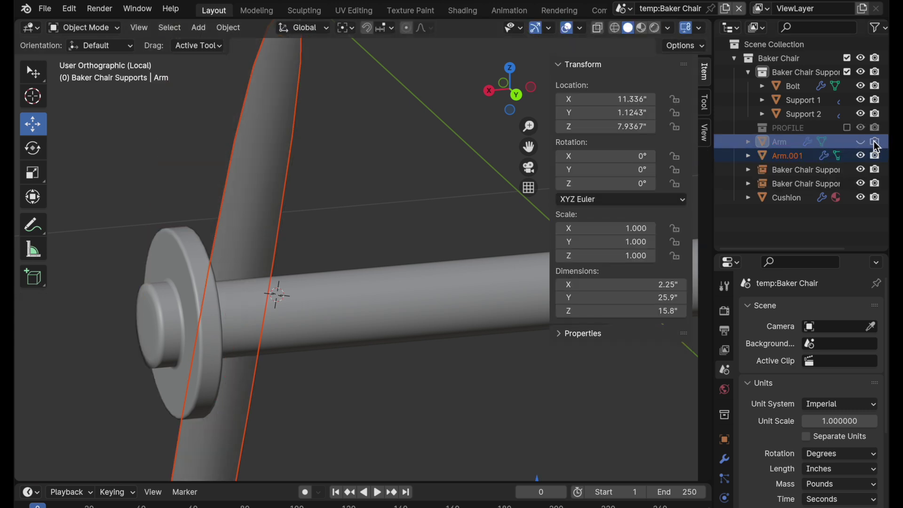
click(774, 155)
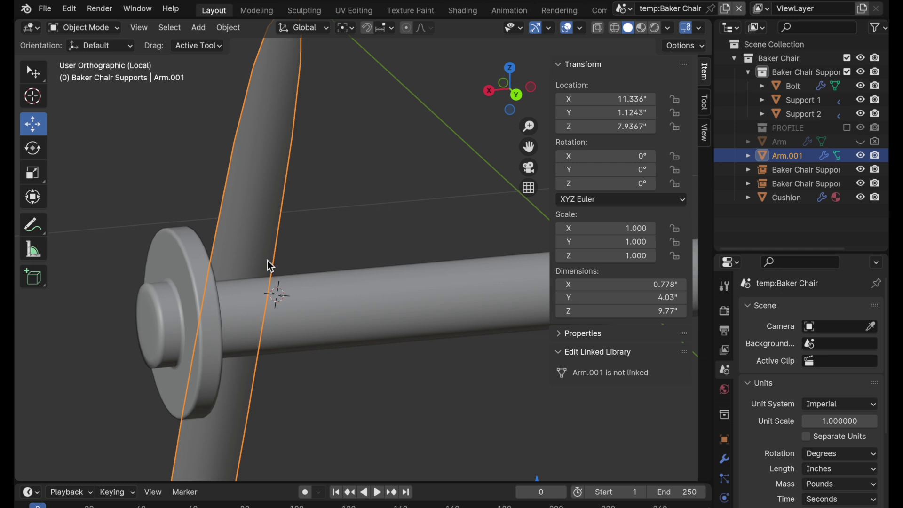
Move Arm.001 into a new collection named CONNECTOR.
key(m)
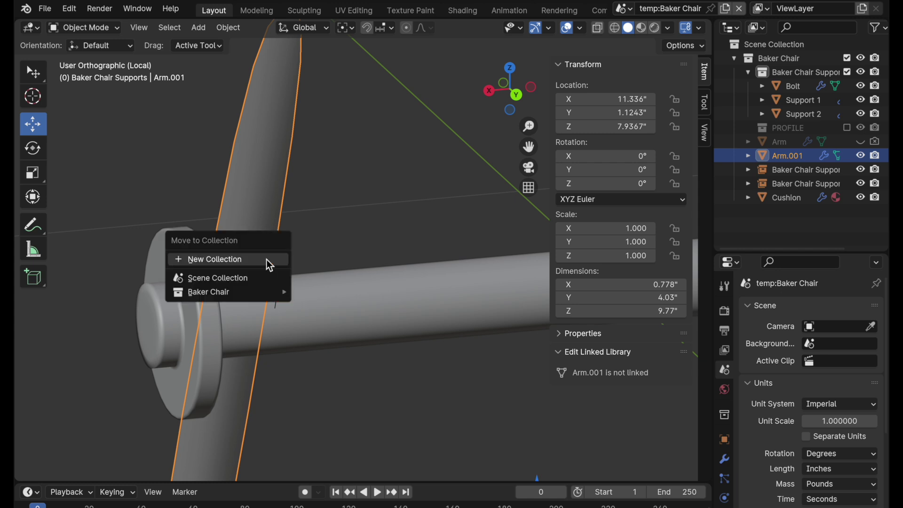
click(266, 260)
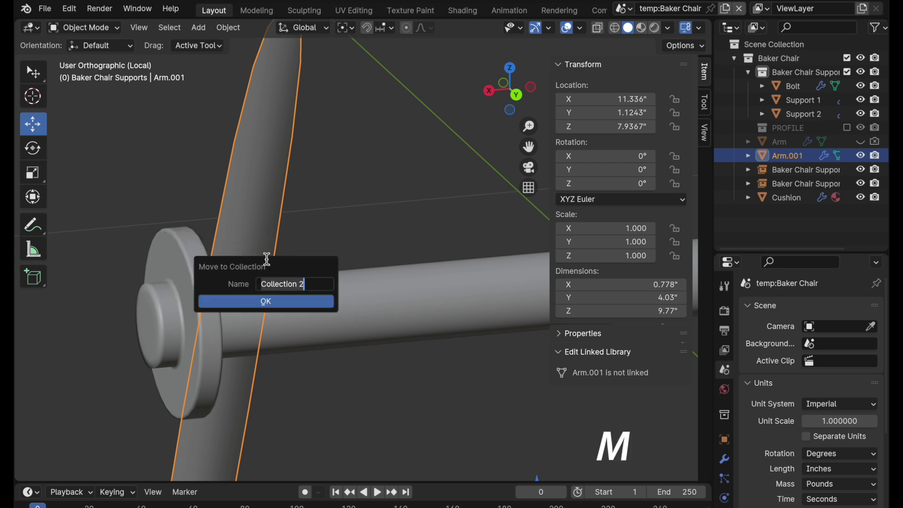
text(CONNECTOR)
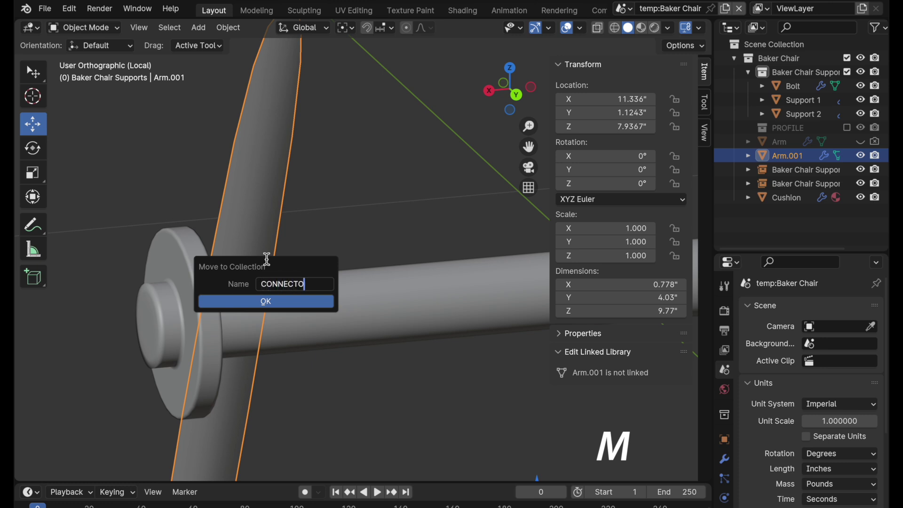
click(279, 302)
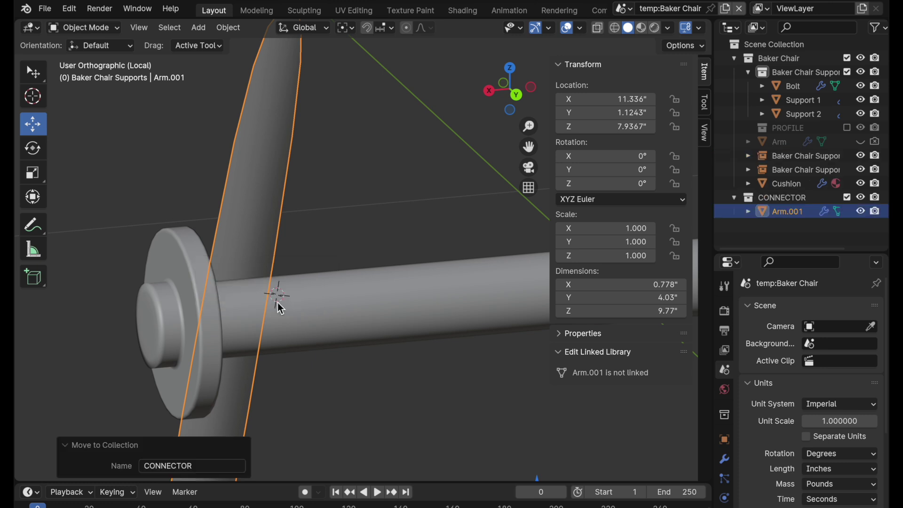
click(374, 278)
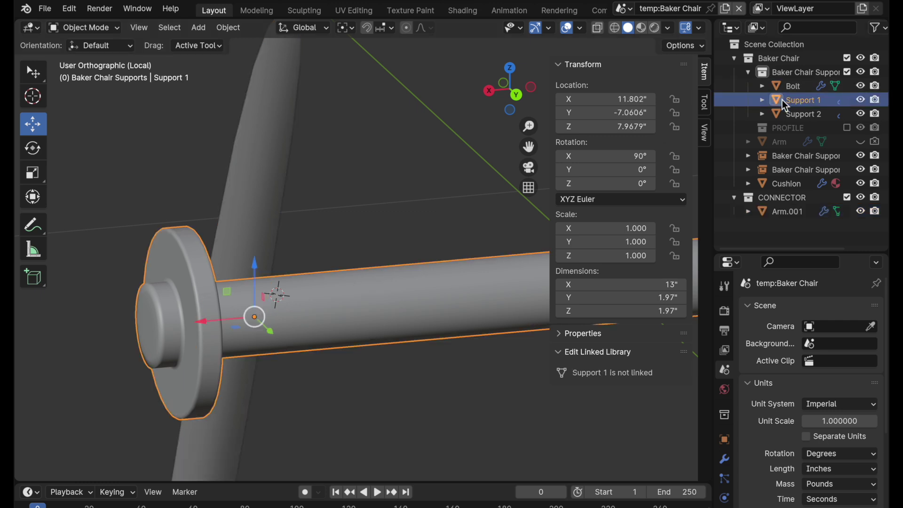
Duplicate a section of the Support 1 cylinder's faces in place and separate it into Support 1.001.
key(Tab)
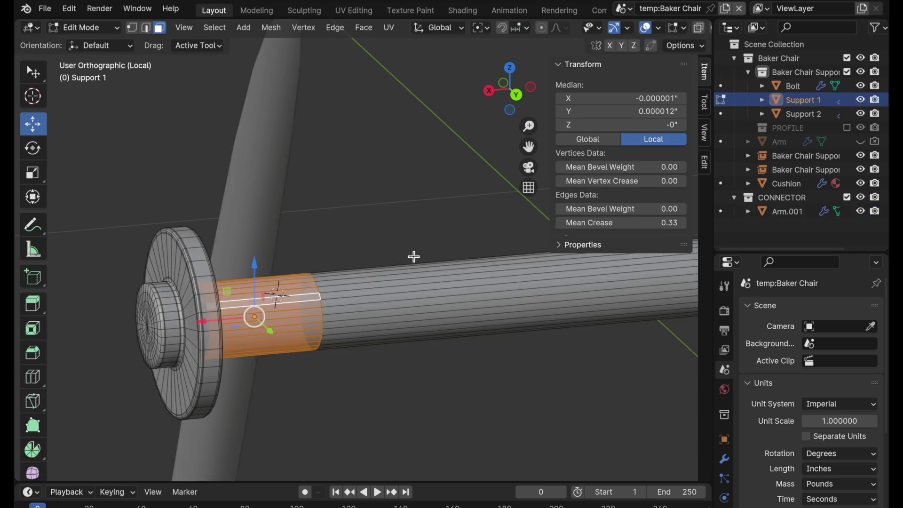
scroll(262, 316, up, 6)
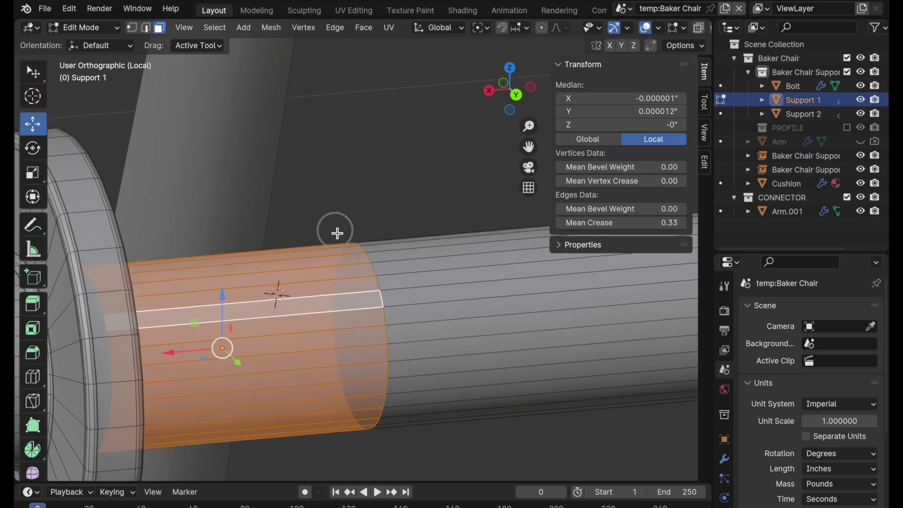
shift+middle_drag(341, 191, 340, 185)
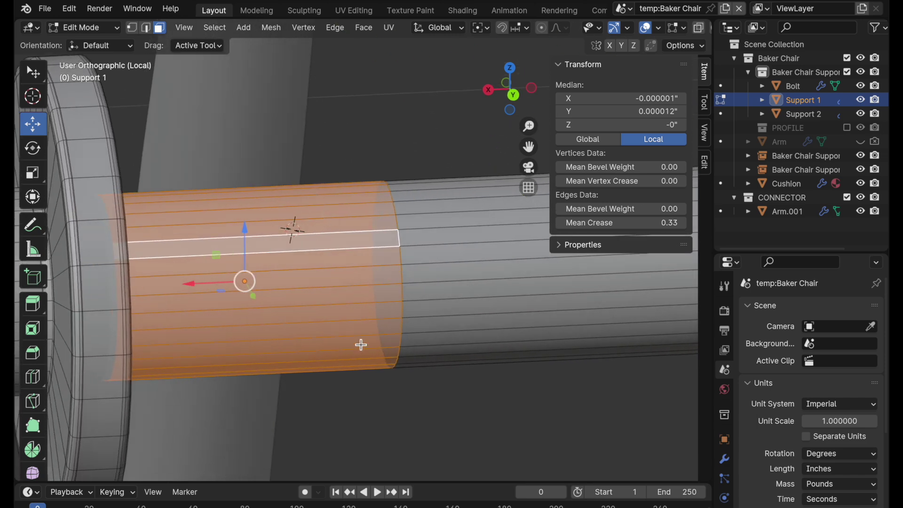
key(g)
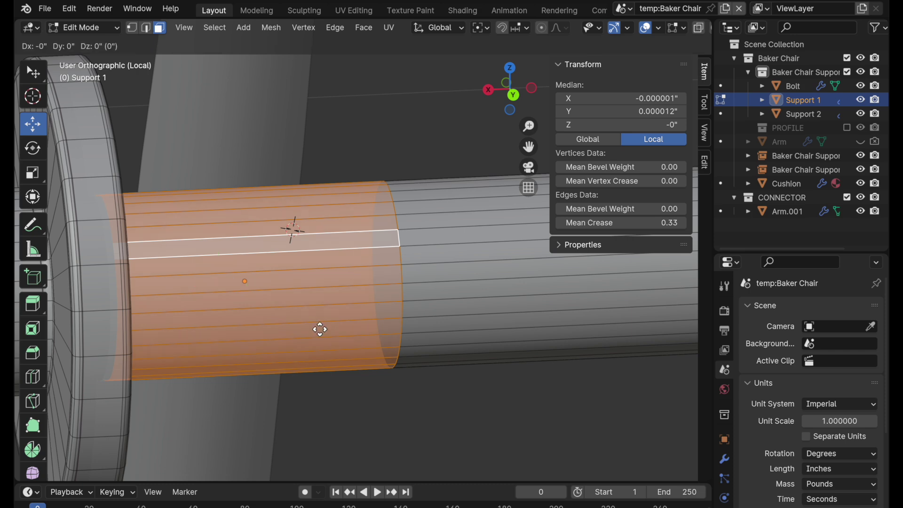
right_click(340, 347)
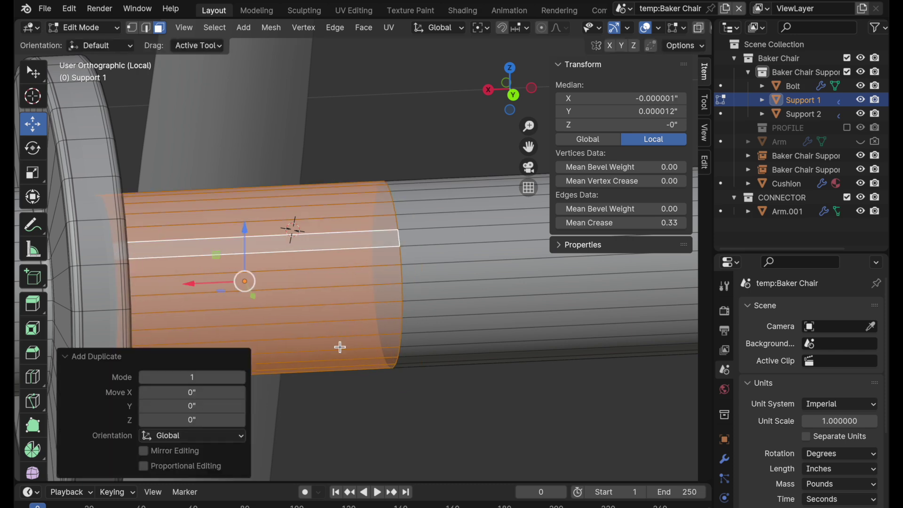
key(p)
click(282, 347)
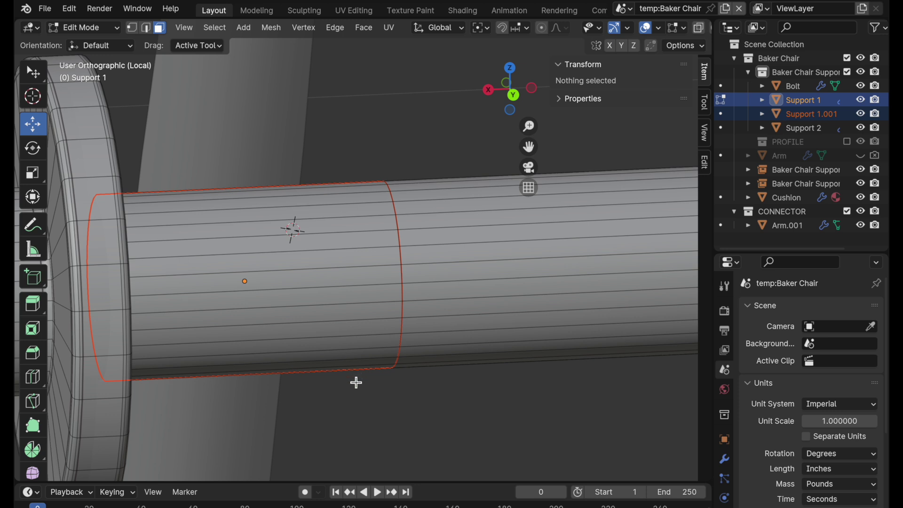
key(Tab)
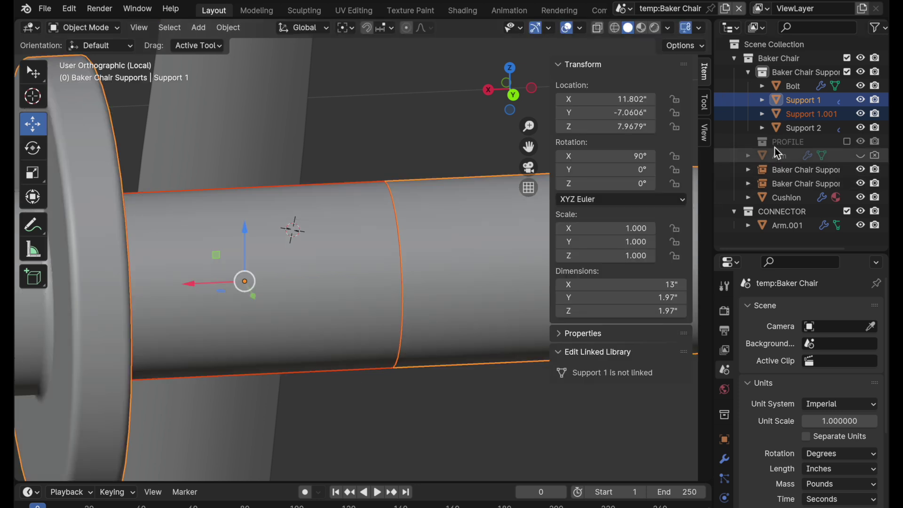
Move Support 1.001 into the CONNECTOR collection.
click(793, 118)
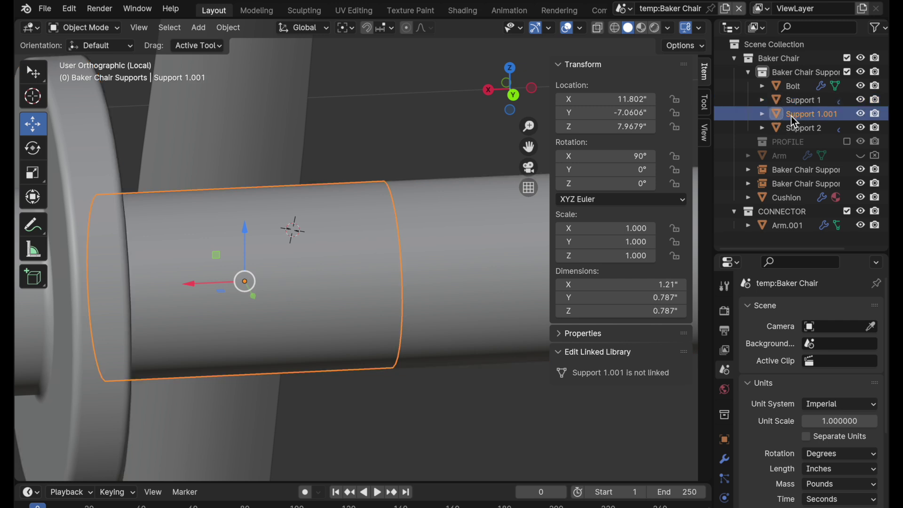
key(m)
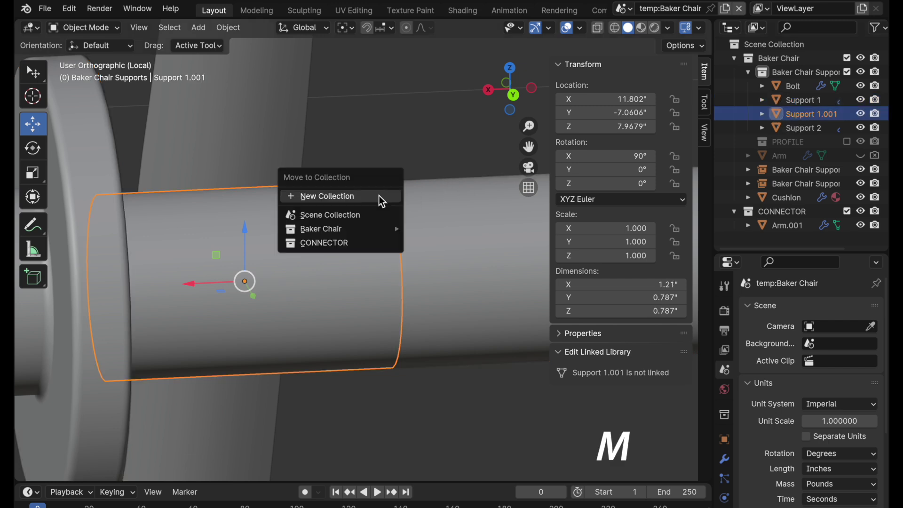
click(371, 248)
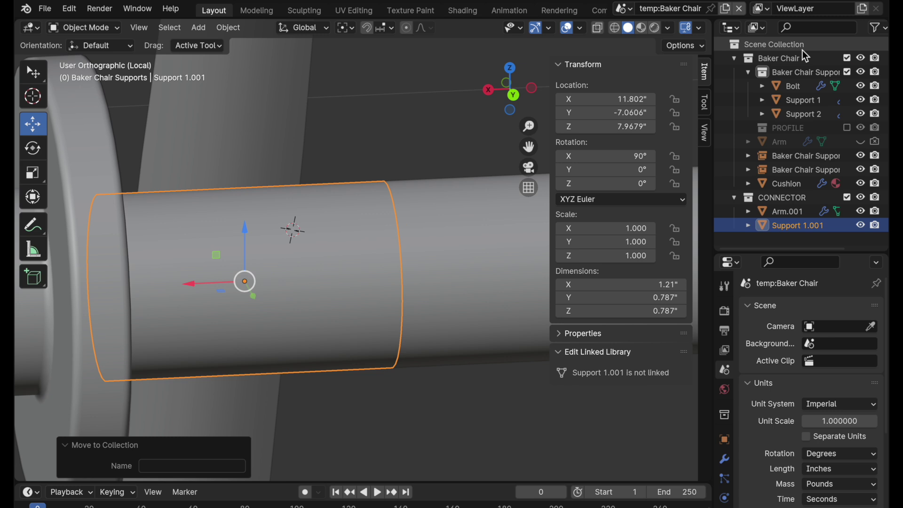
Exclude the Baker Chair collection and delete Support 1.001's Subdivision modifier.
click(429, 246)
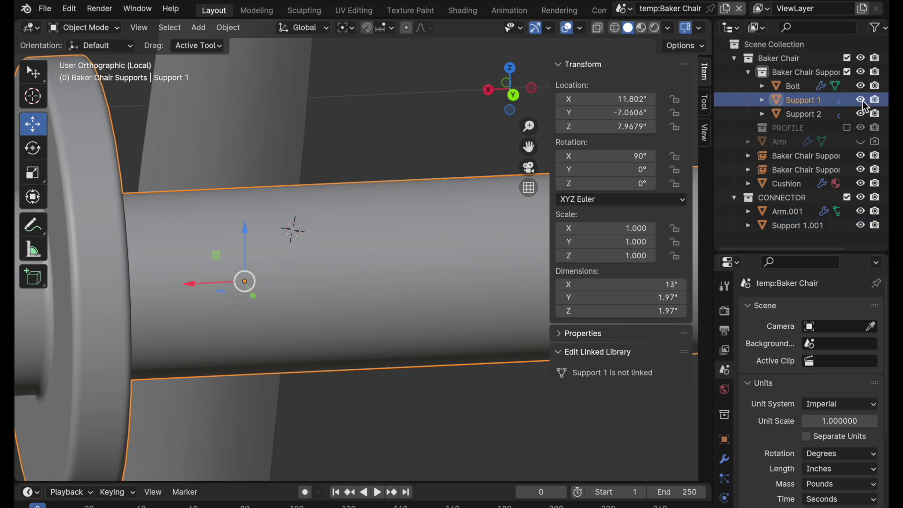
click(848, 58)
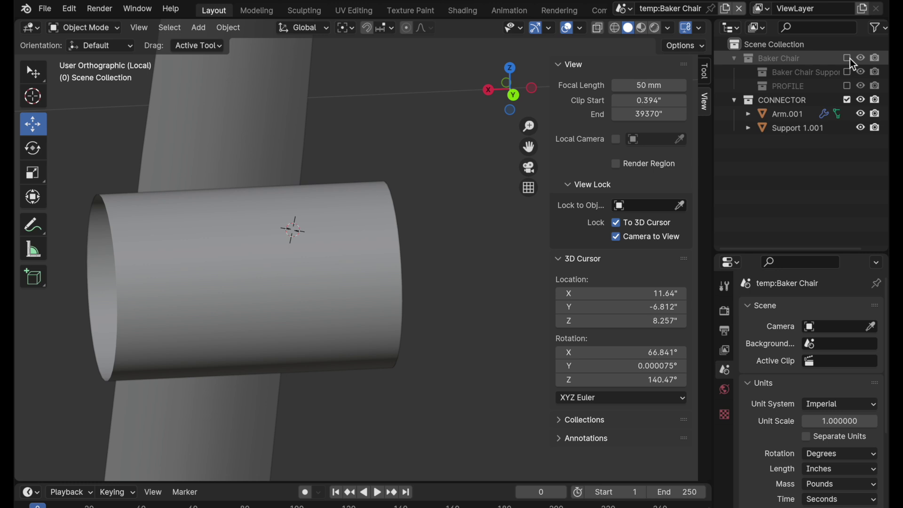
click(356, 272)
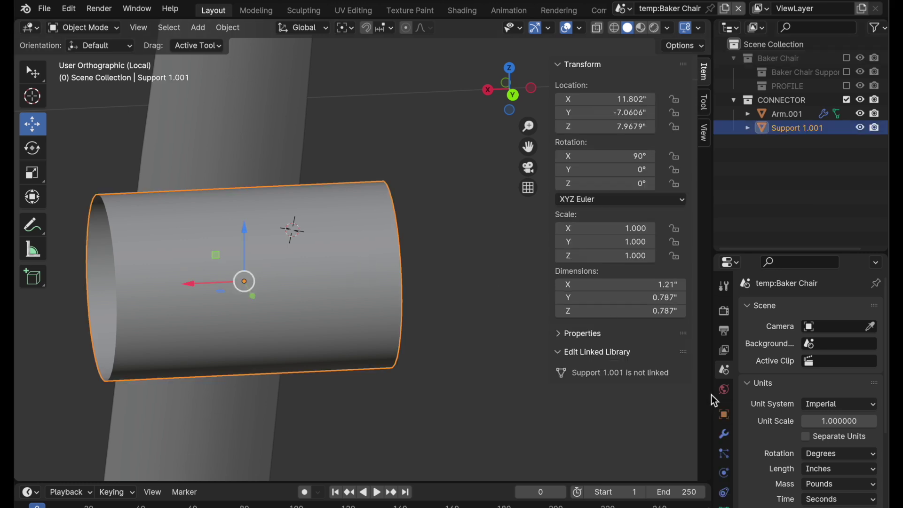
click(723, 433)
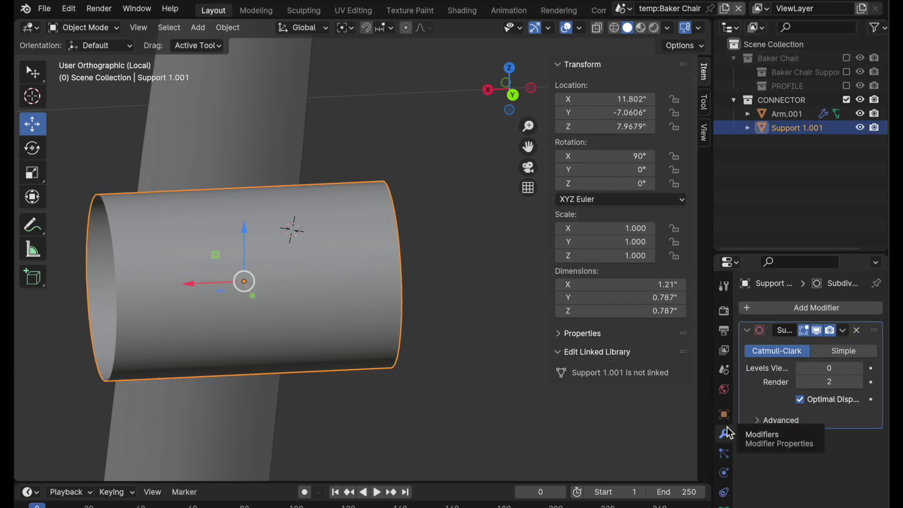
click(856, 332)
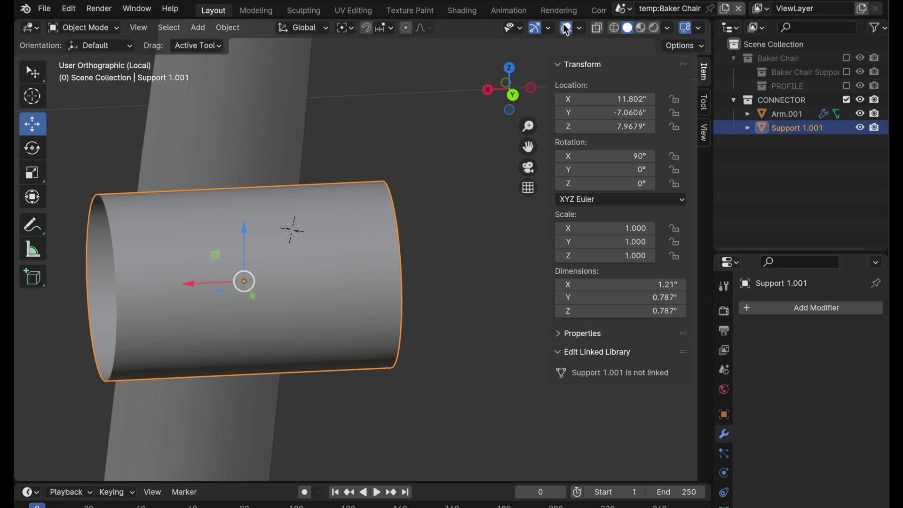
Switch to wireframe shading and select Arm.001.
click(611, 29)
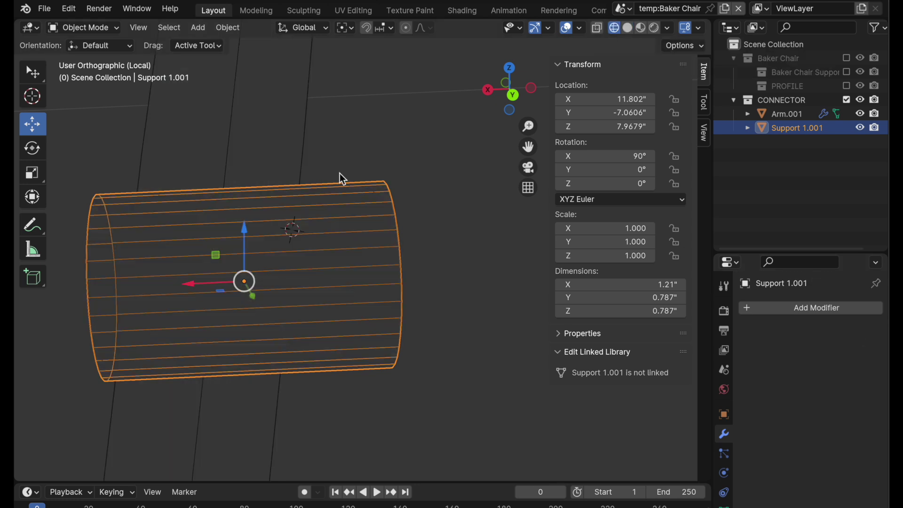
click(299, 157)
scroll(255, 210, down, 6)
shift+middle_drag(251, 270, 237, 290)
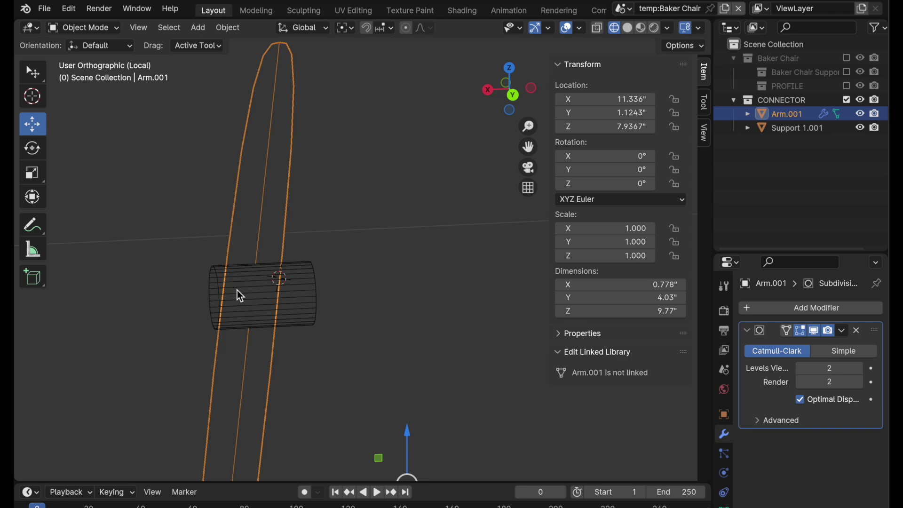
Turn off Optimal Display, set Boundary Smooth to Keep Corners and Levels Viewport to 1.
click(828, 400)
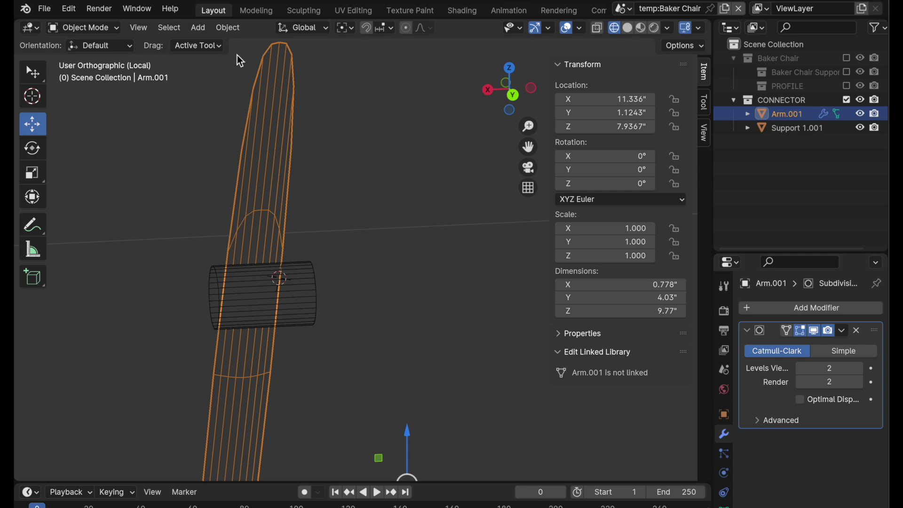
click(760, 421)
scroll(770, 467, down, 1)
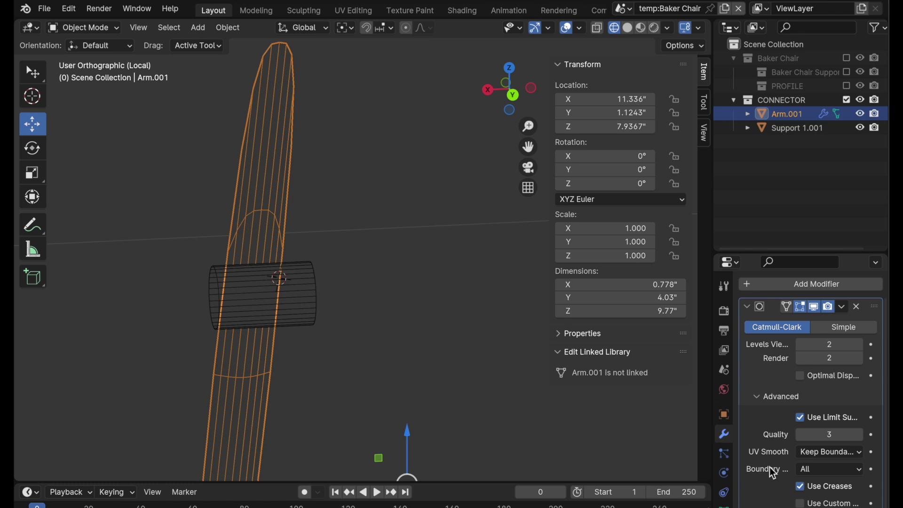
click(811, 469)
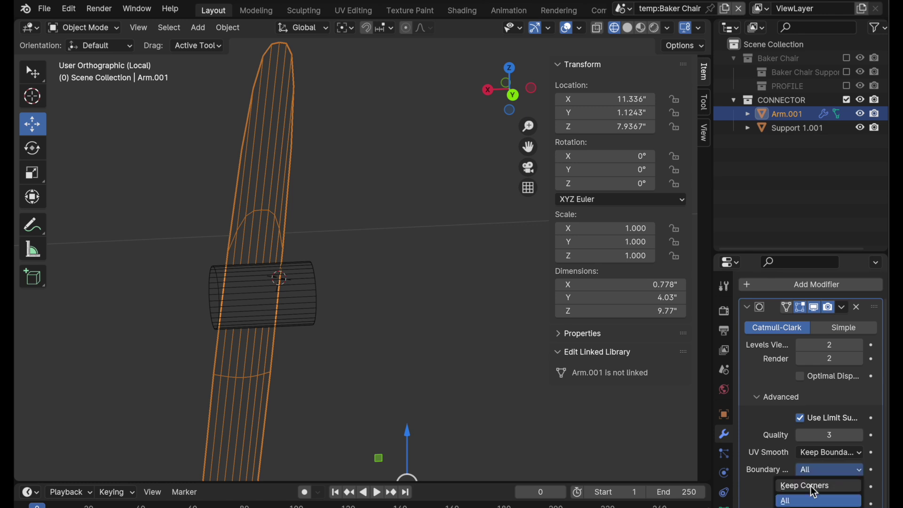
click(816, 489)
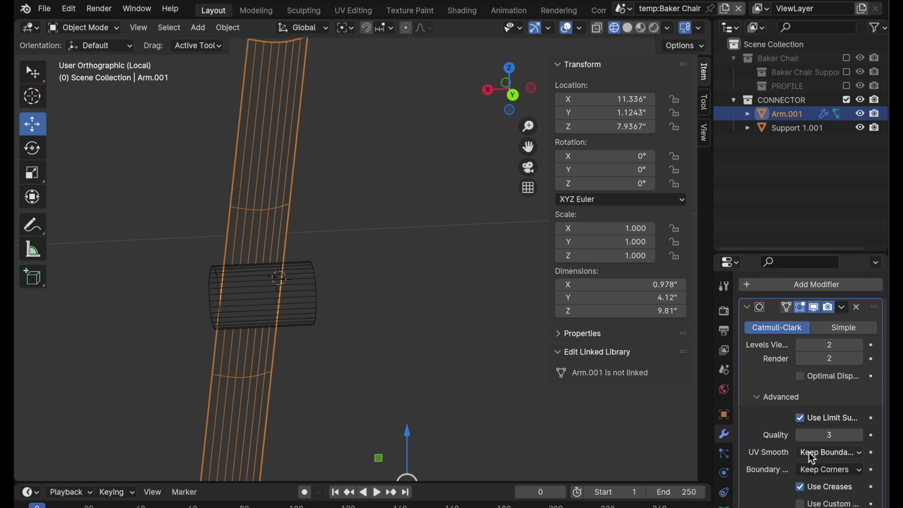
click(802, 345)
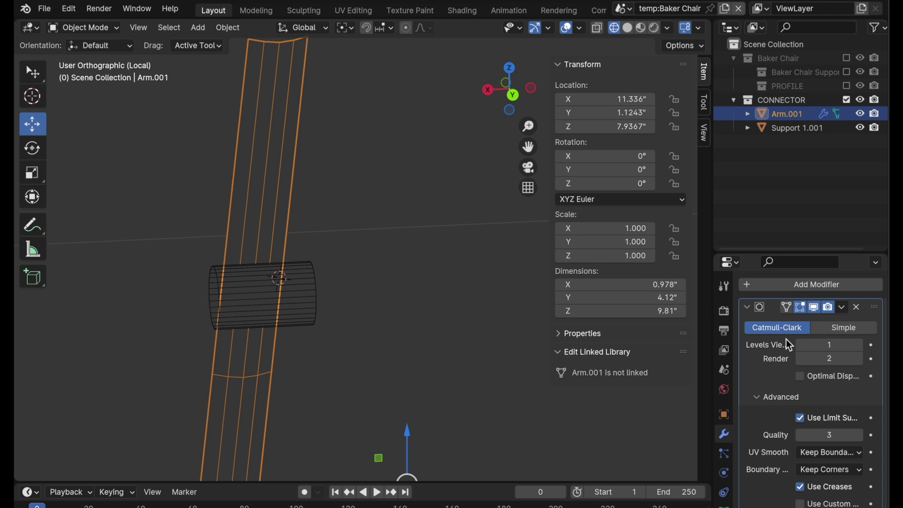
Apply the Subdivision modifier to Arm.001's mesh.
click(842, 307)
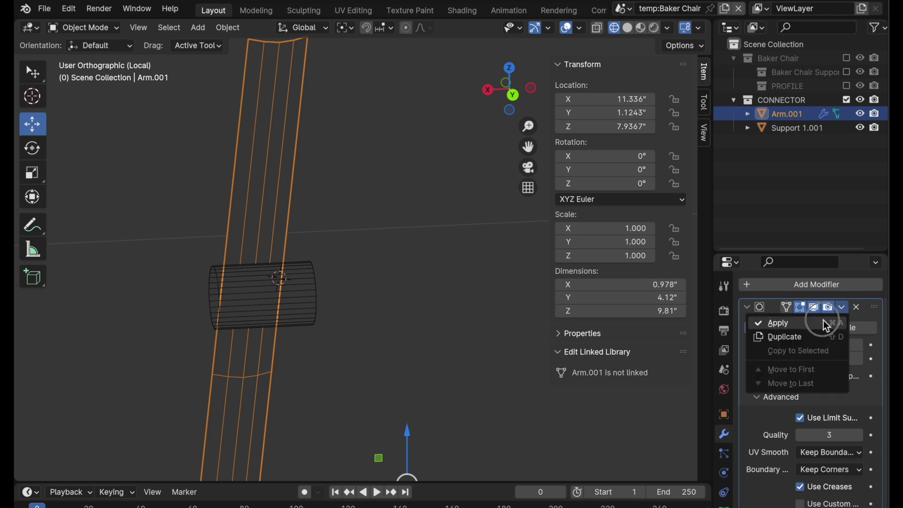
click(823, 320)
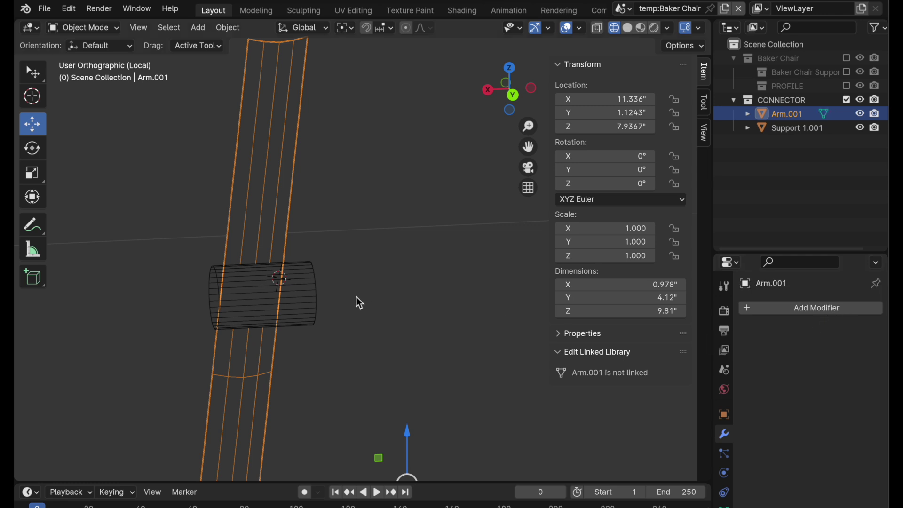
middle_drag(308, 334, 393, 357)
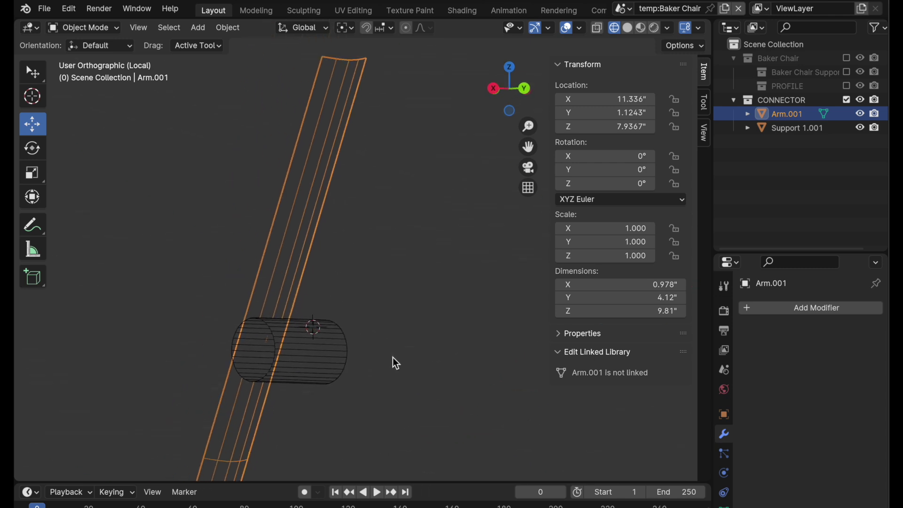
Select Support 1.001 and snap the 3D cursor to it.
click(337, 353)
mouse_move(390, 342)
middle_down()
mouse_move(371, 339)
mouse_move(406, 348)
middle_up()
key(shift+s)
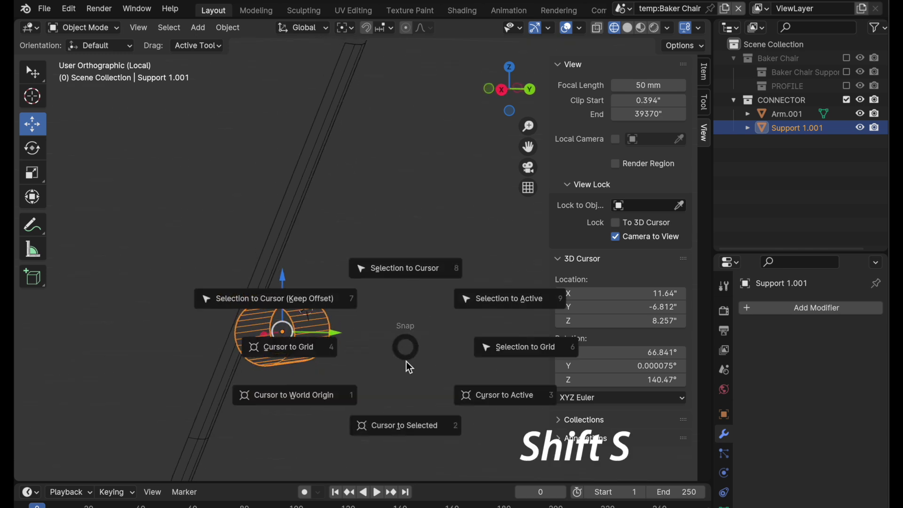
click(401, 429)
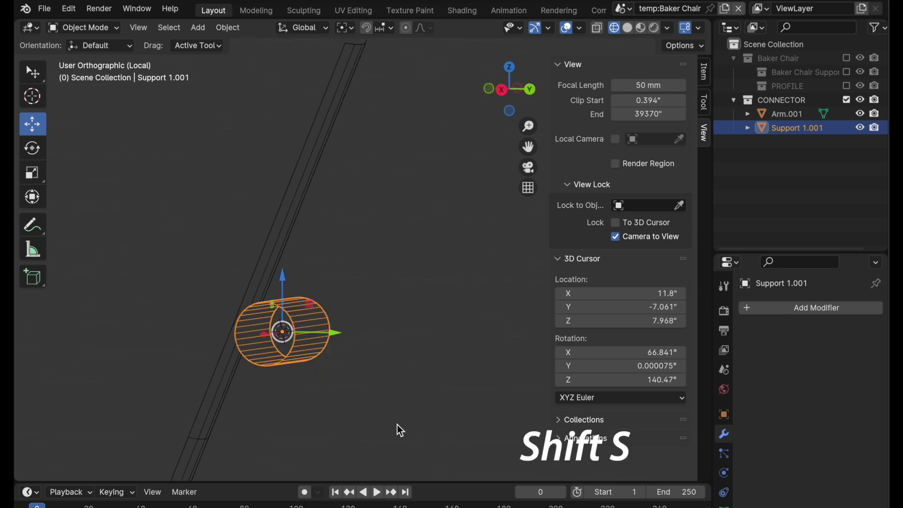
Join Support 1.001 into Arm.001 as the active object.
scroll(292, 310, up, 4)
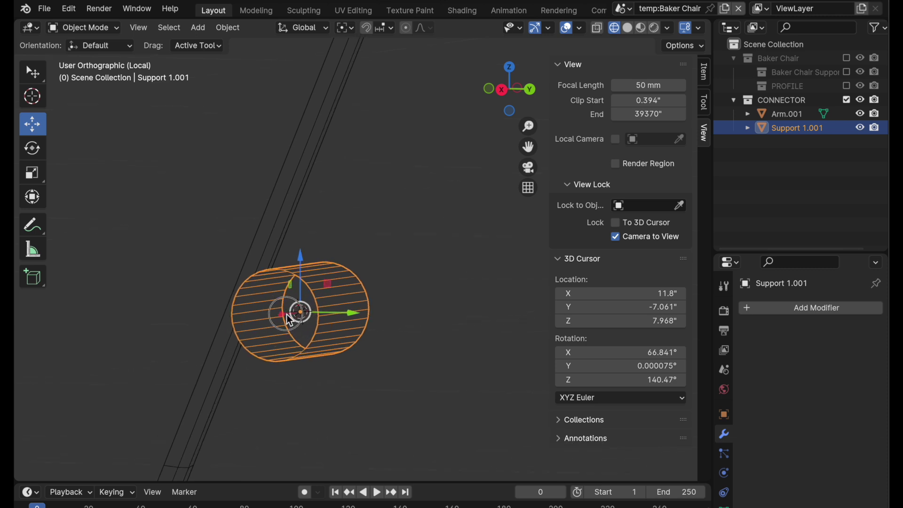
shift+click(277, 174)
right_click(279, 175)
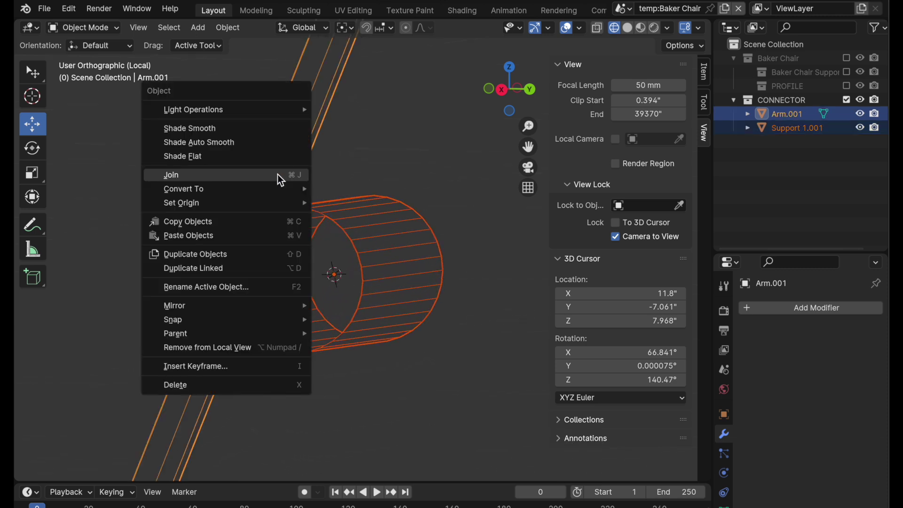
click(280, 176)
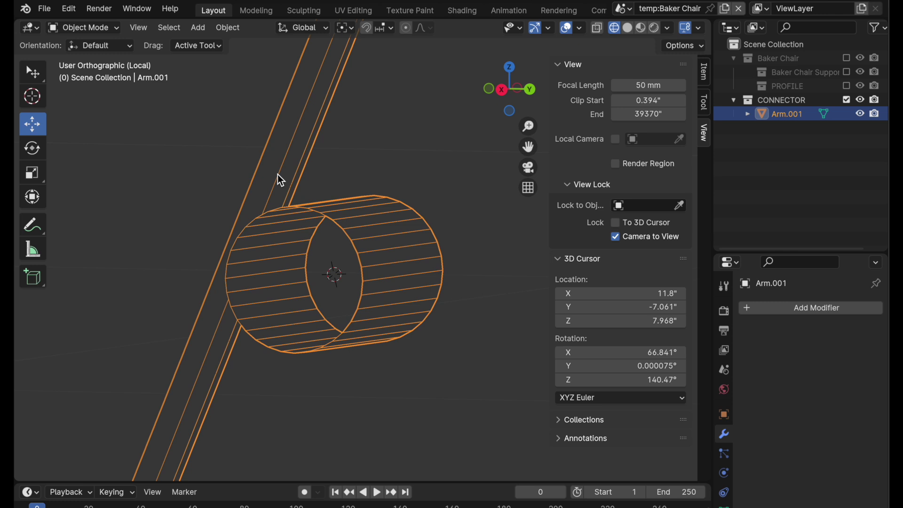
click(502, 91)
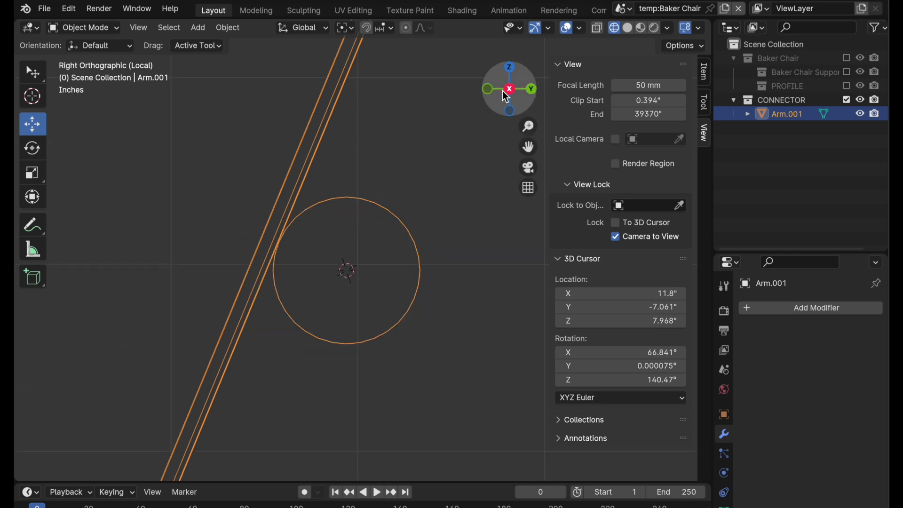
Edit the joined mesh with X-ray enabled in Right Orthographic view.
key(Tab)
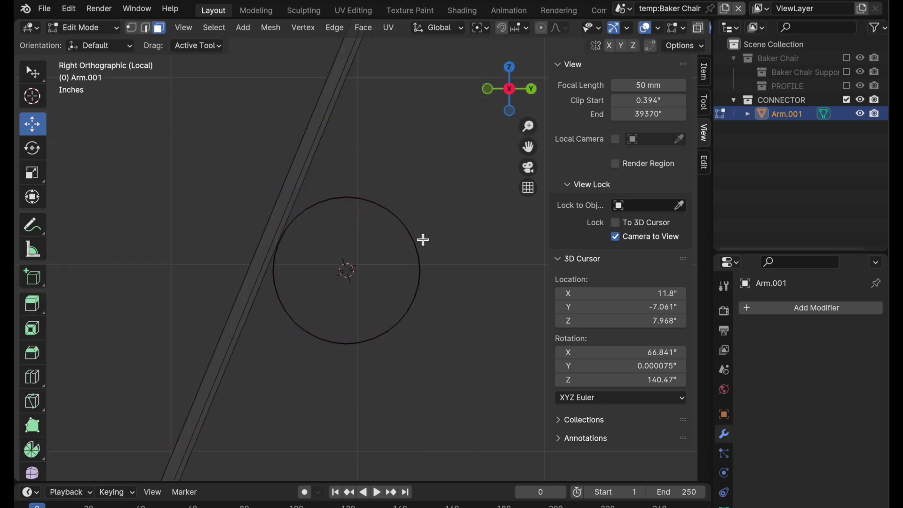
middle_drag(424, 239, 411, 253)
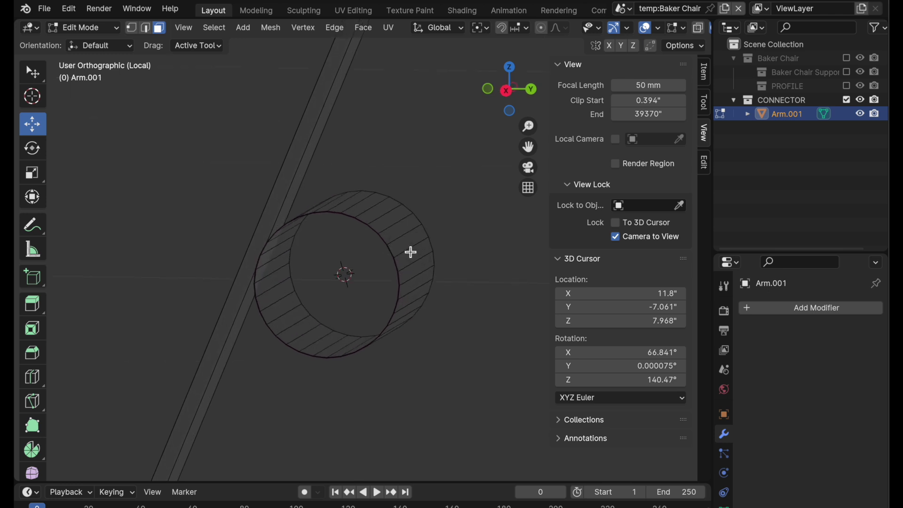
scroll(630, 29, down, 5)
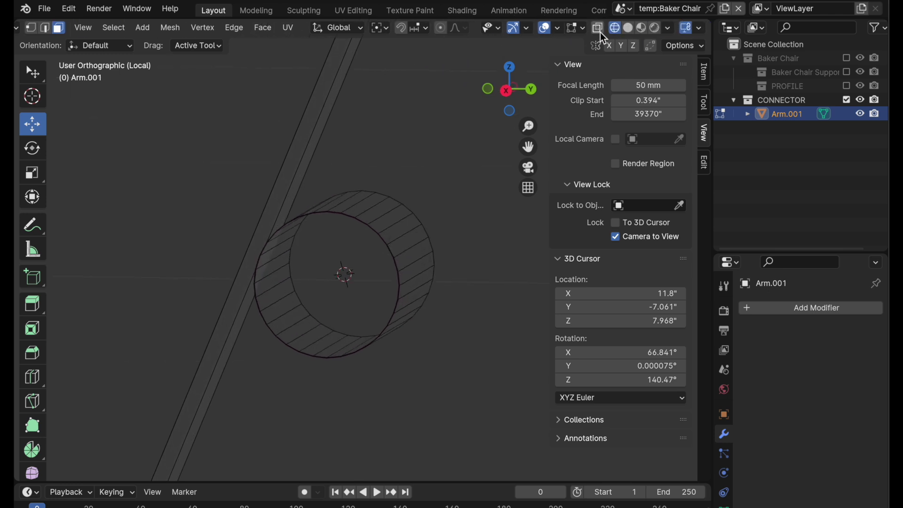
click(600, 30)
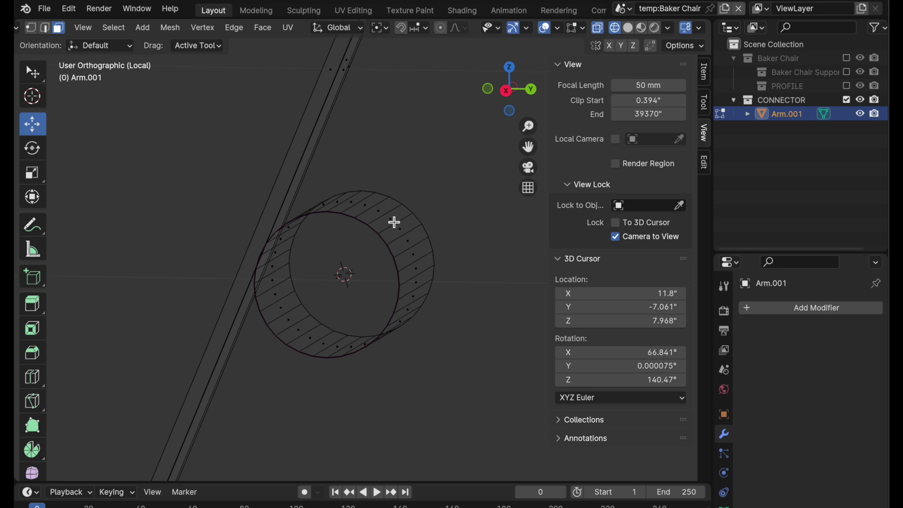
click(506, 90)
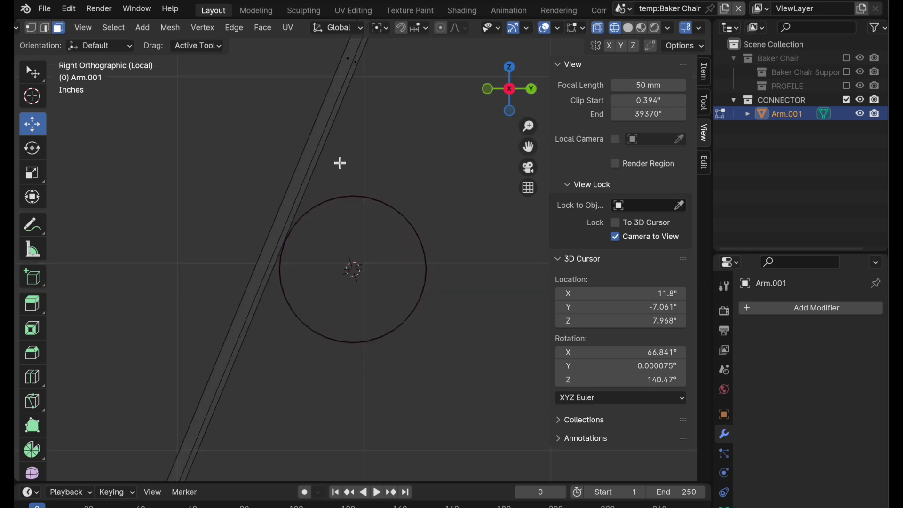
Box-select the left half of the cylinder and delete those faces.
click(197, 47)
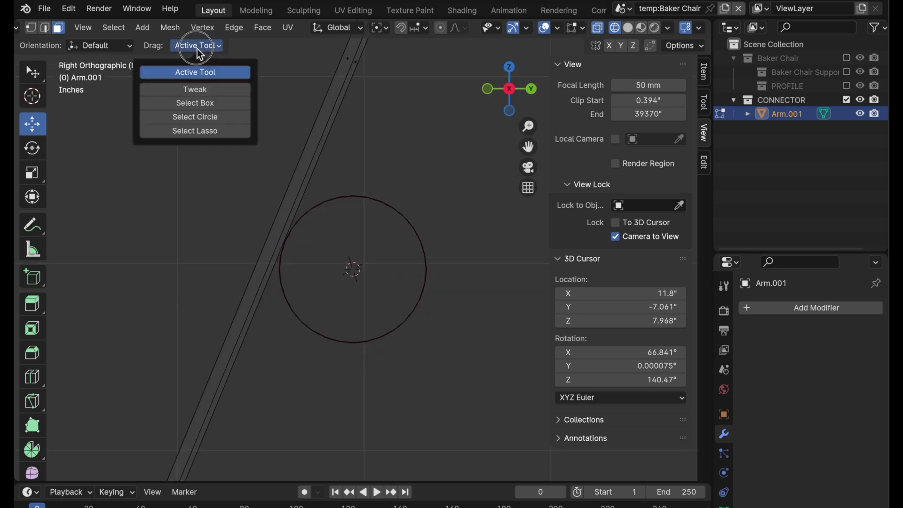
click(205, 108)
drag(212, 119, 357, 413)
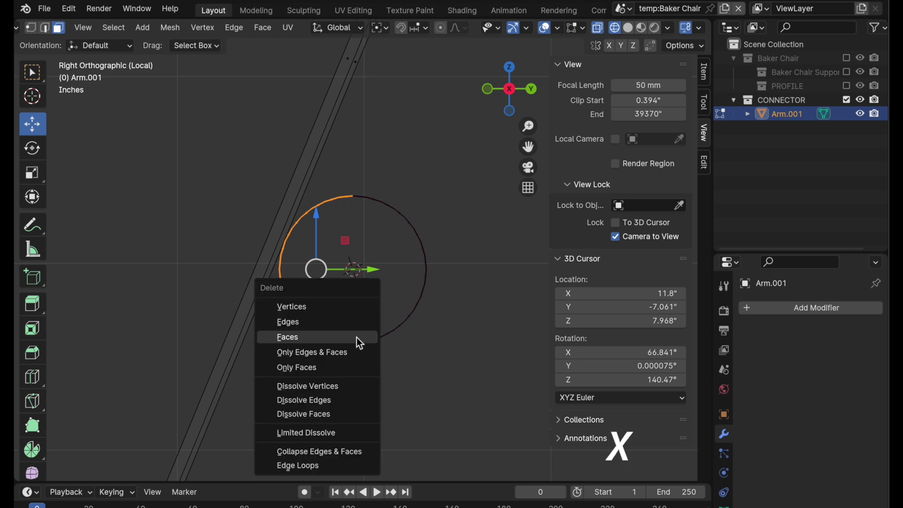
click(357, 337)
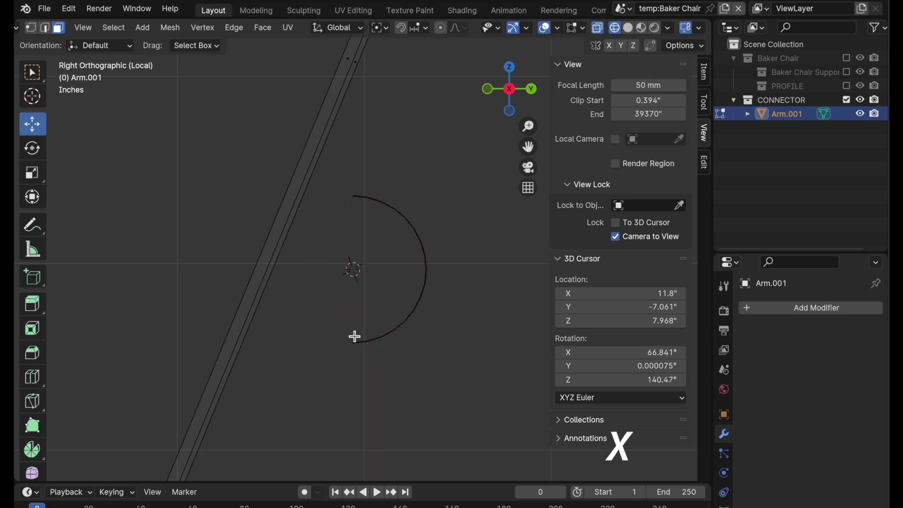
middle_drag(355, 336, 394, 244)
Select the whole linked curved surface and frame it in Right view.
click(393, 244)
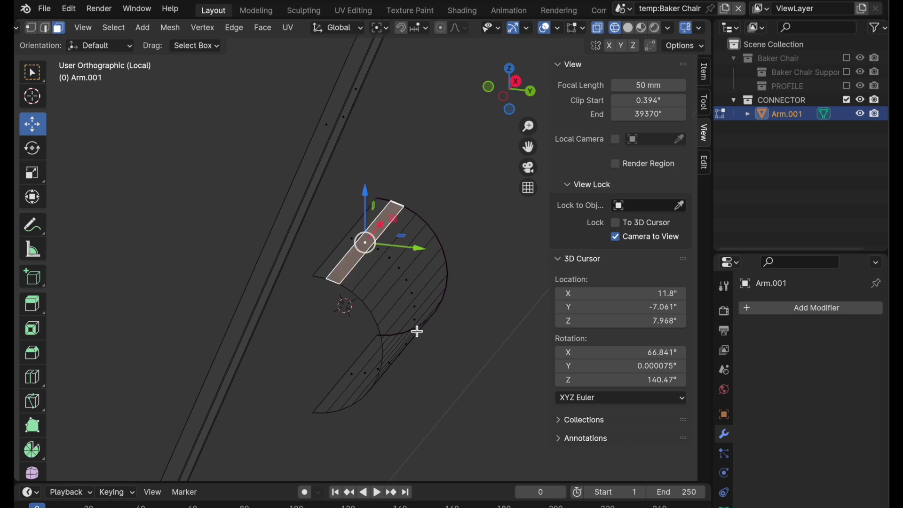
key(ctrl+l)
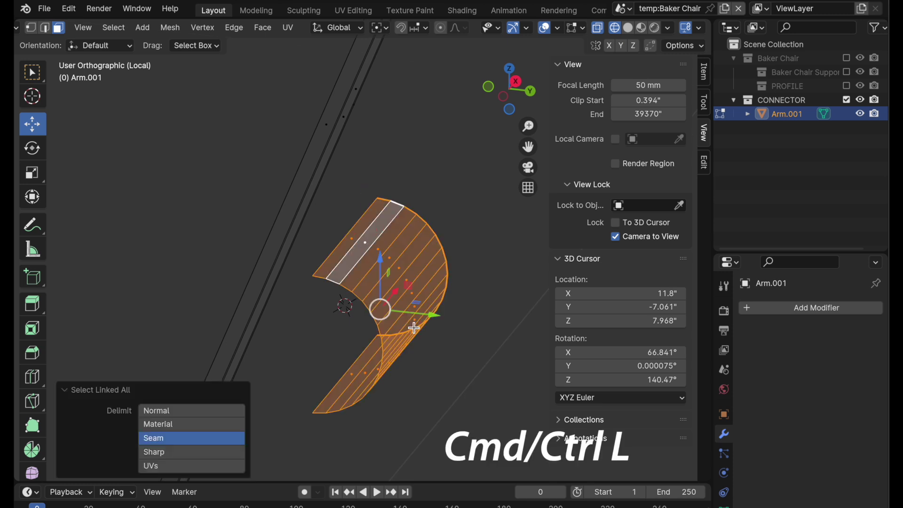
click(503, 97)
click(507, 92)
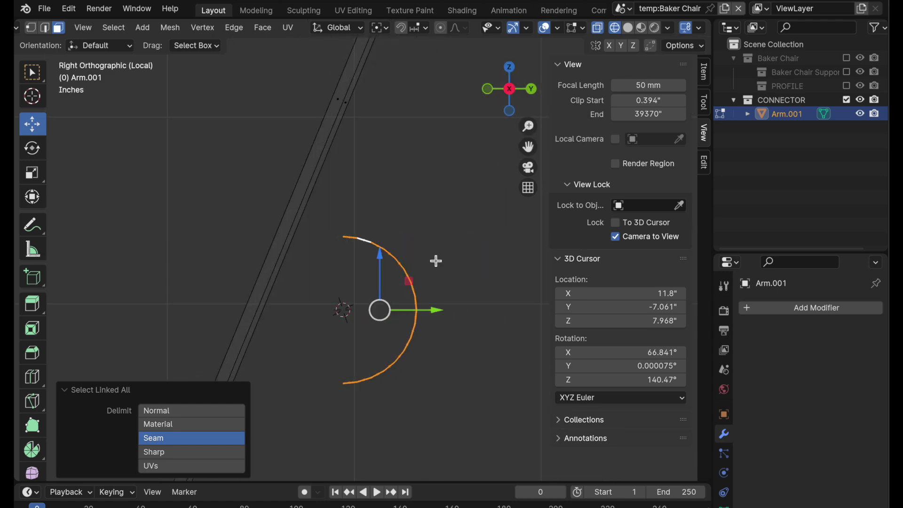
key(KP_Decimal)
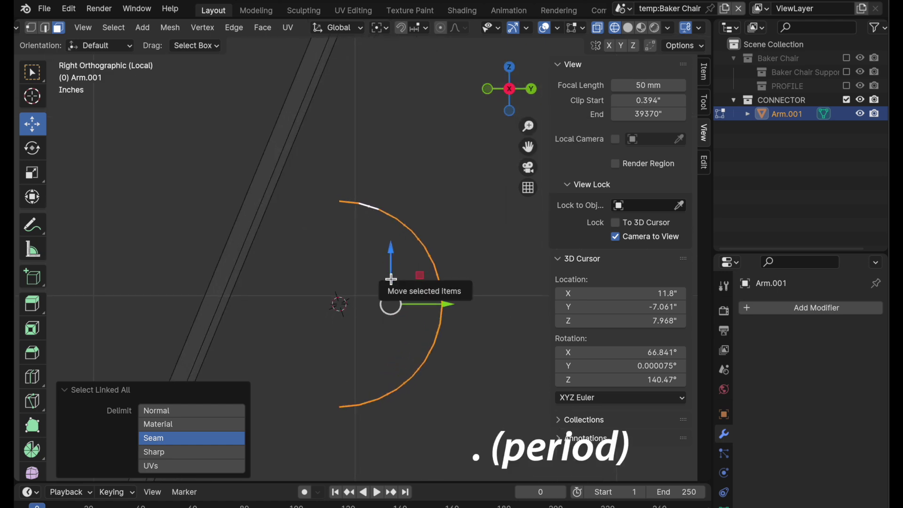
Set the pivot to 3D Cursor and rotate the surface 21.6°, then deselect.
key(period)
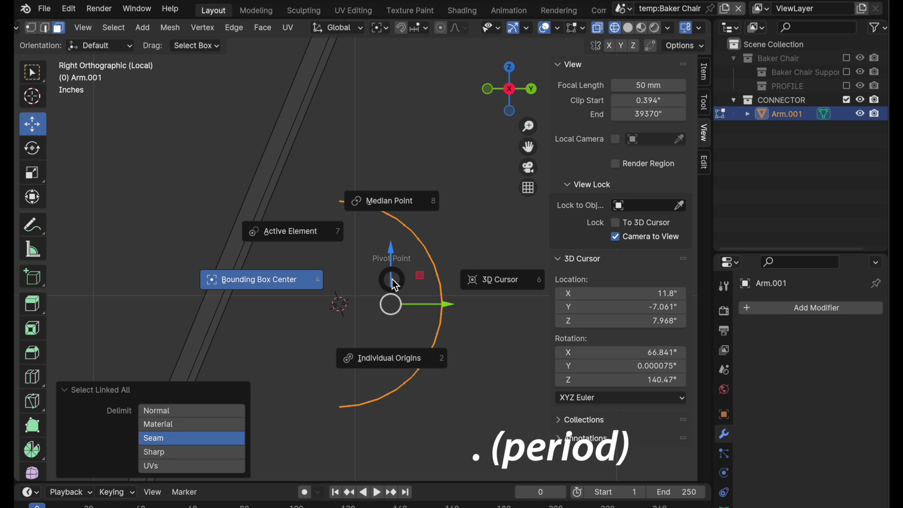
click(475, 279)
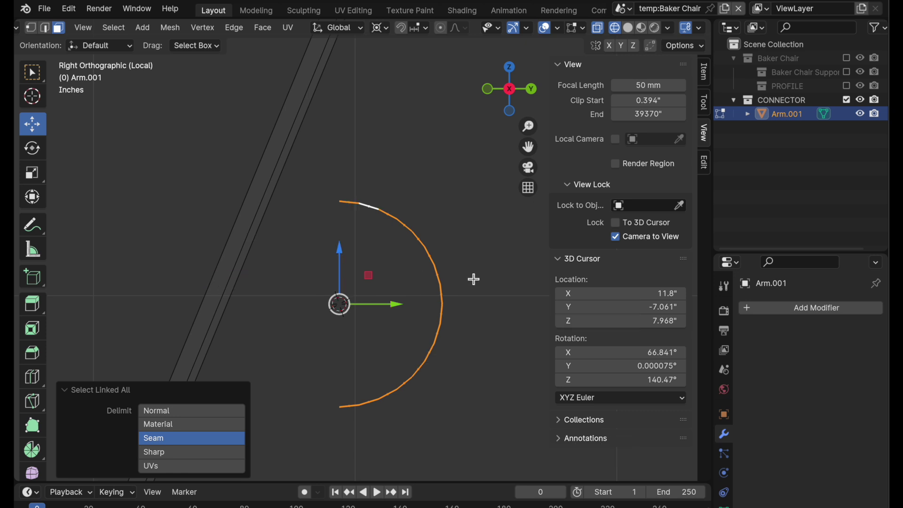
key(r)
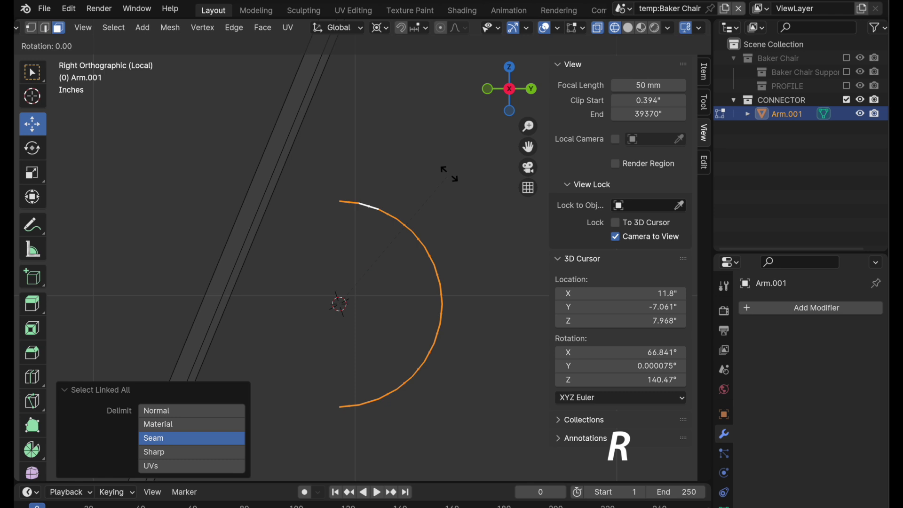
click(501, 215)
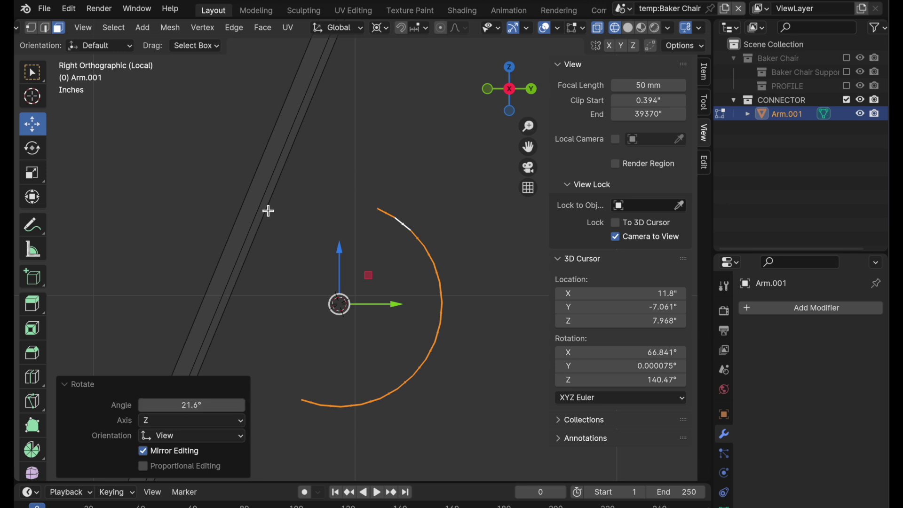
click(61, 383)
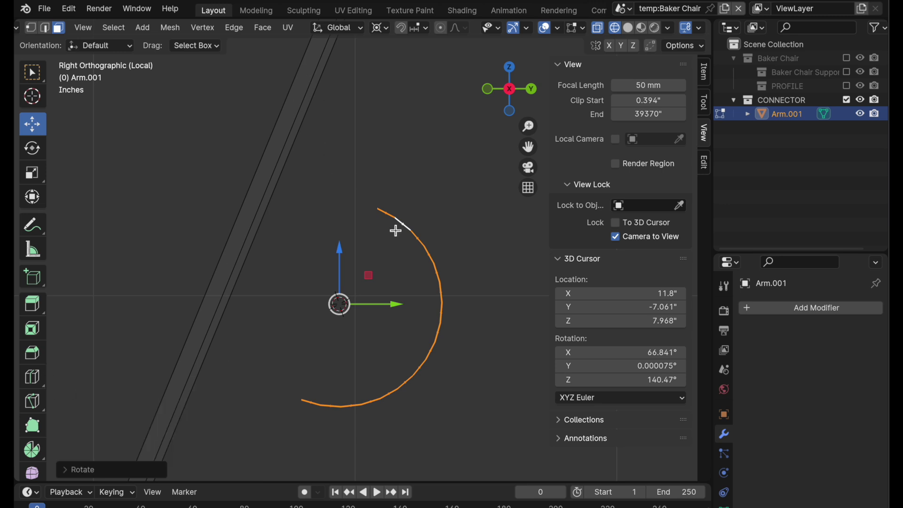
click(371, 282)
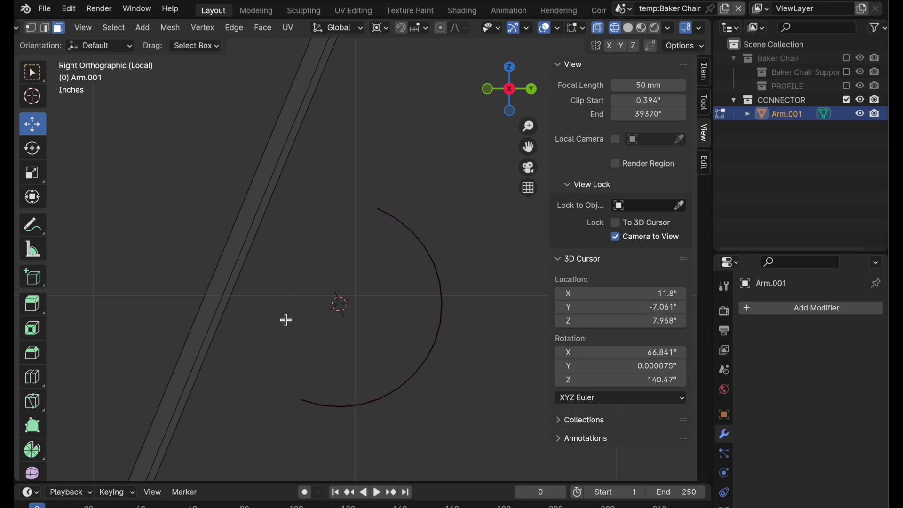
Knife-cut a constrained straight line across the arm strip, in line with the 3D cursor.
key(k)
key(c)
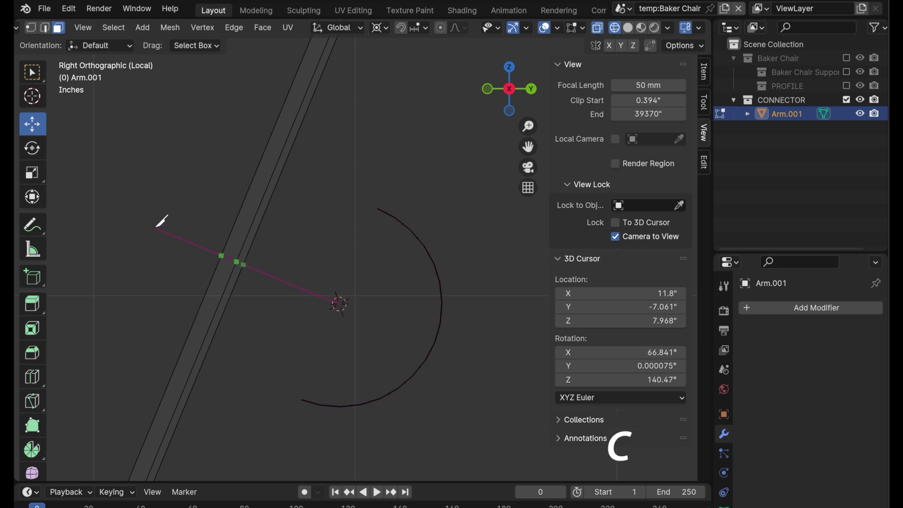
click(157, 229)
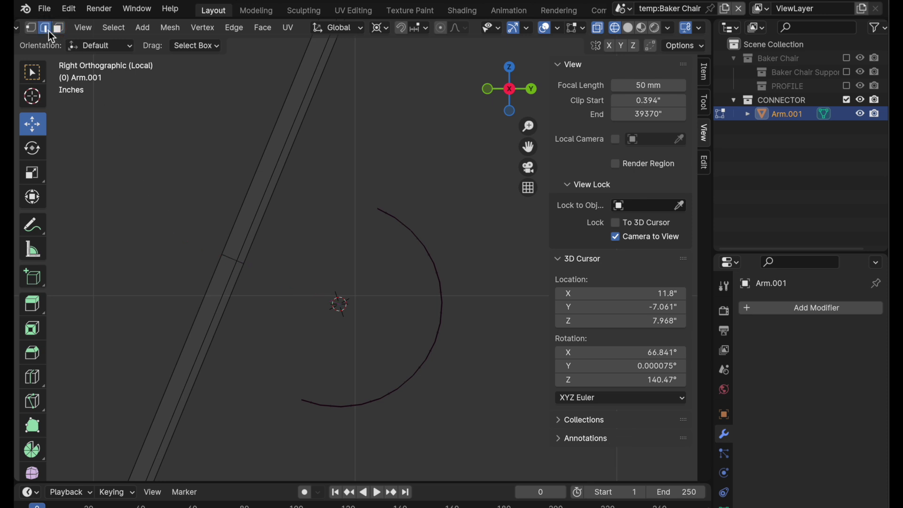
key(Return)
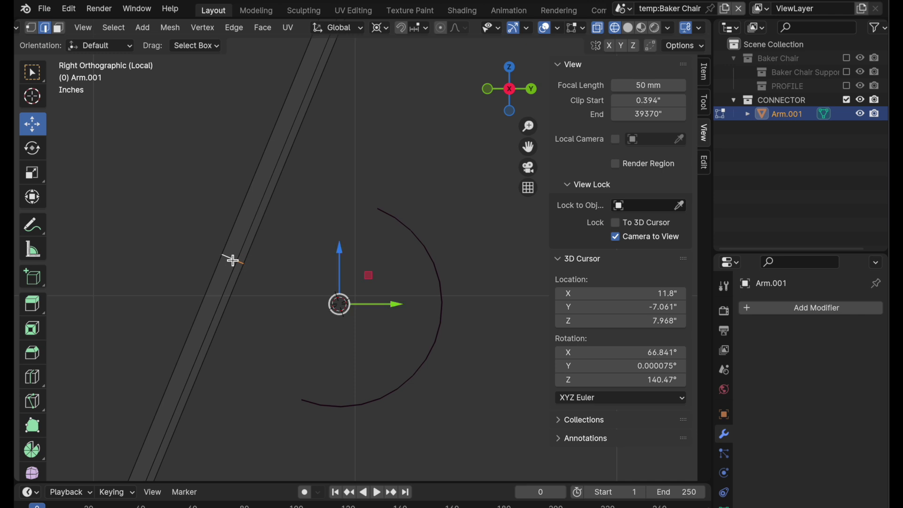
Bevel the new cut into a wide two-segment band with shape 1.
click(33, 355)
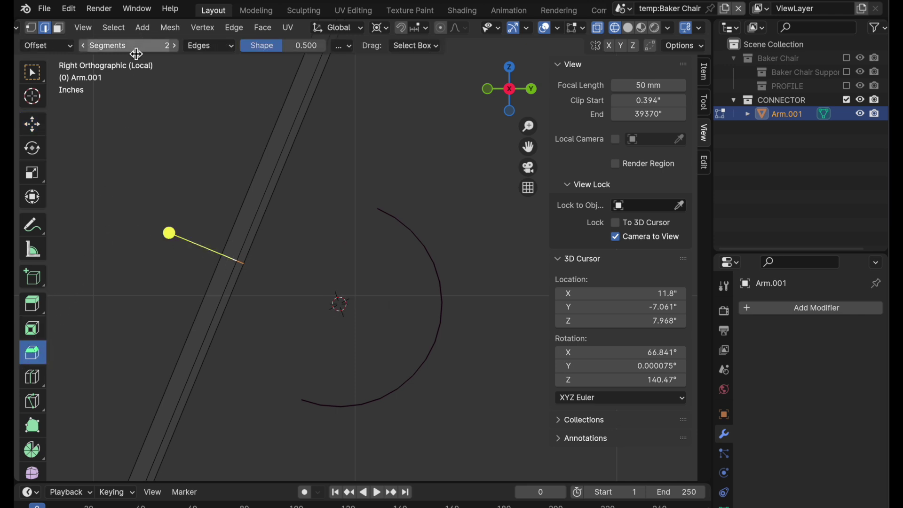
click(286, 46)
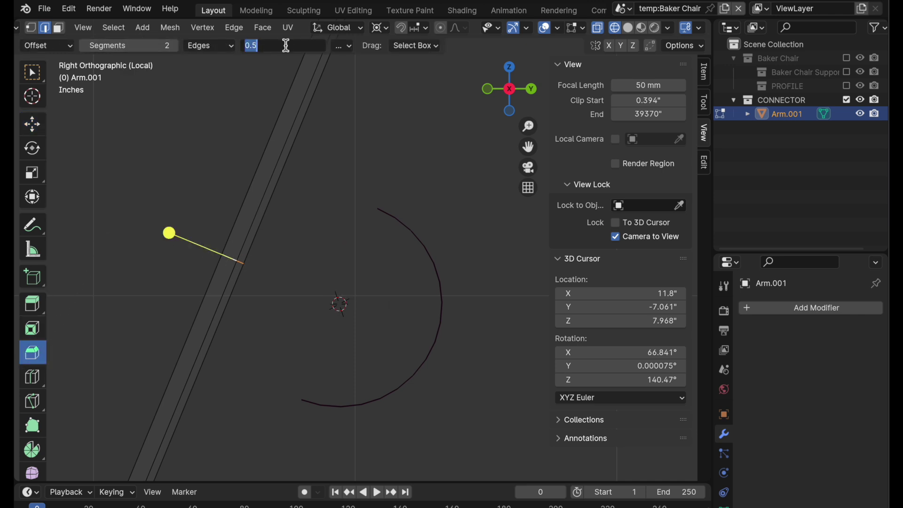
text(1)
key(Return)
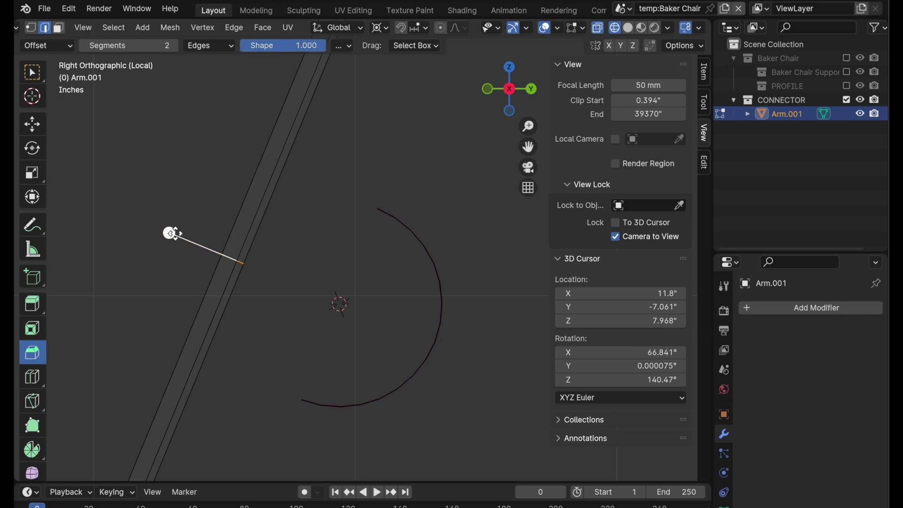
drag(172, 234, 103, 211)
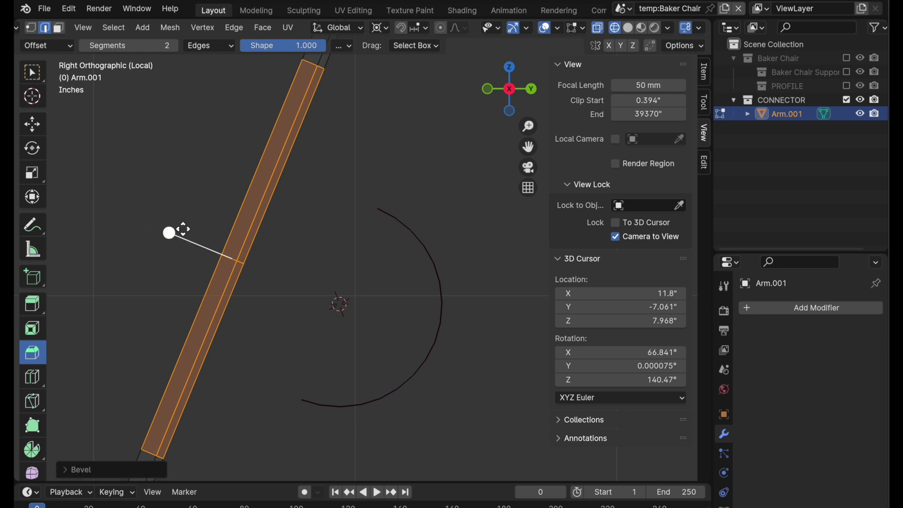
ctrl+middle_drag(295, 202, 239, 76)
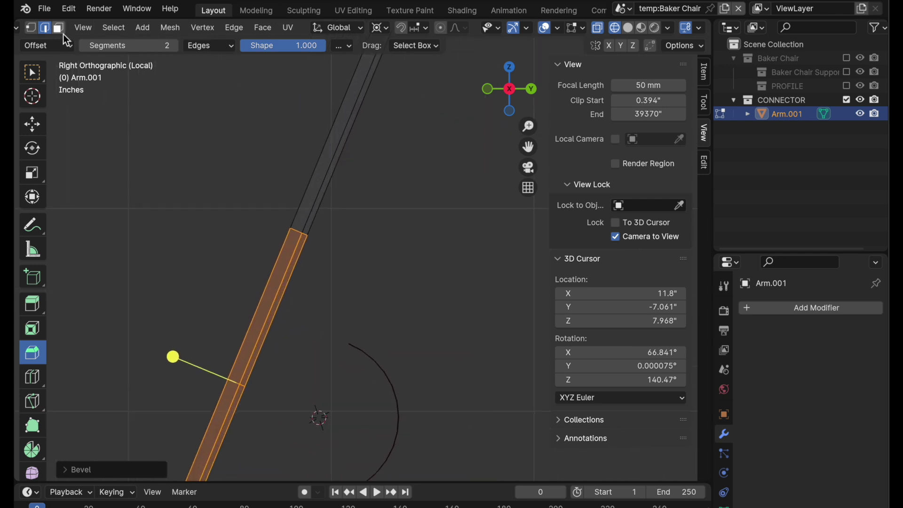
click(59, 29)
Select the upper and lower arm faces on either side of the beveled band.
click(328, 179)
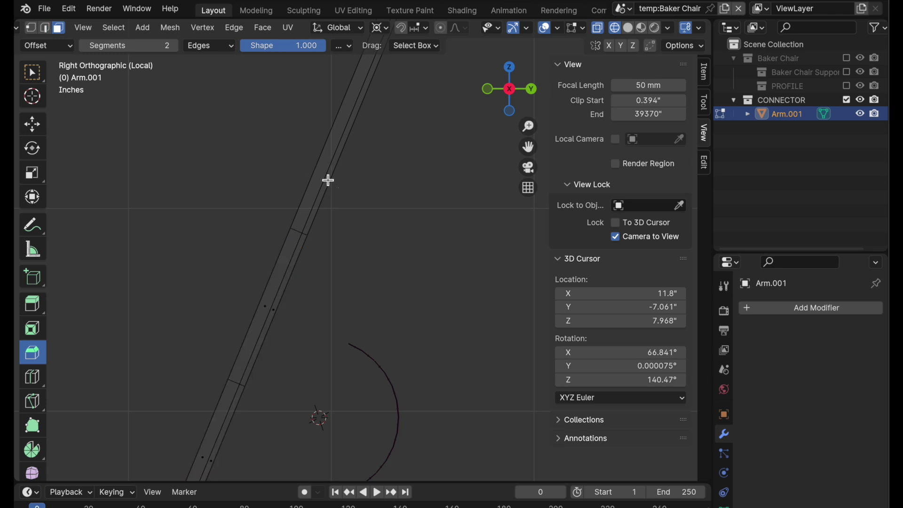
shift+middle_drag(342, 340, 334, 242)
click(298, 308)
shift+middle_drag(298, 373, 357, 161)
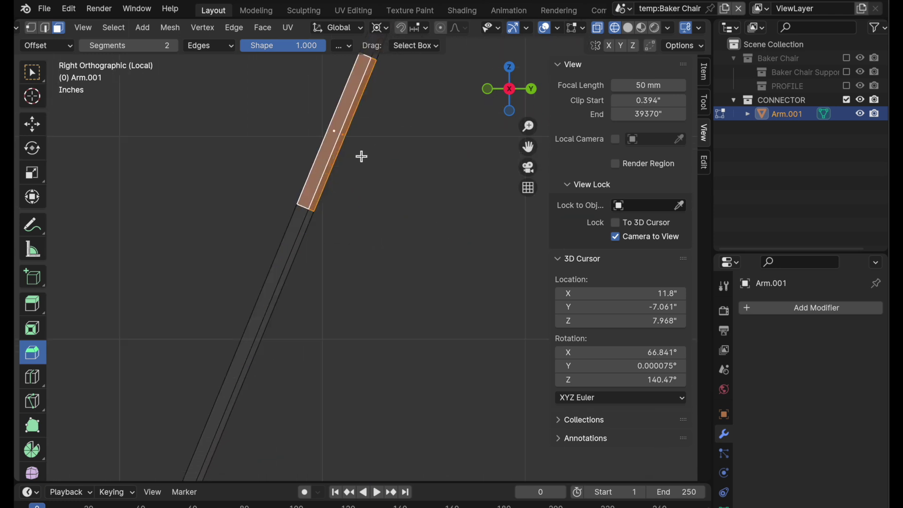
shift+click(301, 232)
scroll(318, 212, down, 3)
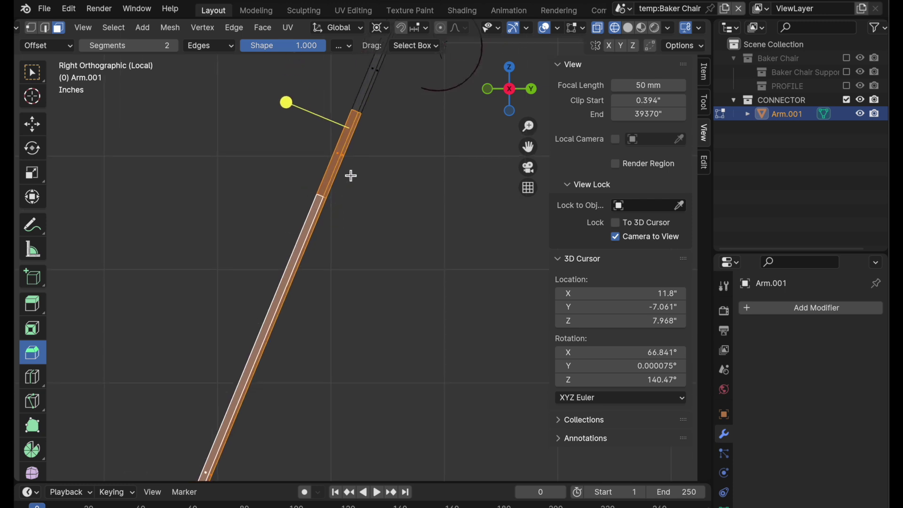
shift+middle_drag(413, 68, 302, 259)
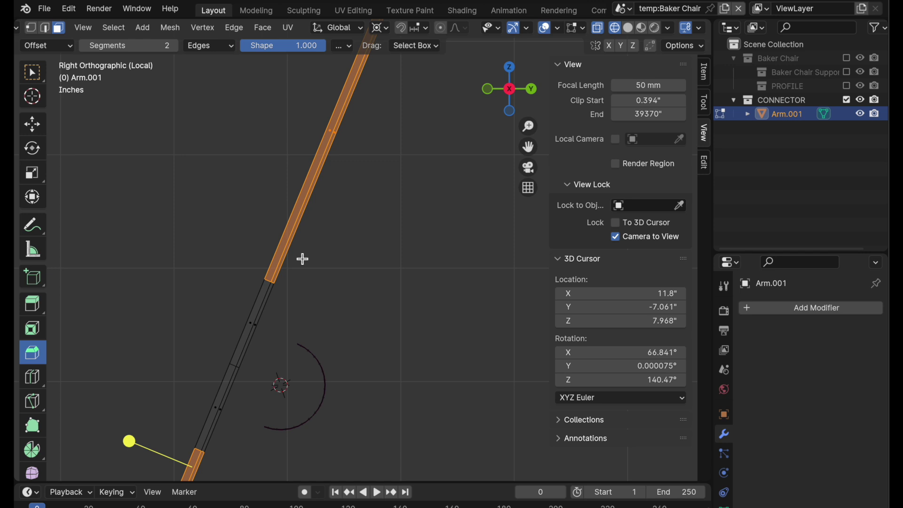
Delete the selected arm faces, leaving only a short piece of the arm strip.
key(x)
click(301, 257)
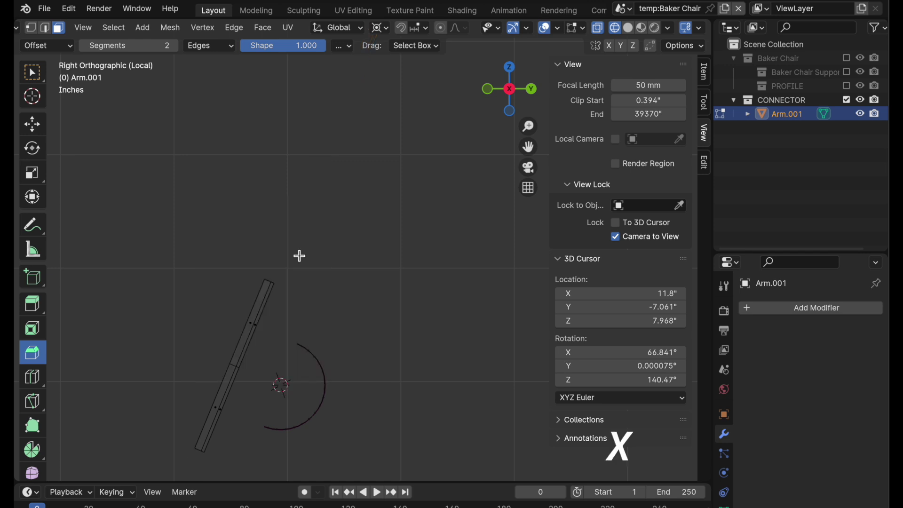
scroll(305, 253, down, 2)
key(c)
shift+middle_drag(252, 382, 304, 381)
key(Escape)
scroll(334, 294, up, 10)
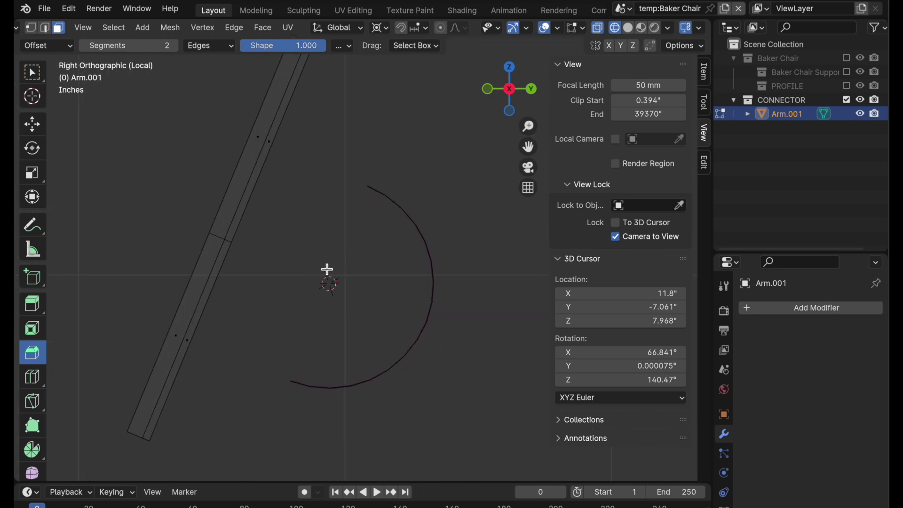
Bevel a second band across the remaining arm strip and delete its faces, splitting the strip in two.
click(45, 27)
drag(222, 236, 125, 202)
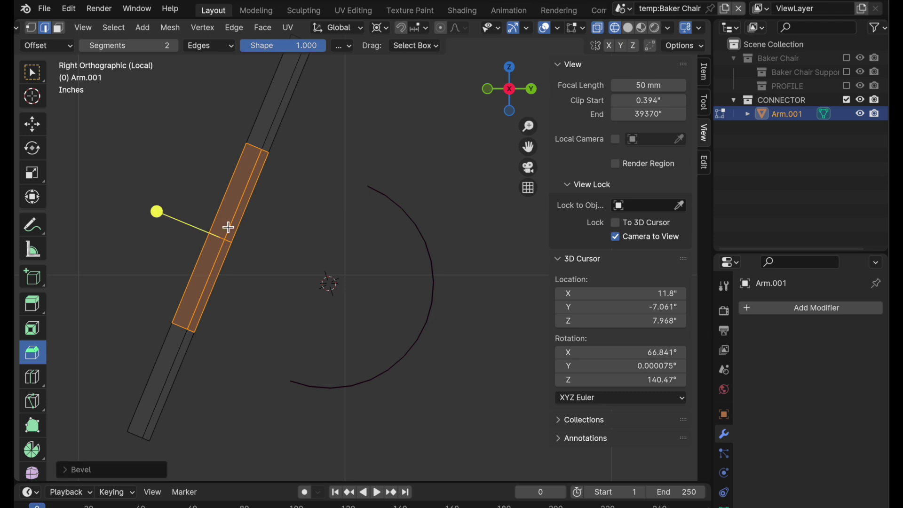
key(x)
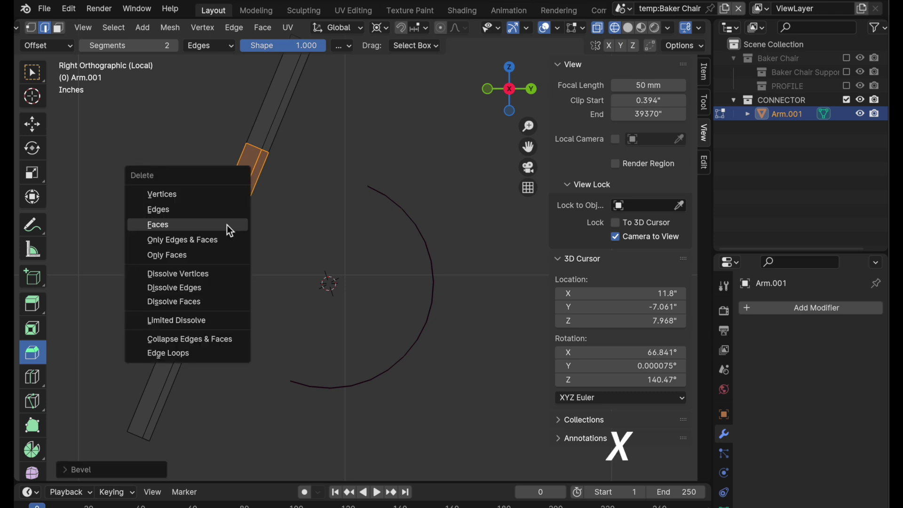
click(228, 227)
middle_drag(313, 256, 183, 289)
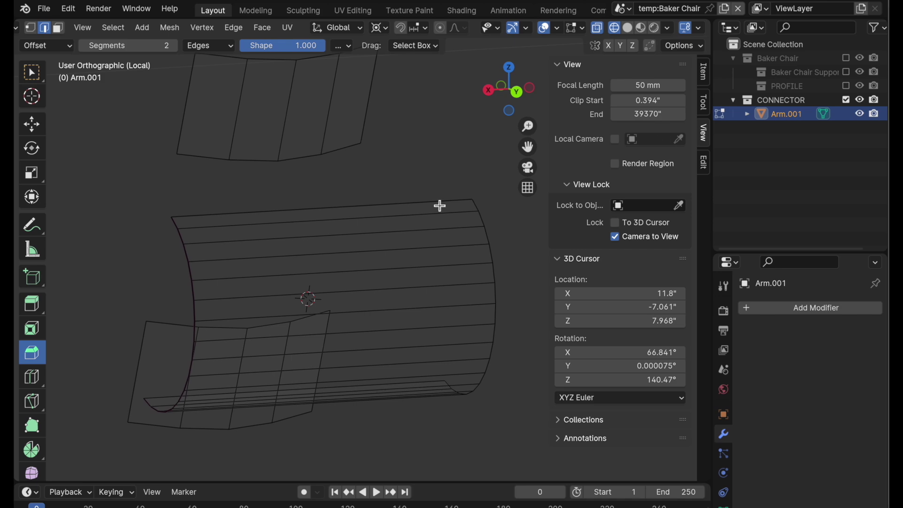
Briefly re-include Baker Chair to check its Arm from top view, then exclude the collection again.
click(846, 57)
scroll(366, 178, down, 7)
key(Tab)
click(239, 392)
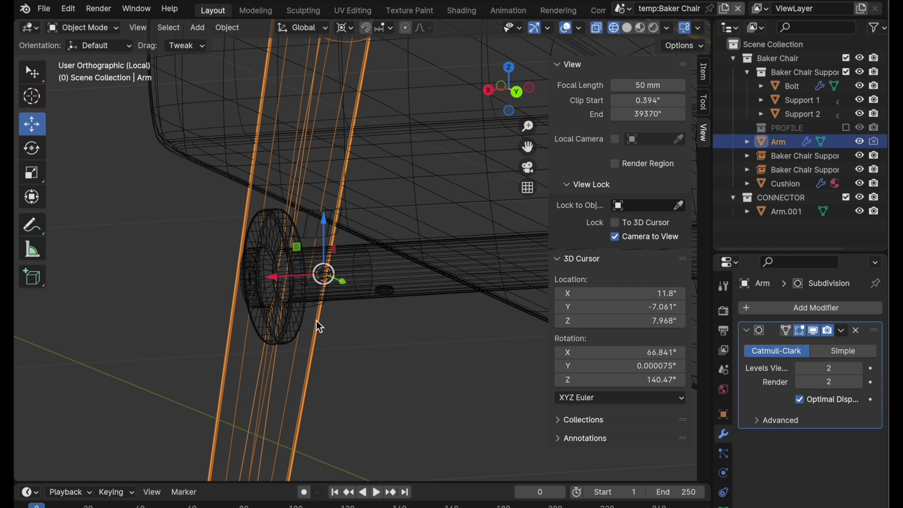
click(508, 68)
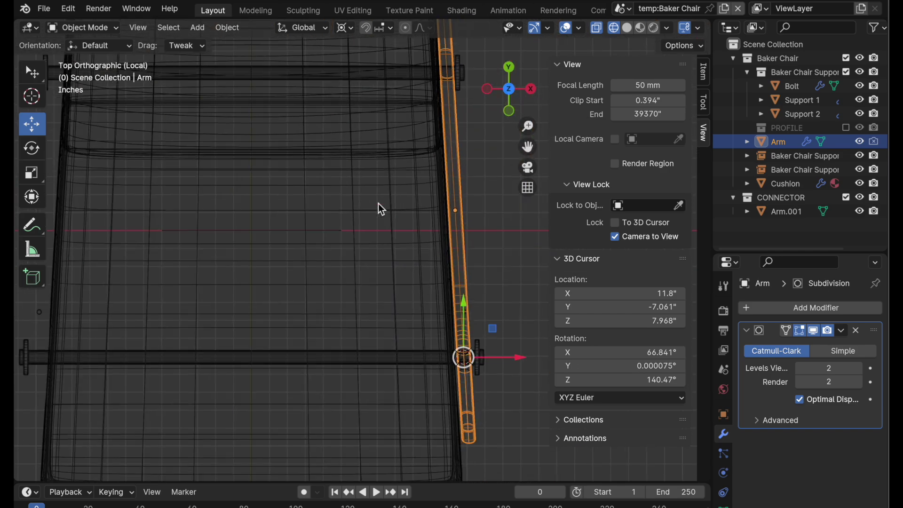
key(Home)
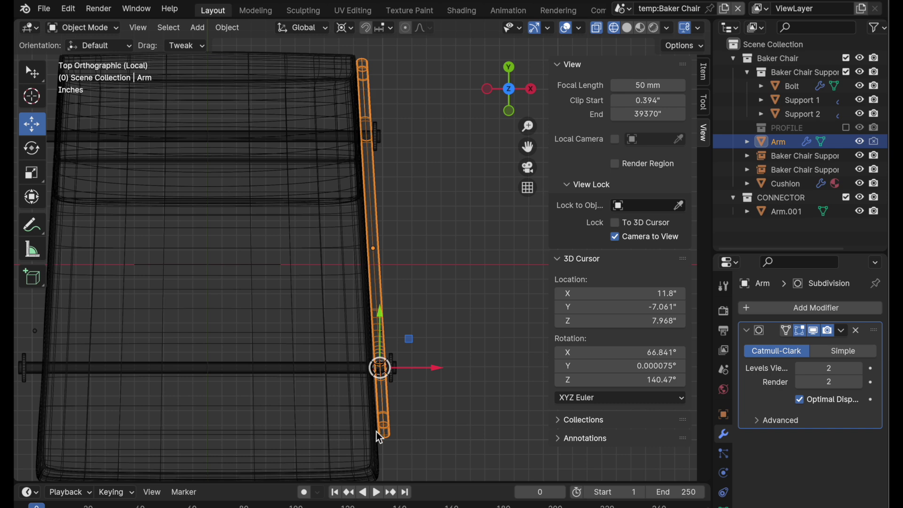
scroll(409, 329, up, 6)
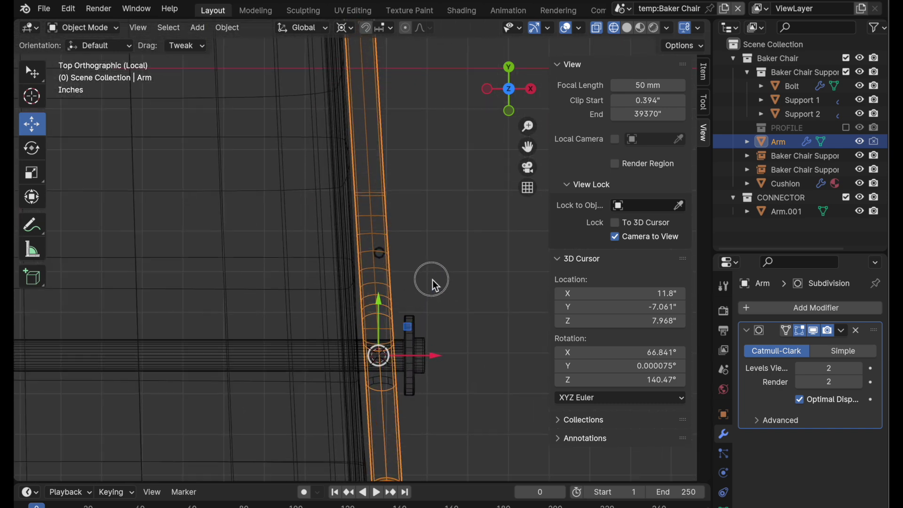
scroll(435, 281, up, 1)
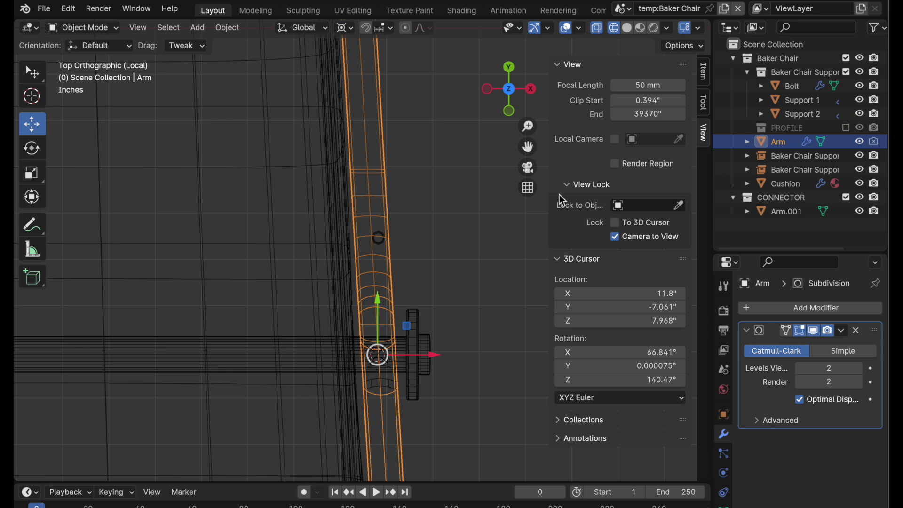
click(846, 58)
middle_drag(511, 249, 319, 329)
Frame Arm.001 in Back view and enter Edit Mode with face selection.
click(74, 177)
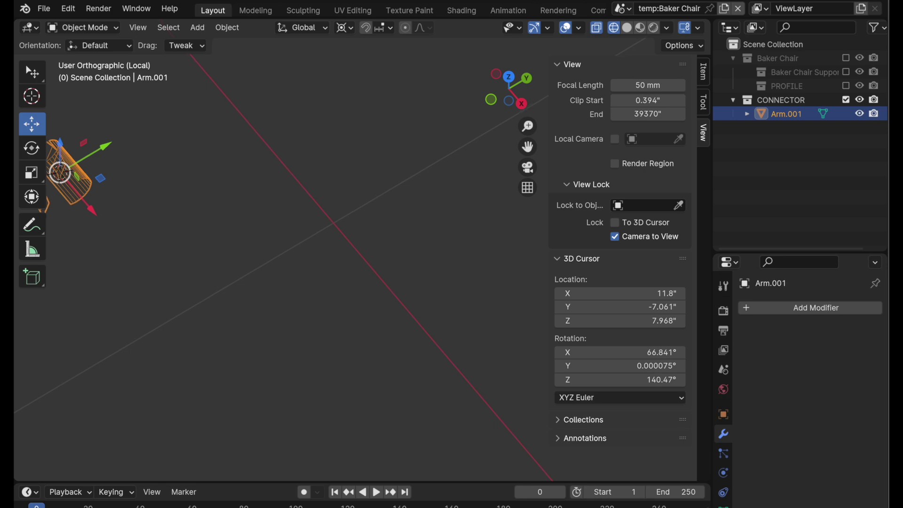
key(KP_Decimal)
middle_drag(176, 225, 289, 260)
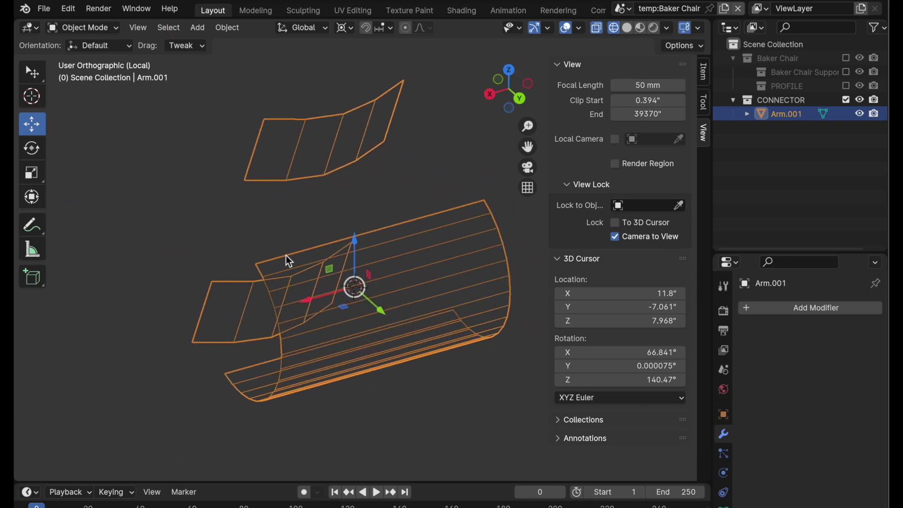
click(519, 98)
scroll(344, 247, up, 2)
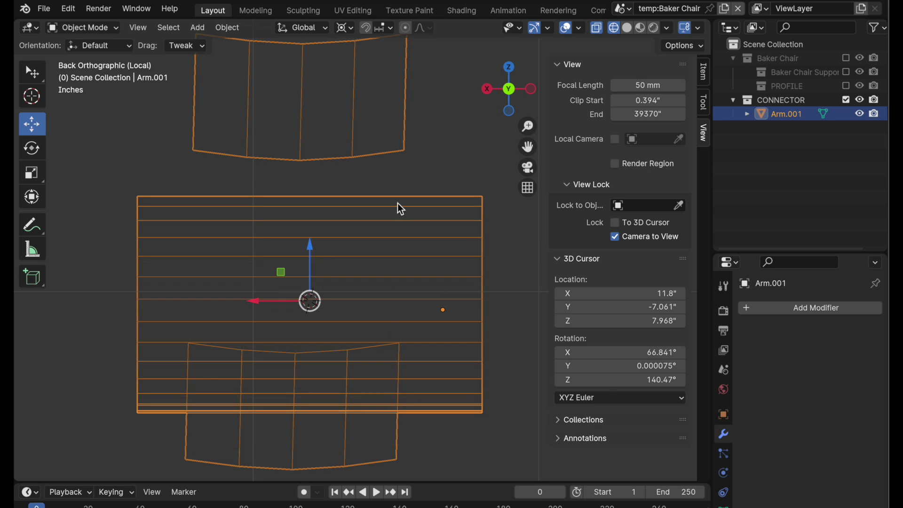
key(Tab)
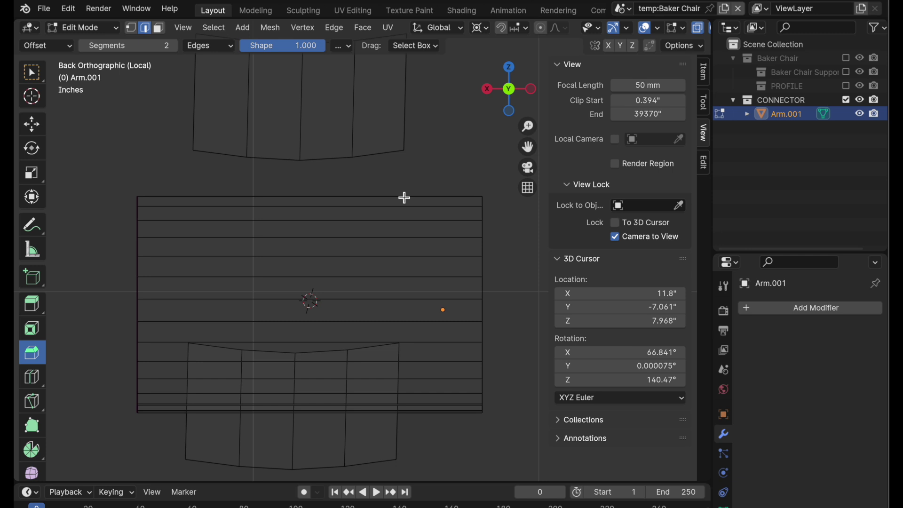
click(159, 28)
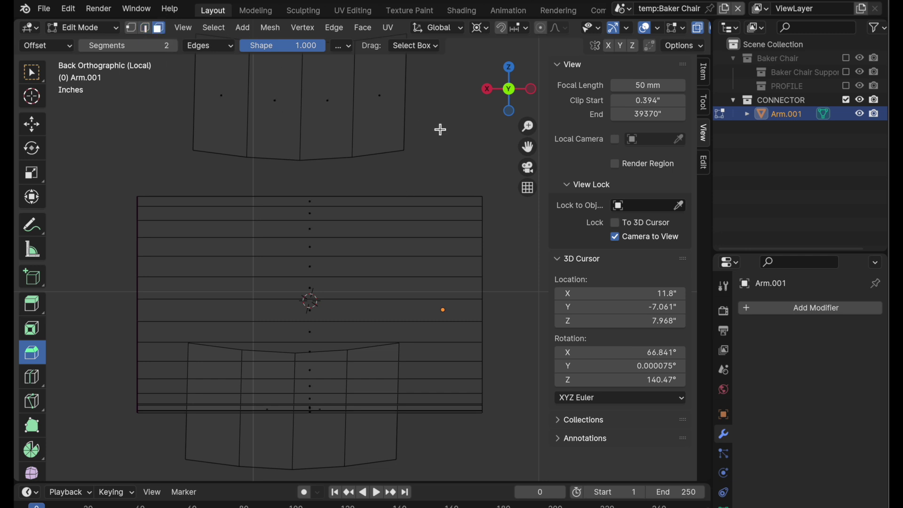
Knife-cut the first two vertical lines from top to bottom through the curved middle grid.
key(k)
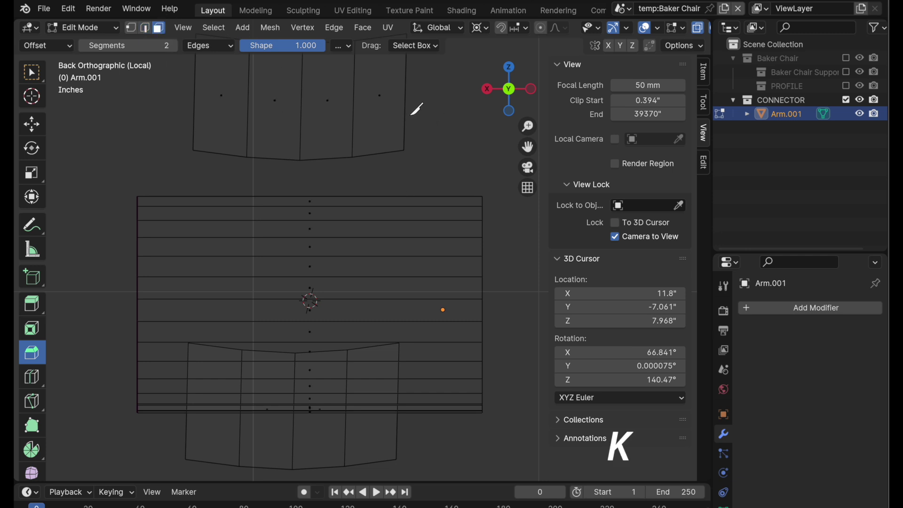
click(404, 110)
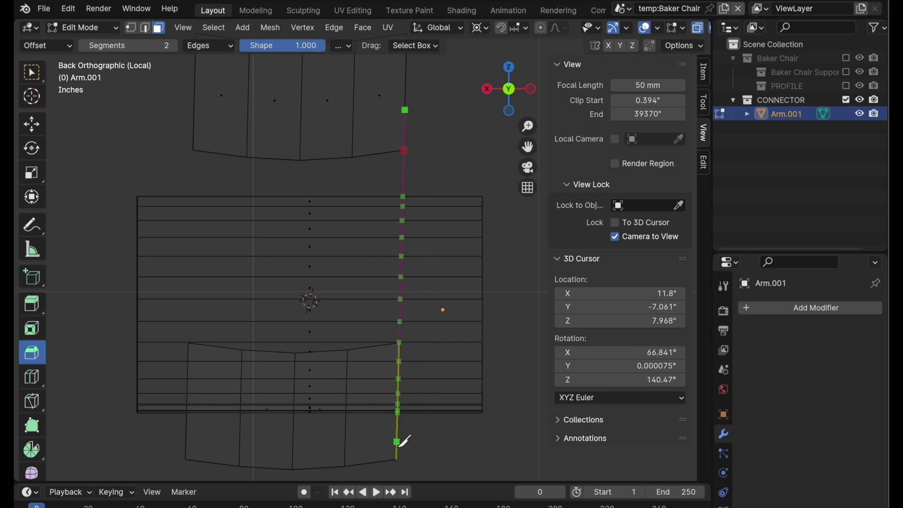
key(c)
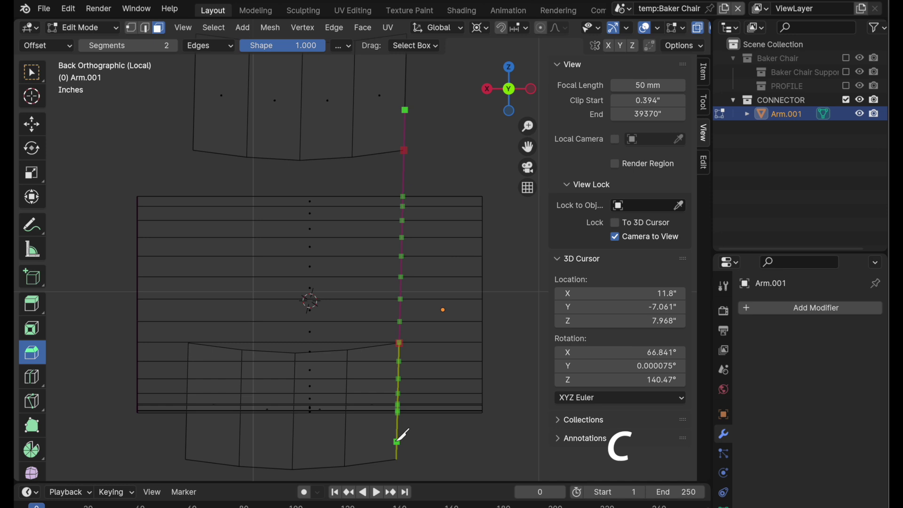
click(397, 442)
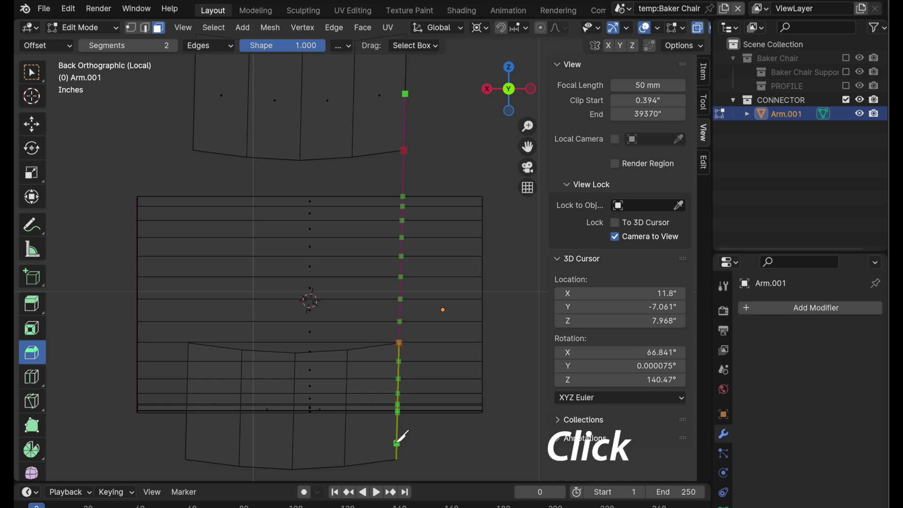
click(395, 442)
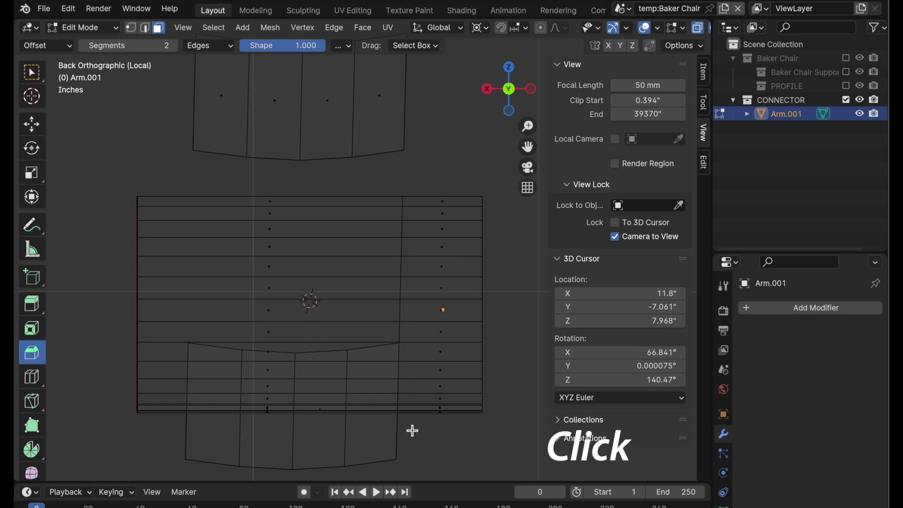
key(k)
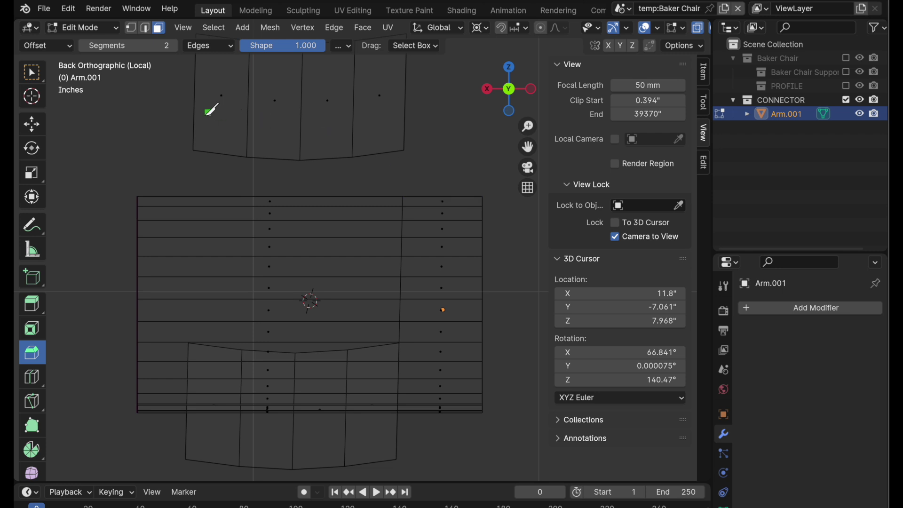
click(195, 102)
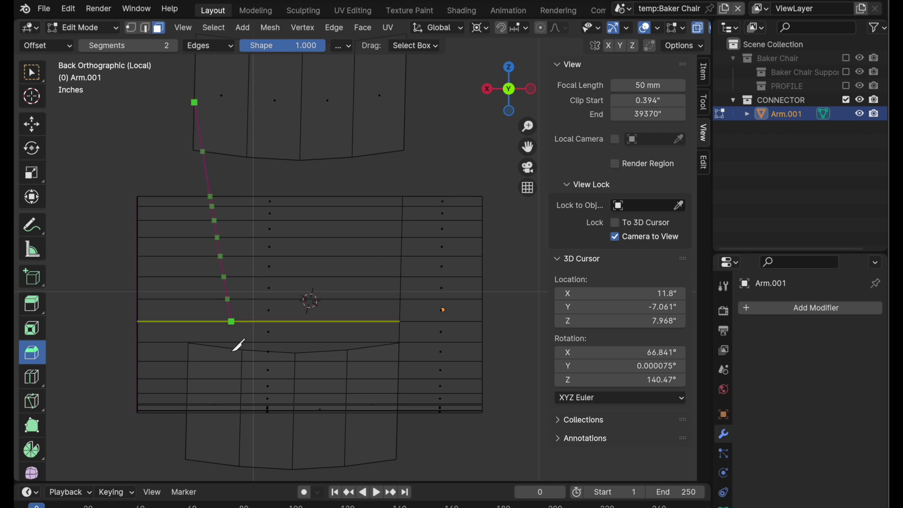
click(187, 438)
key(Return)
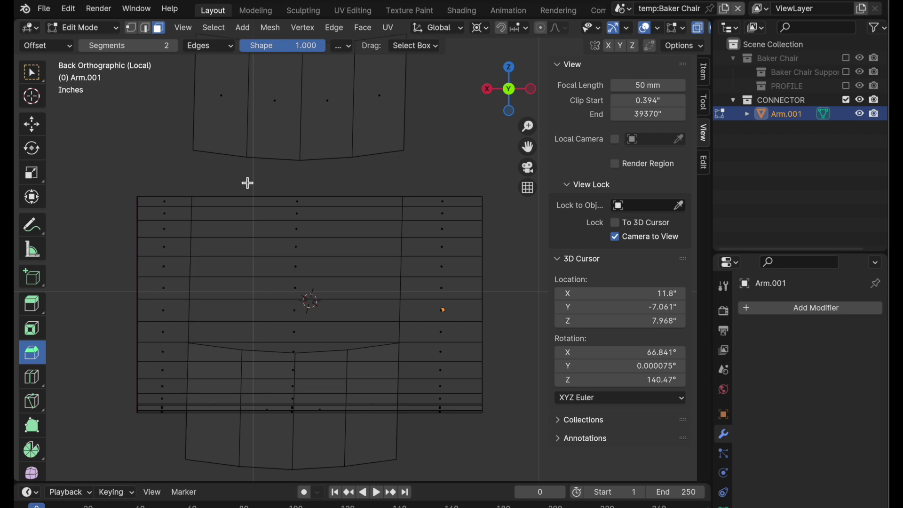
Add three more vertical knife cuts across the grid, dividing it into columns.
click(248, 120)
click(242, 428)
key(Return)
click(301, 123)
click(300, 426)
key(Return)
key(k)
click(356, 153)
click(347, 433)
key(Return)
click(464, 444)
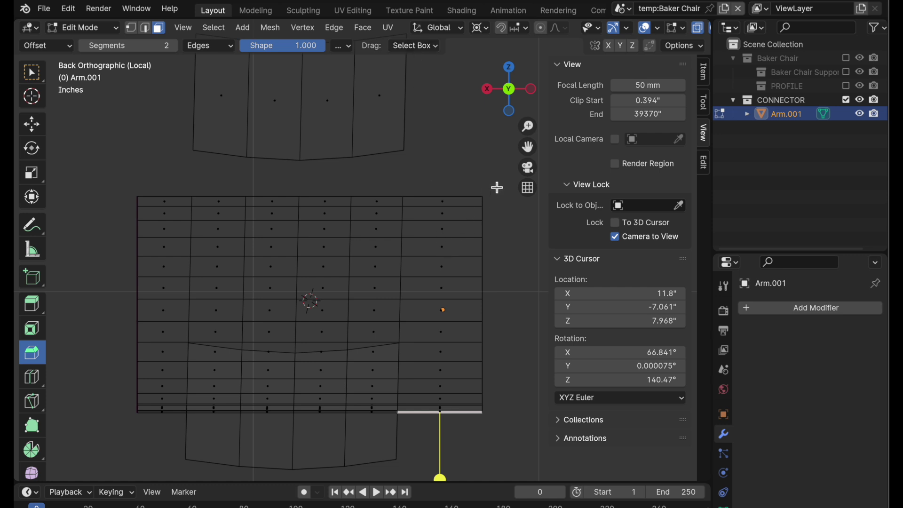
Box-select the outermost left and right face columns of the curved piece and delete them.
drag(494, 185, 391, 439)
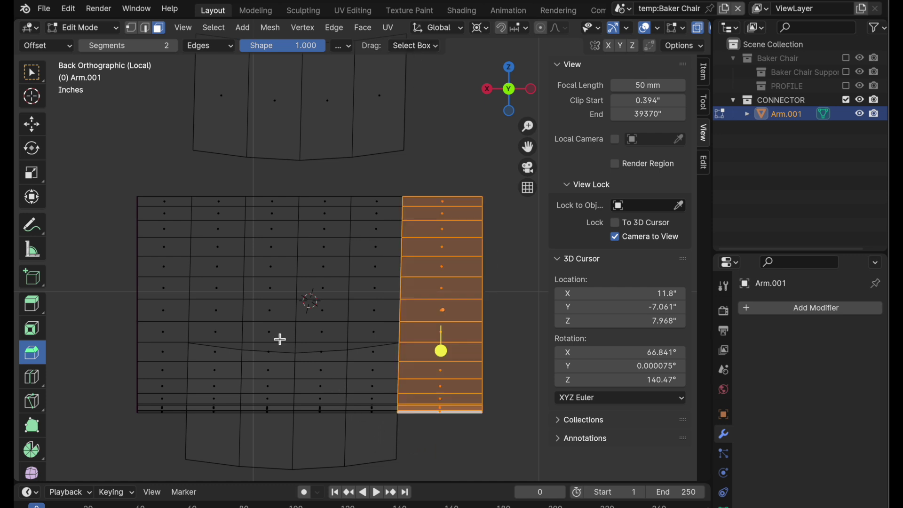
shift+drag(123, 175, 179, 439)
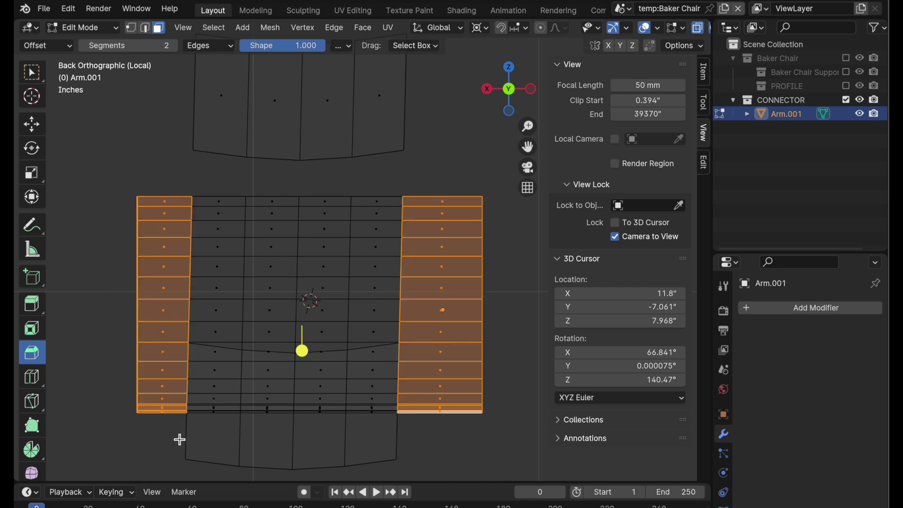
key(x)
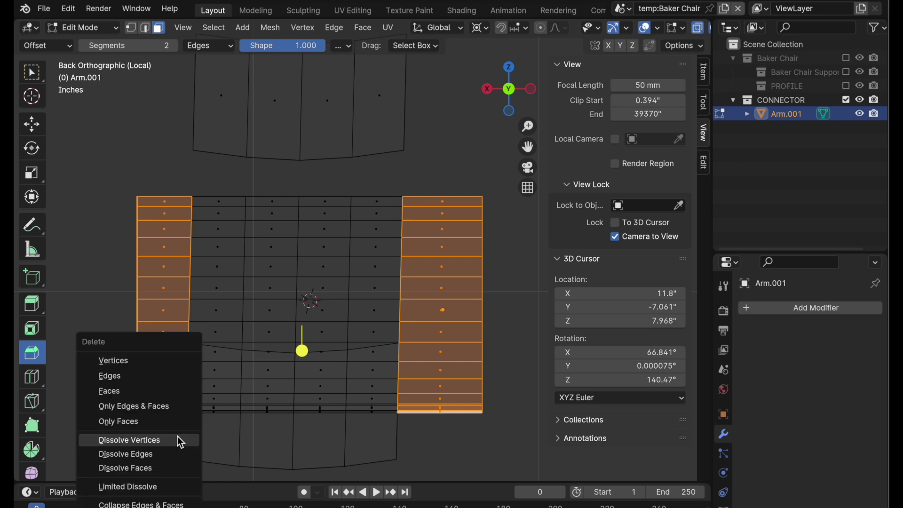
click(167, 393)
middle_drag(287, 297, 482, 419)
middle_drag(408, 388, 406, 399)
Bridge the upper flat piece's bottom edges to the curved piece's top edge row.
click(146, 27)
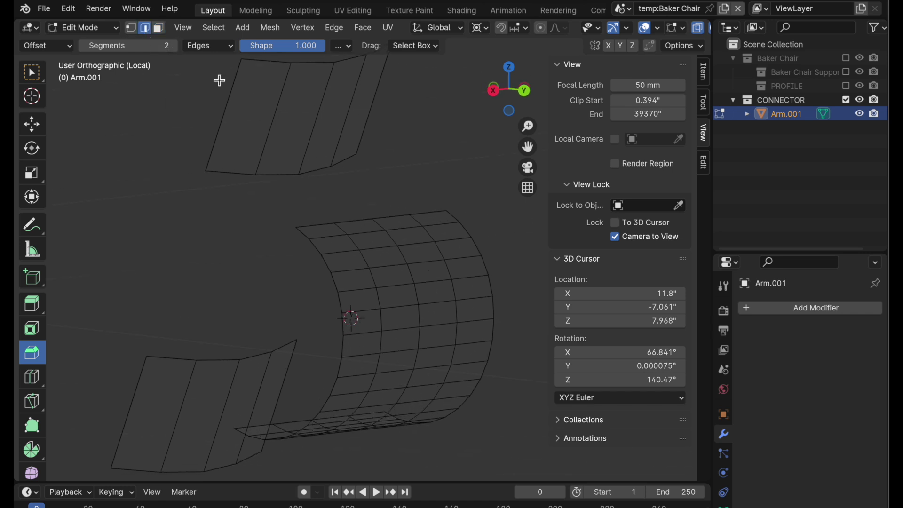
click(243, 176)
shift+click(301, 180)
shift+click(325, 175)
shift+click(350, 159)
alt+shift+click(318, 225)
middle_drag(341, 304, 329, 288)
key(super+e)
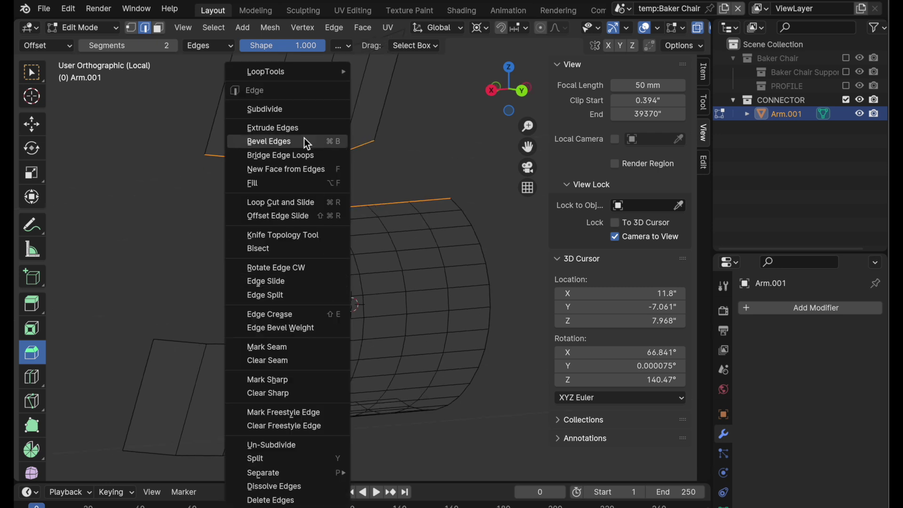
click(306, 155)
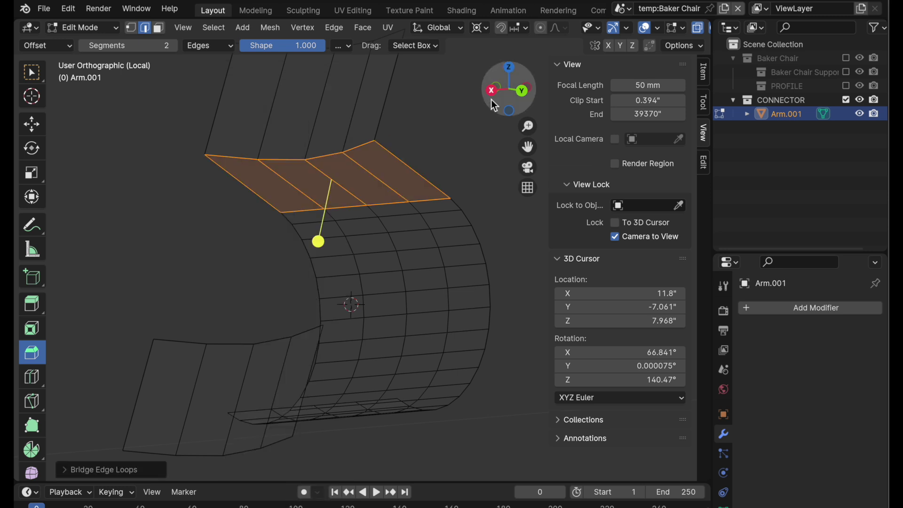
Bridge the curved piece's bottom edge loop to the lower flap's top edge loop with Shift+R.
drag(492, 98, 495, 99)
click(494, 93)
click(468, 145)
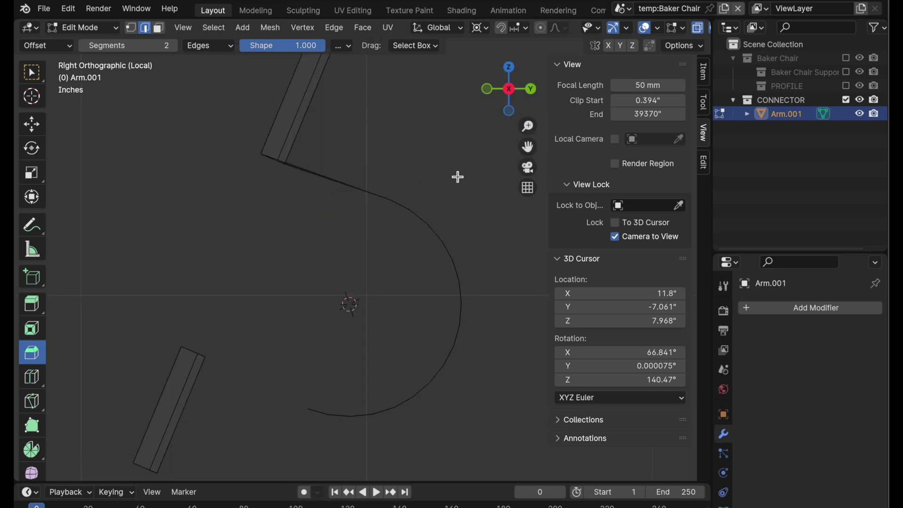
shift+middle_drag(458, 177, 454, 189)
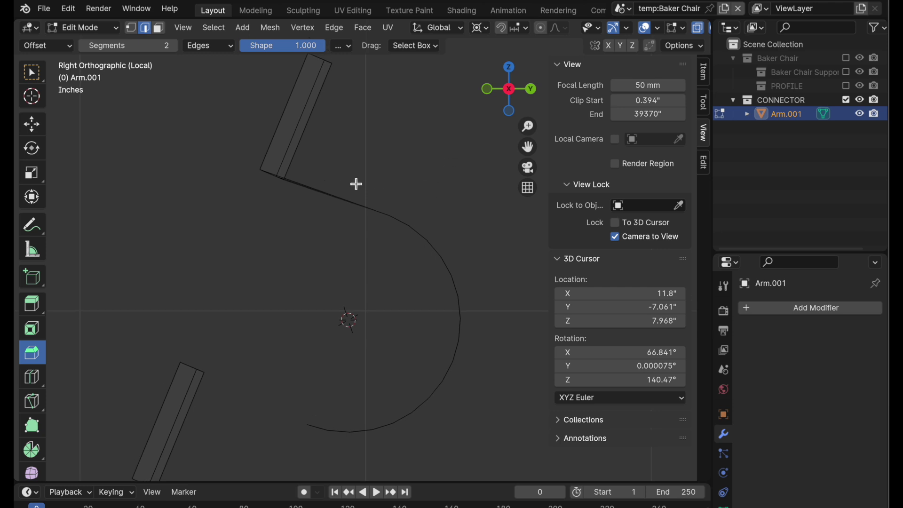
mouse_move(354, 394)
middle_down()
mouse_move(369, 369)
mouse_move(342, 387)
middle_up()
click(347, 385)
alt+shift+click(197, 352)
key(shift+r)
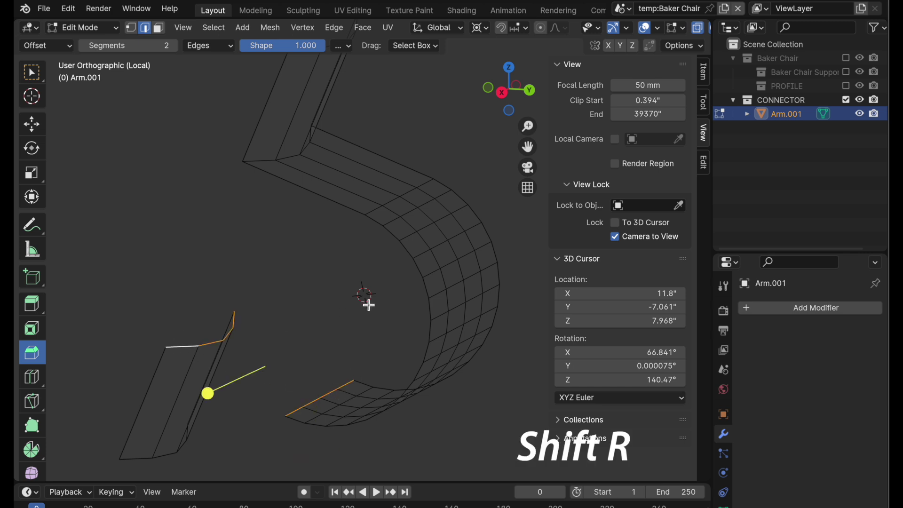
key(shift+r)
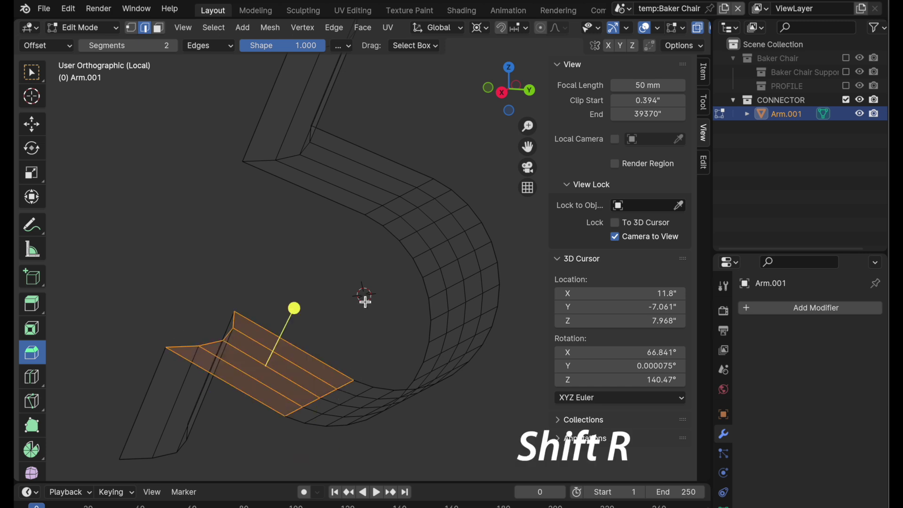
click(501, 94)
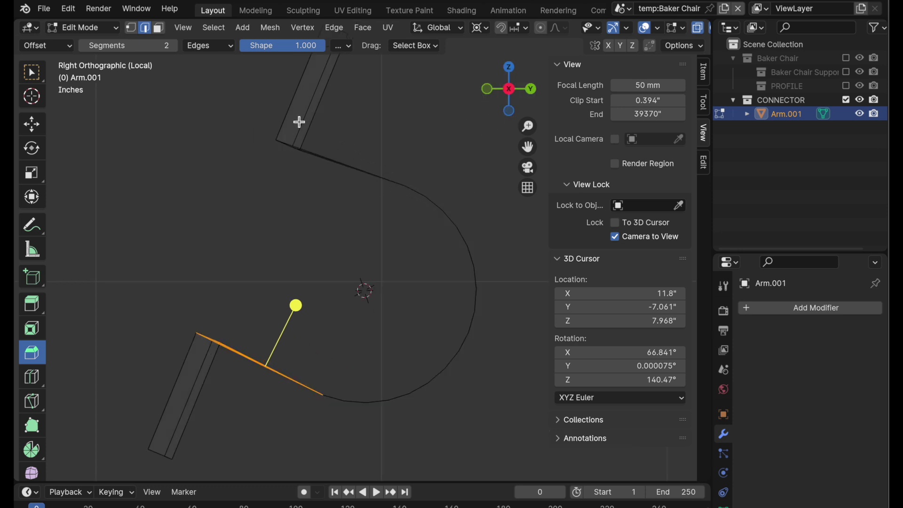
Edge-slide an edge near the upper corner of the bend to a new position.
click(234, 278)
scroll(294, 153, up, 5)
middle_drag(333, 121, 302, 153)
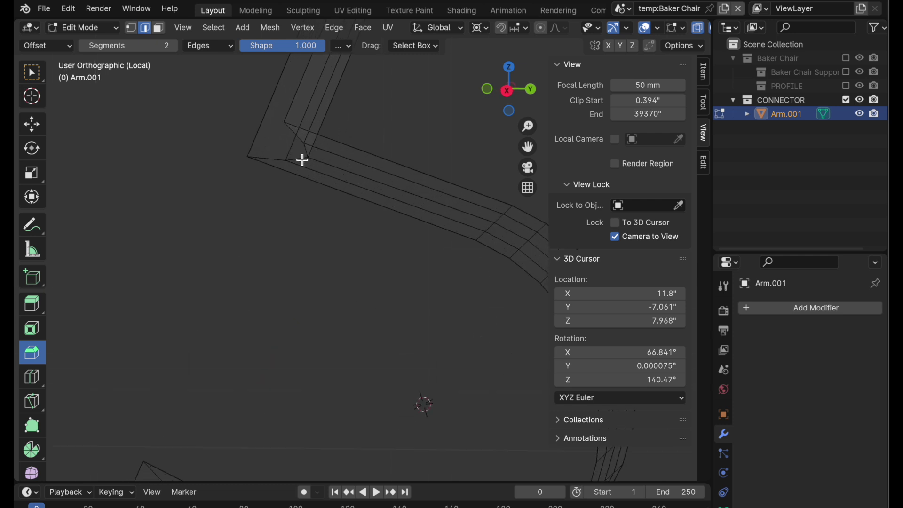
click(300, 157)
click(298, 156)
click(510, 90)
shift+middle_drag(413, 143, 336, 150)
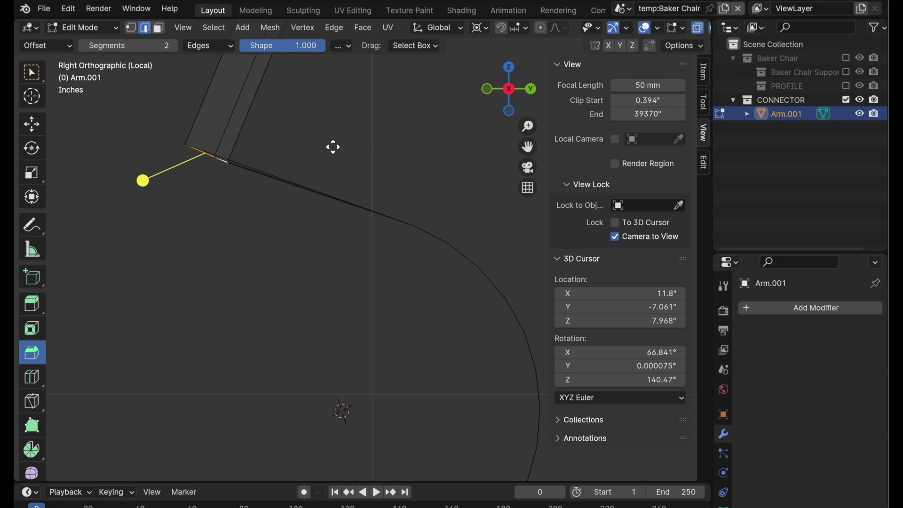
key(g)
key(g)
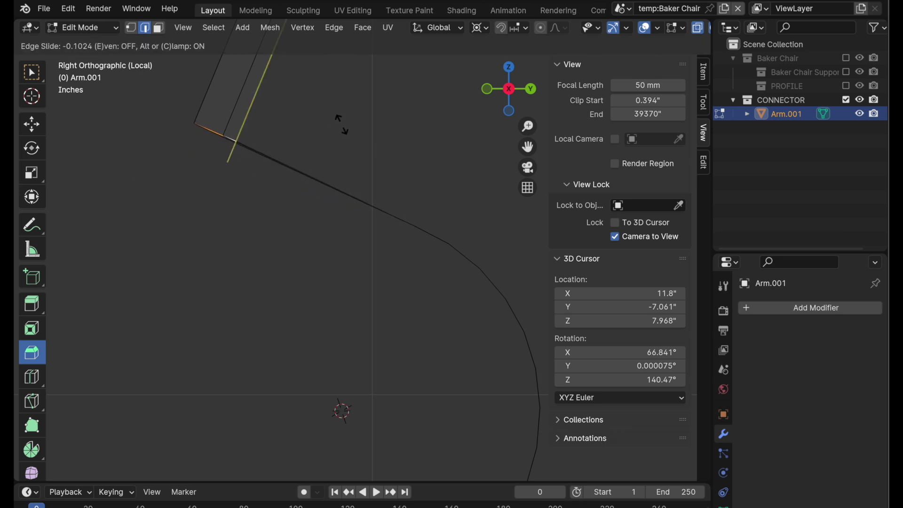
click(339, 124)
Edge-slide the edge loop near the corner along the strip to its new spot.
shift+middle_drag(329, 334, 376, 115)
shift+middle_drag(330, 148, 276, 207)
alt+click(202, 253)
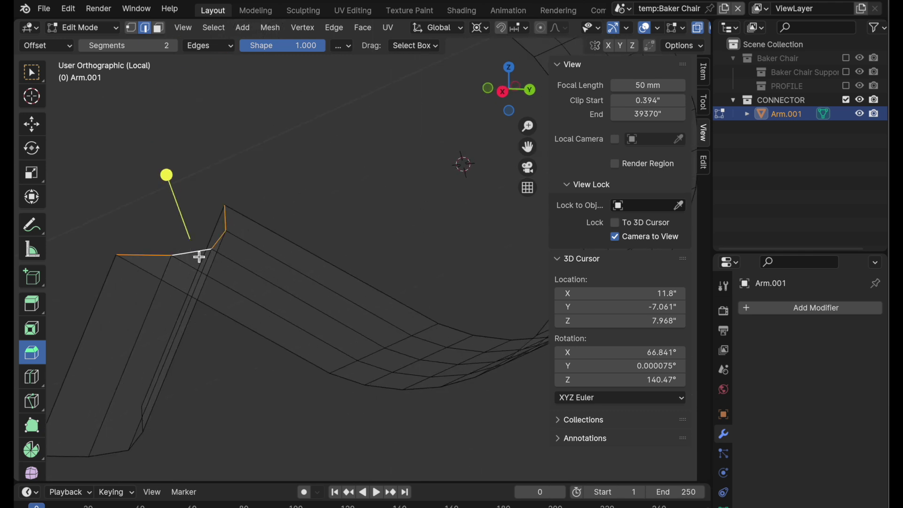
click(501, 94)
key(g)
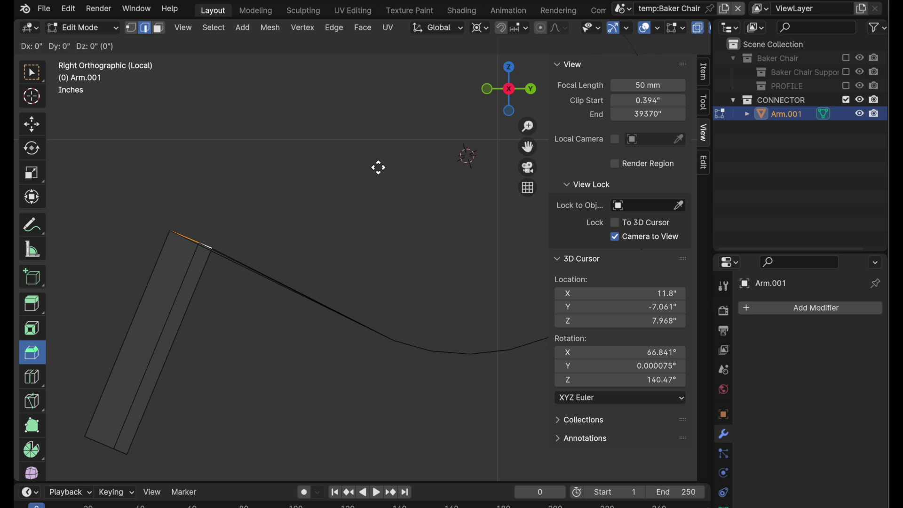
key(g)
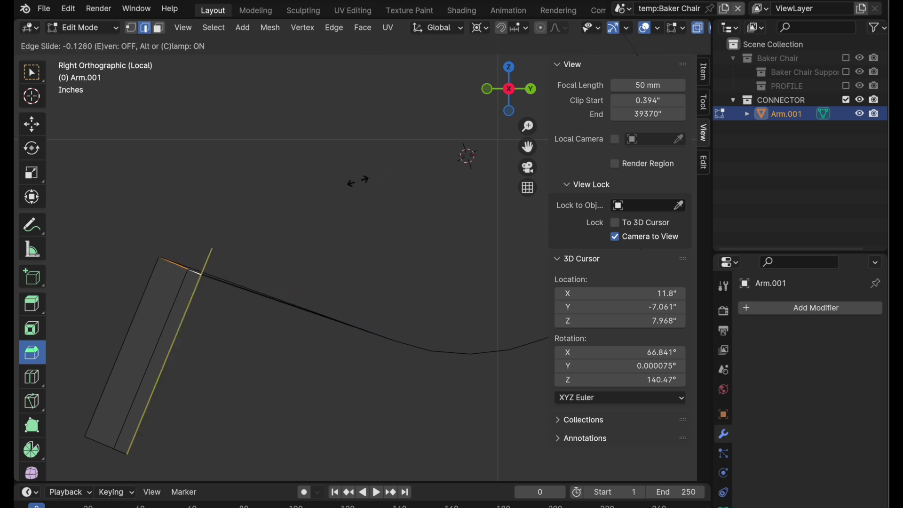
click(358, 179)
scroll(359, 178, down, 1)
scroll(345, 195, down, 2)
shift+scroll(296, 288, up, 3)
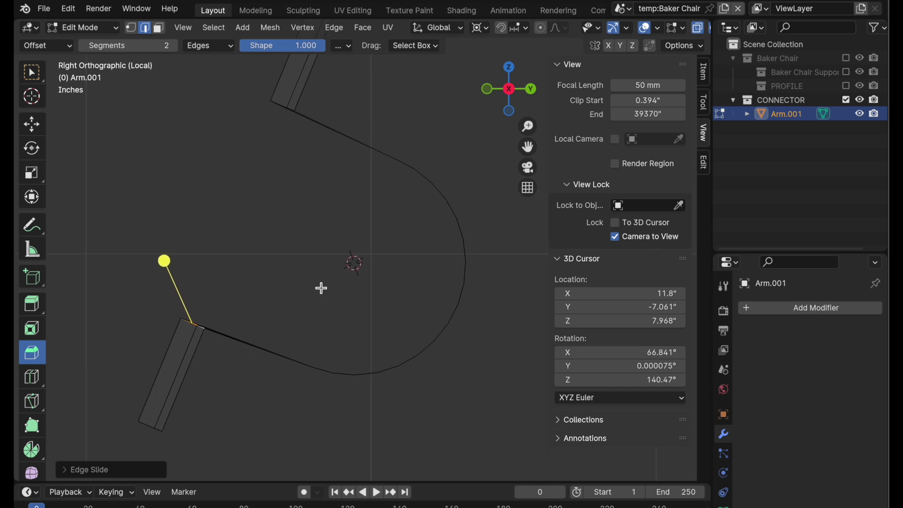
Lengthen the upper arm by edge-sliding its top end edge outward, unclamped past the end.
middle_drag(319, 277, 335, 318)
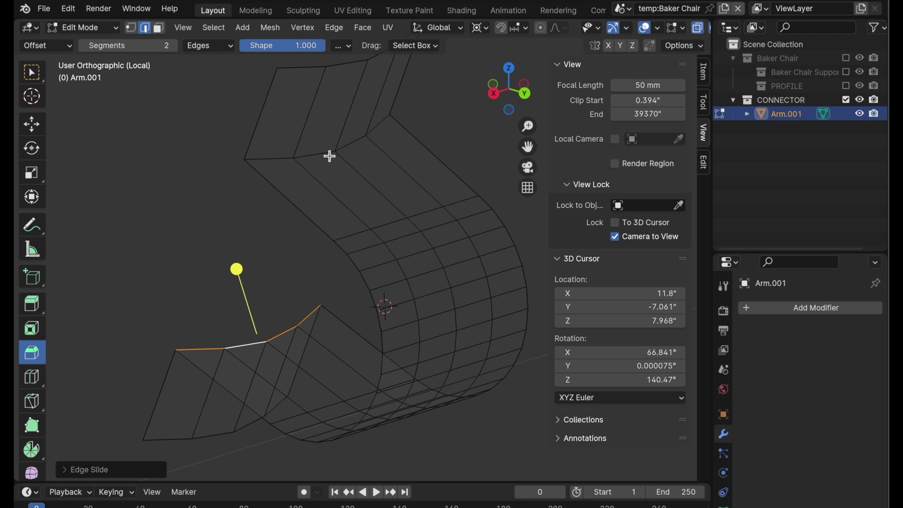
middle_drag(337, 205, 322, 285)
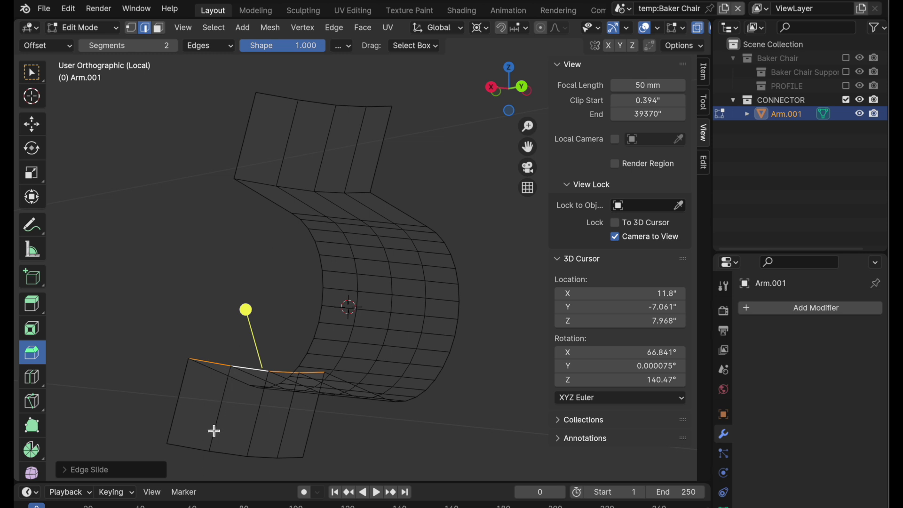
middle_drag(378, 201, 342, 254)
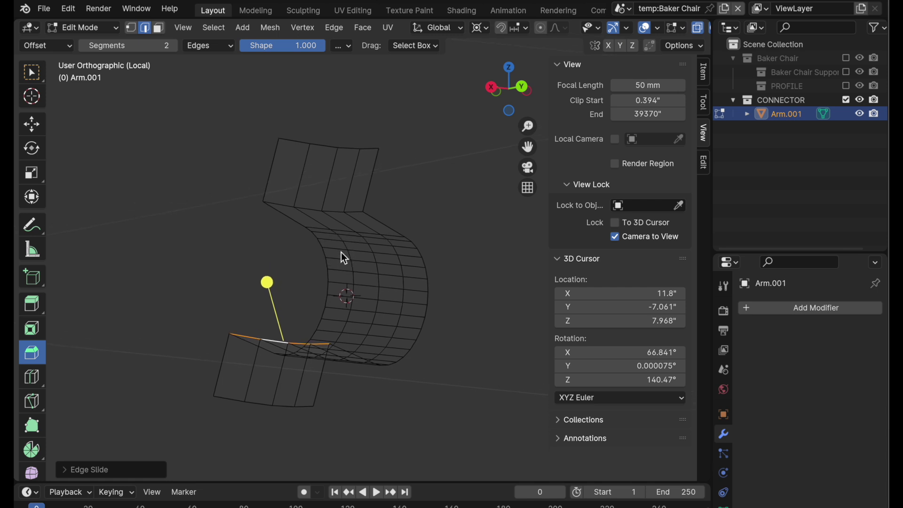
click(300, 144)
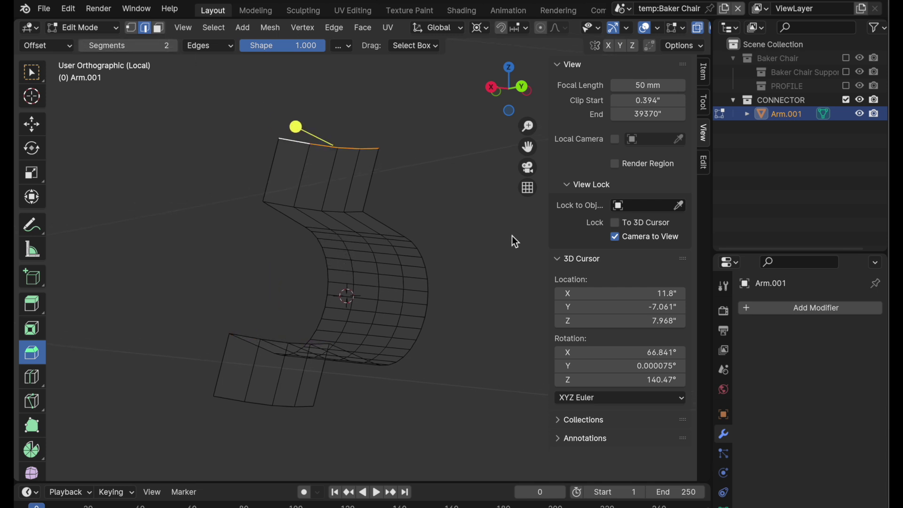
click(31, 124)
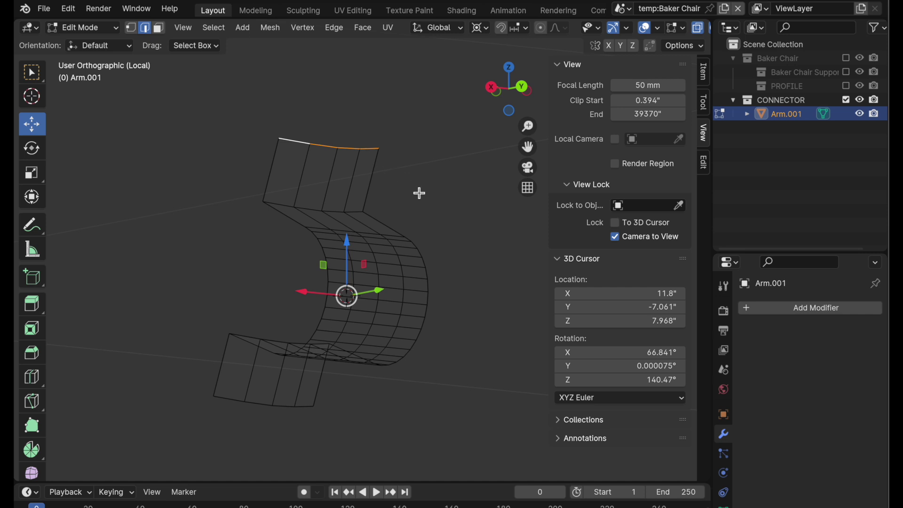
key(g)
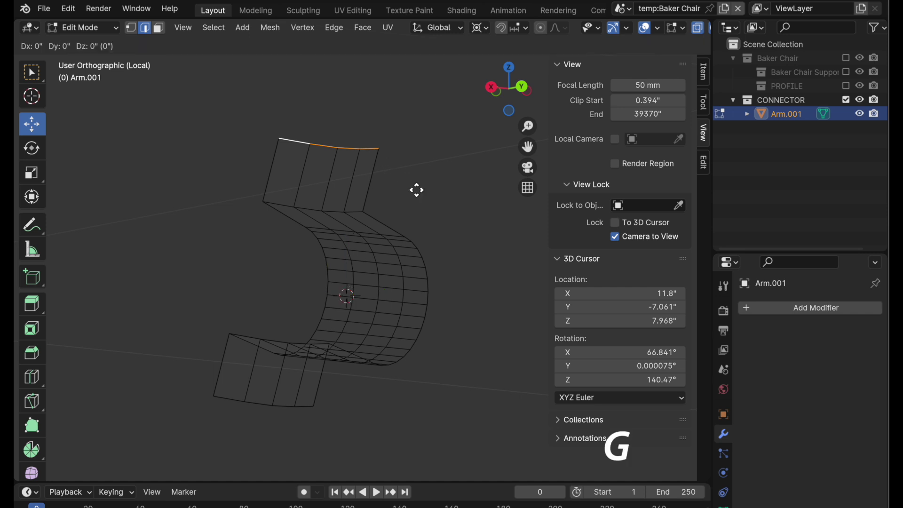
key(g)
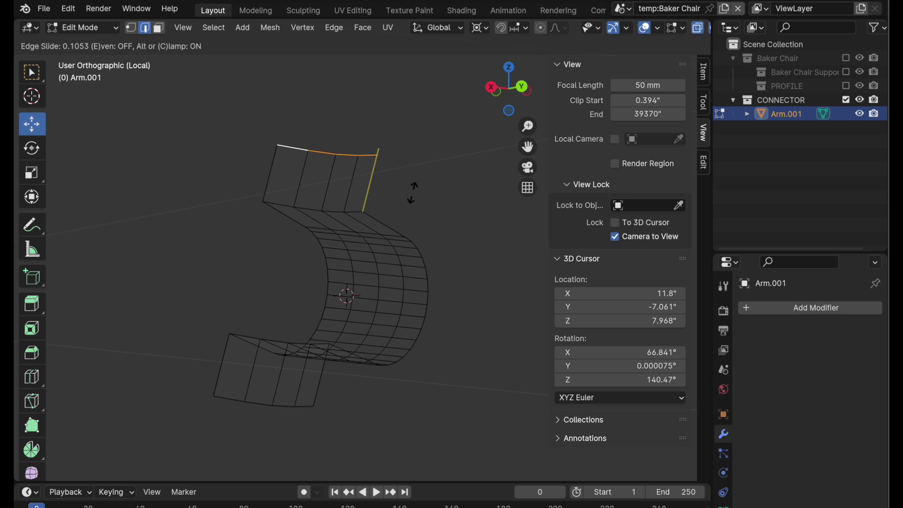
key(alt)
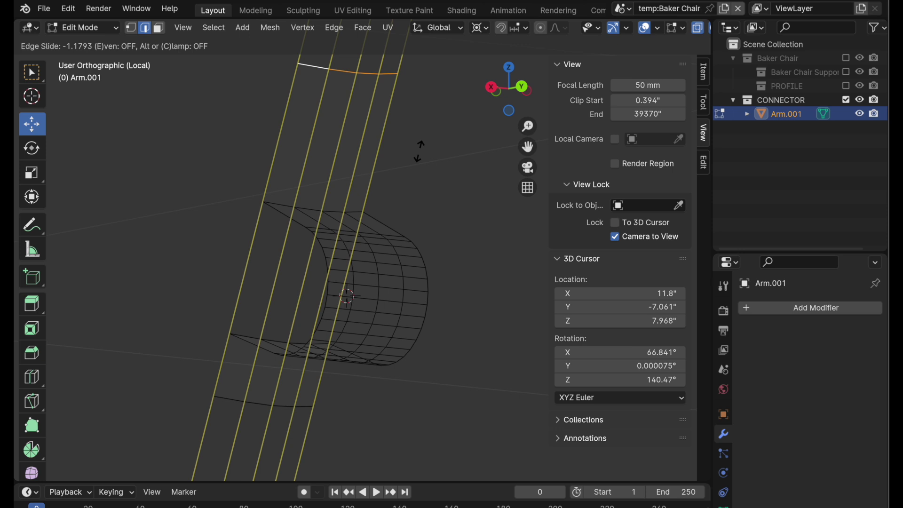
key(Return)
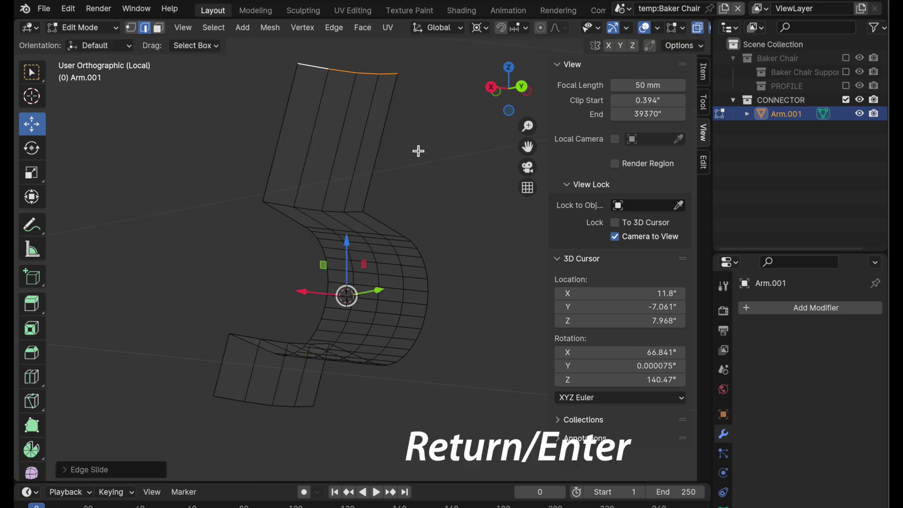
Lengthen the lower arm by sliding its bottom end edge outward past the arm's end.
alt+click(272, 405)
shift+middle_drag(357, 400, 375, 352)
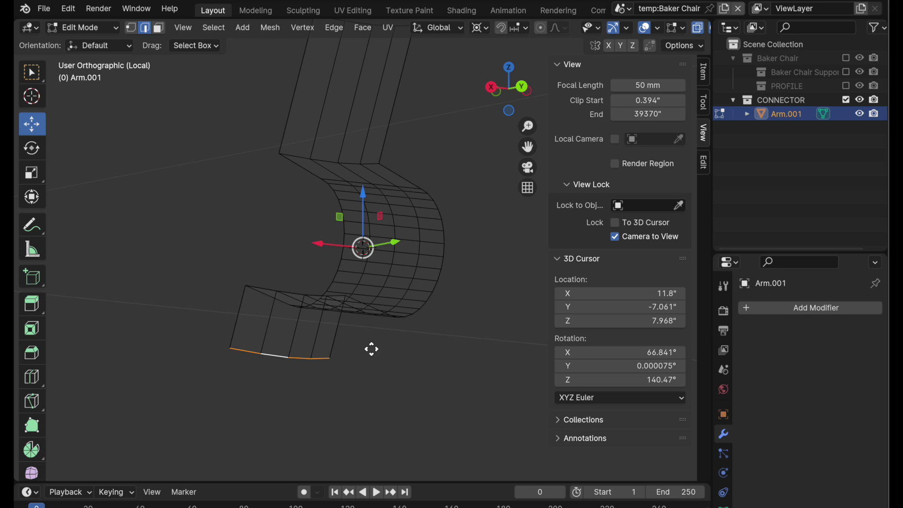
key(g)
key(g)
key(c)
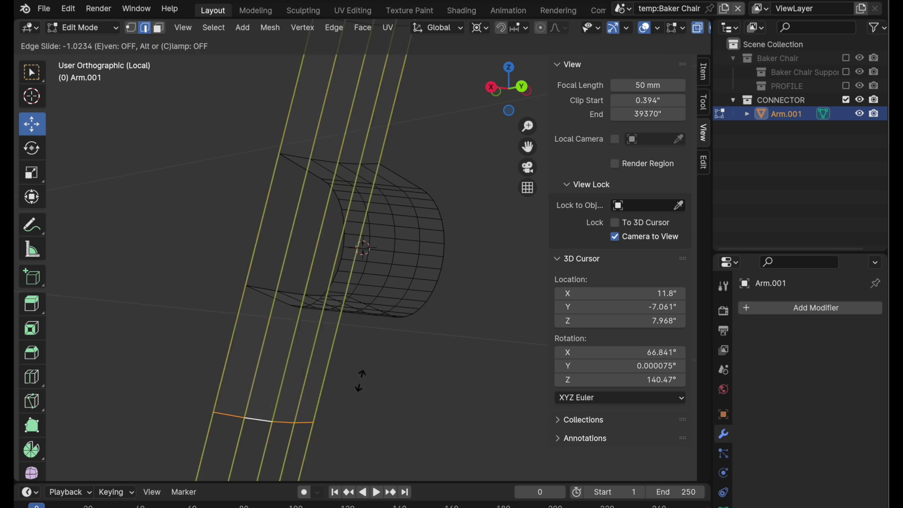
click(360, 382)
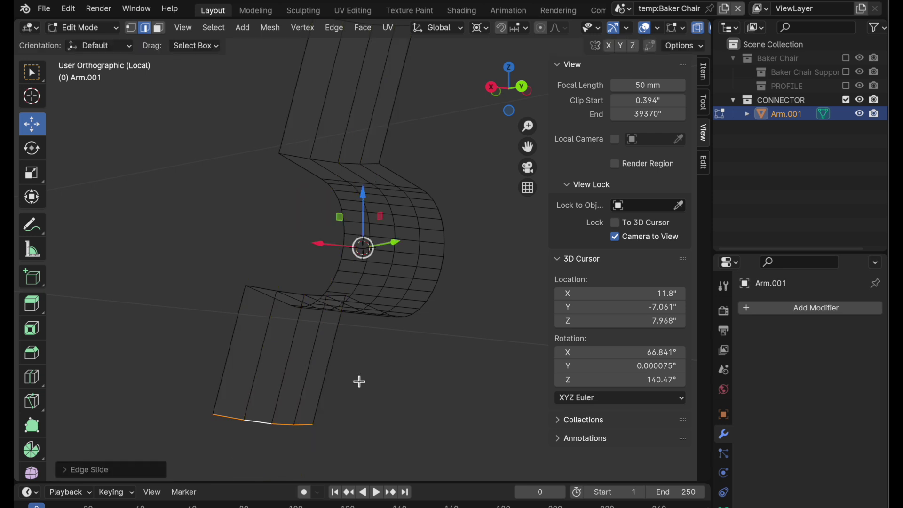
middle_drag(405, 303, 354, 278)
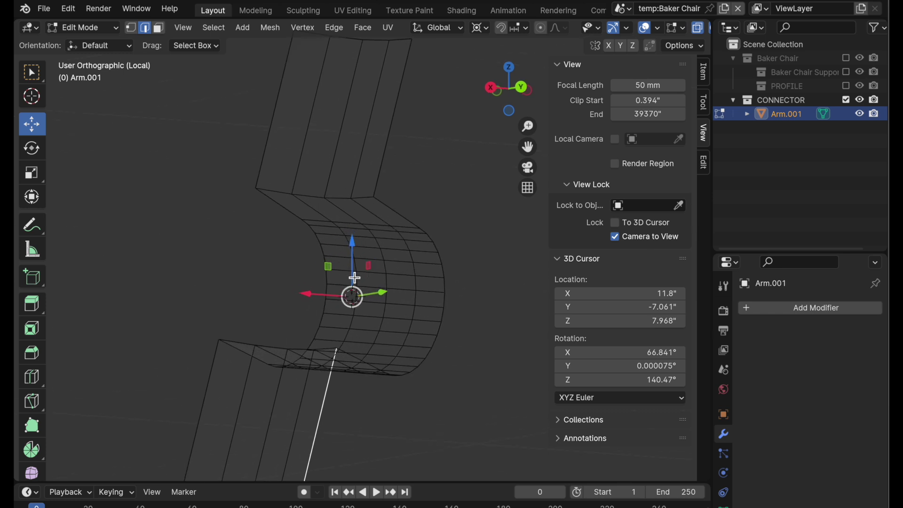
Add one loop cut across the lower arm and one across the upper arm of Arm.001.
click(32, 376)
click(333, 122)
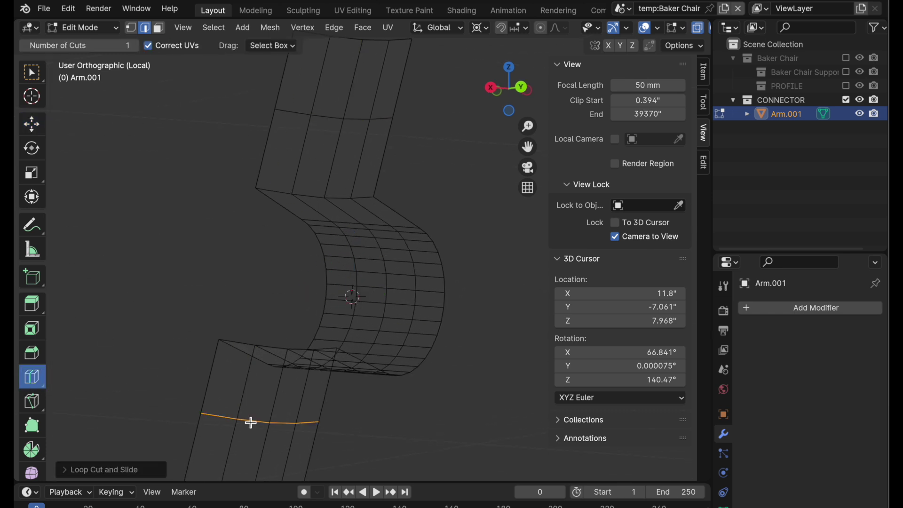
shift+middle_drag(250, 422, 308, 341)
shift+scroll(327, 327, up, 5)
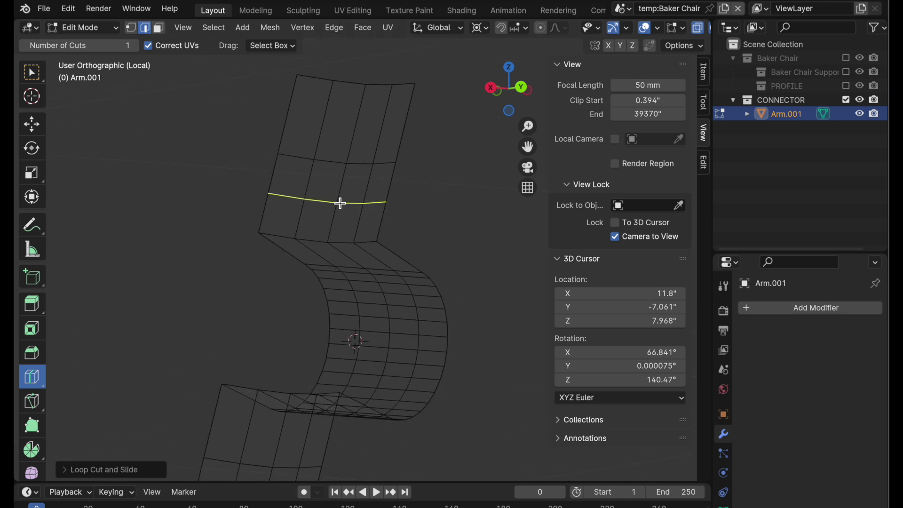
click(356, 131)
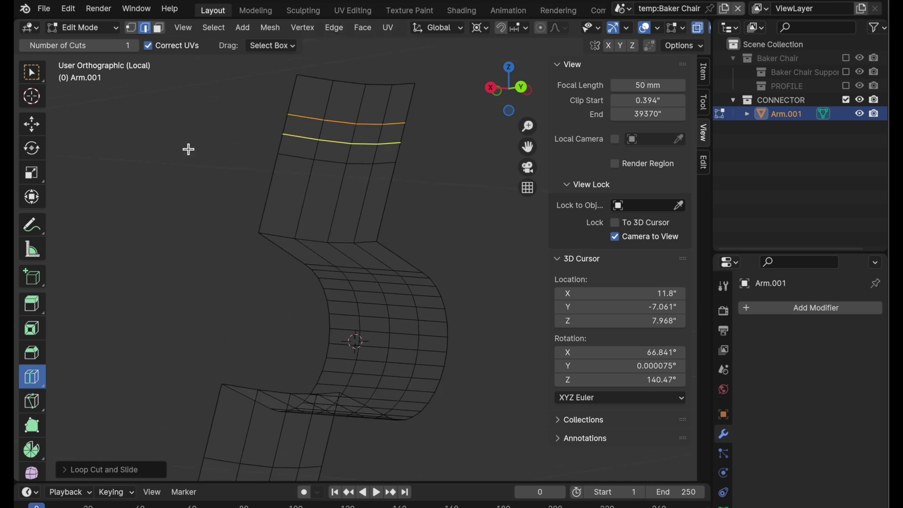
click(31, 124)
scroll(249, 224, down, 2)
click(250, 240)
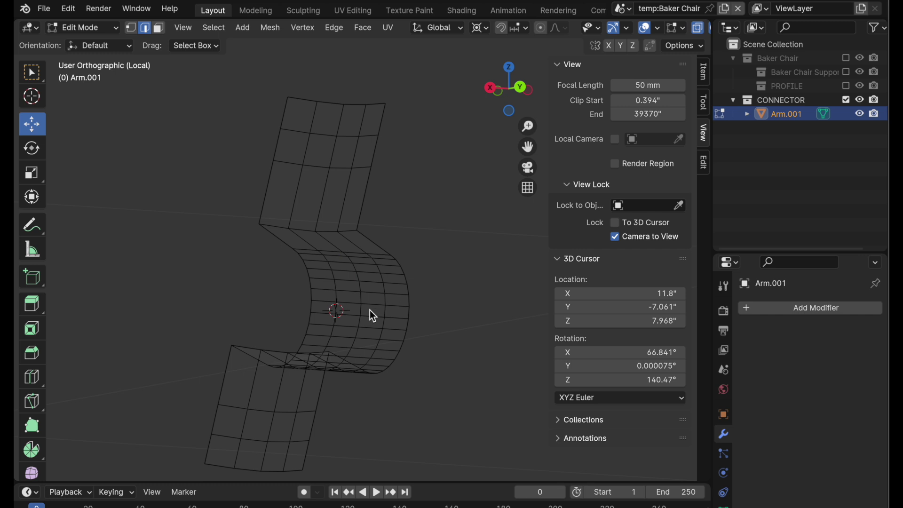
scroll(343, 305, up, 1)
scroll(348, 300, up, 2)
shift+scroll(379, 291, up, 2)
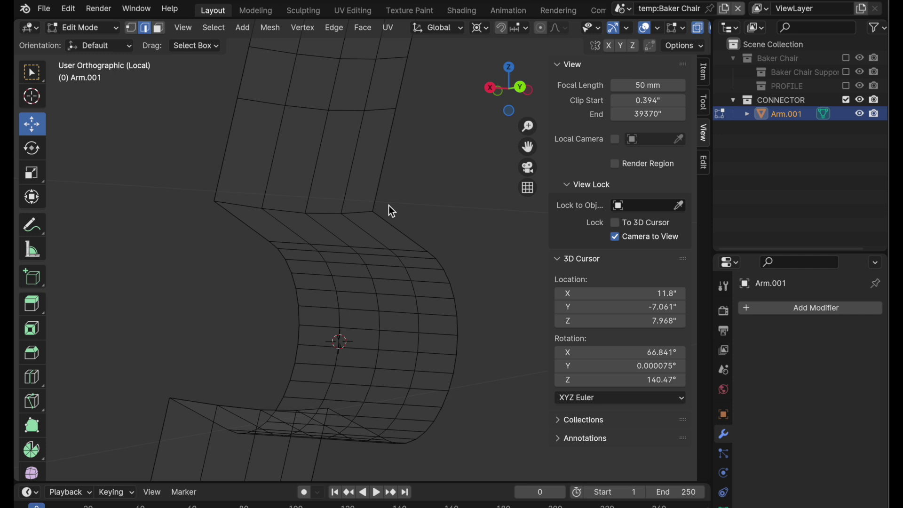
Select six edge loops across Arm.001's curved bend and dissolve them with Dissolve Edges.
middle_drag(389, 205, 305, 256)
alt+click(294, 252)
alt+shift+click(309, 281)
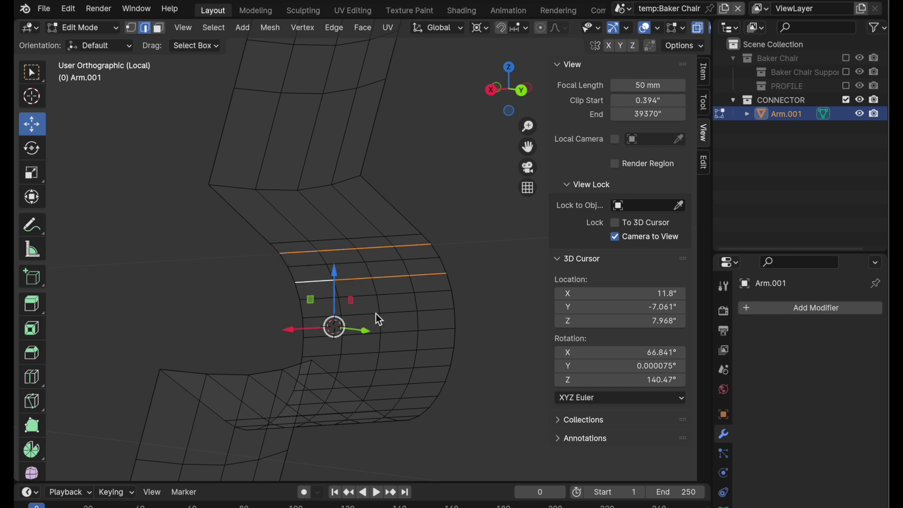
alt+shift+click(362, 315)
middle_drag(365, 375, 395, 349)
alt+shift+click(369, 354)
alt+shift+click(375, 351)
alt+shift+click(342, 358)
key(ctrl+e)
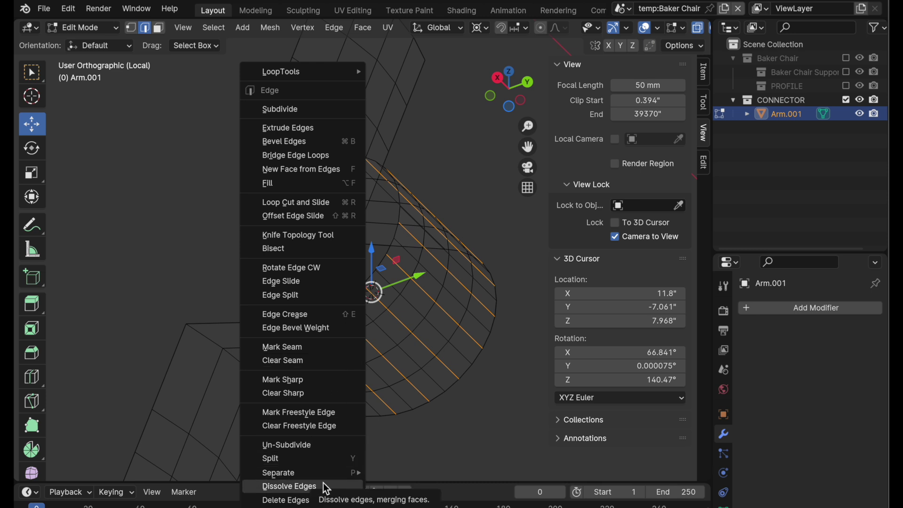
click(326, 487)
click(73, 475)
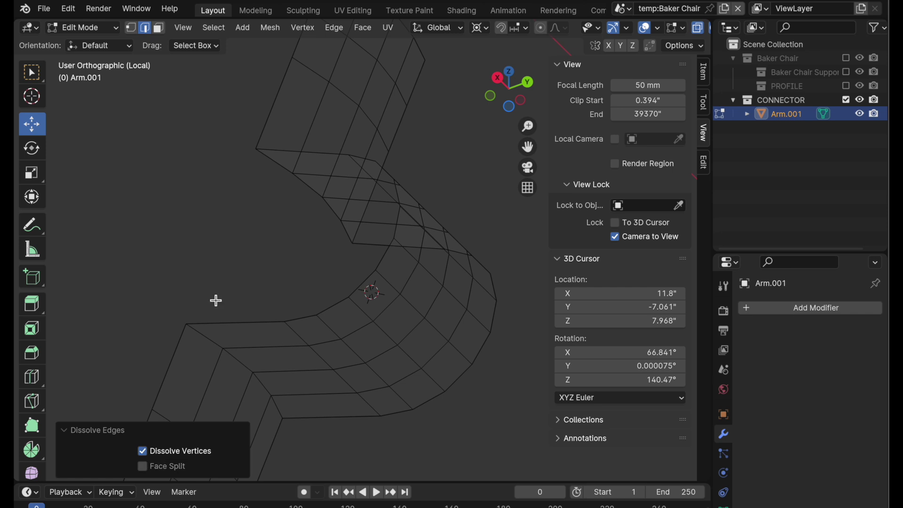
Switch to Right Orthographic view and zoom and pan to frame the bend's profile.
click(491, 97)
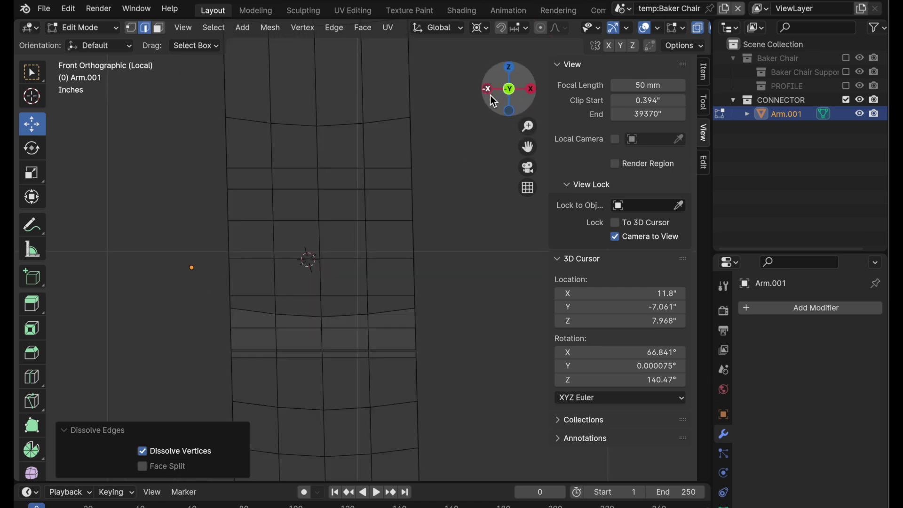
click(487, 89)
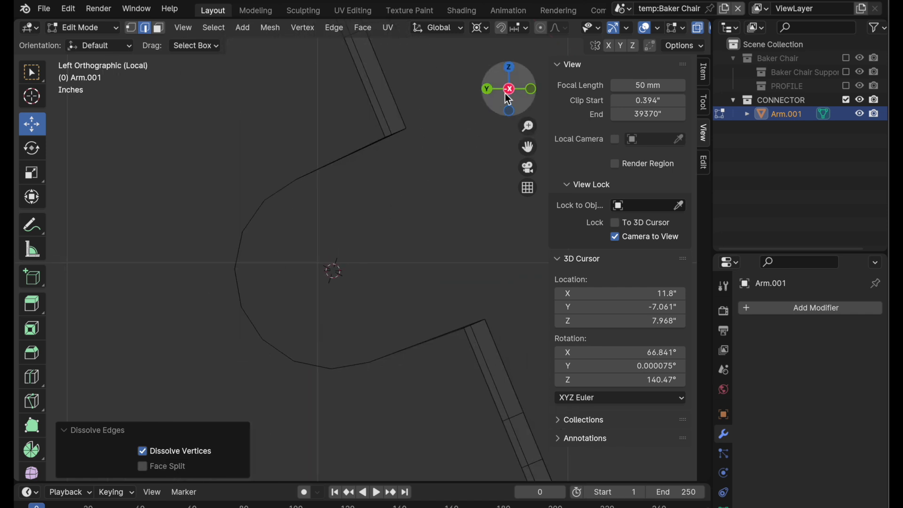
click(509, 89)
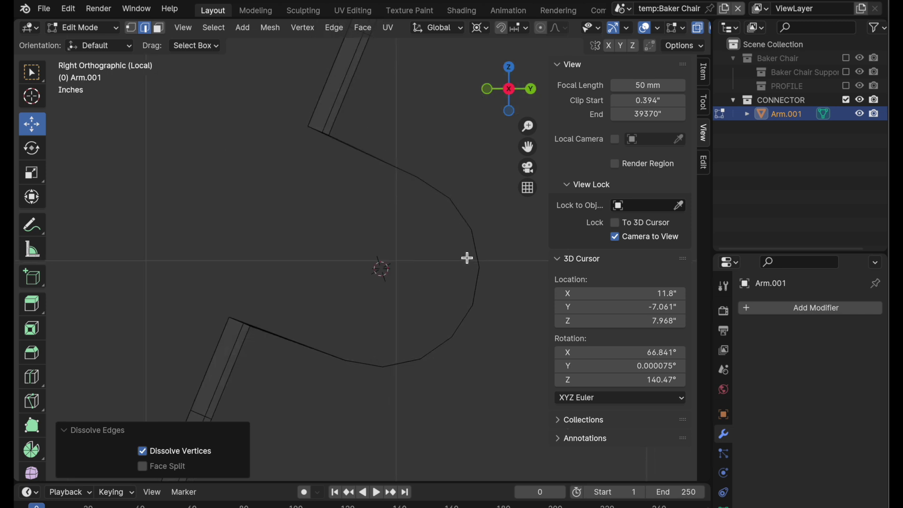
scroll(467, 270, up, 3)
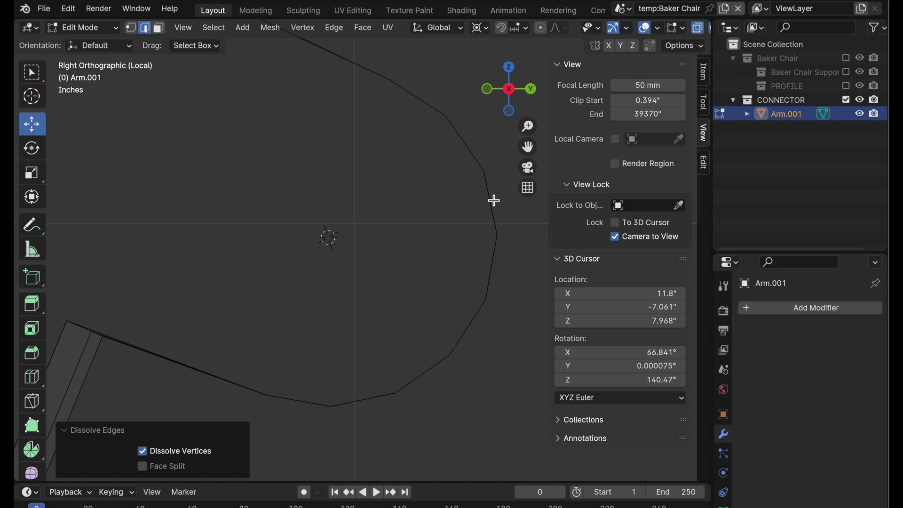
shift+middle_drag(491, 198, 478, 254)
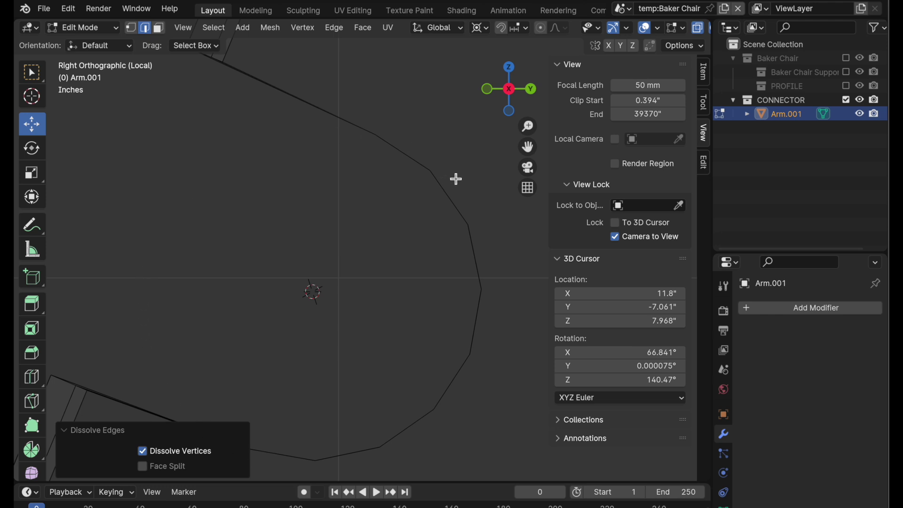
scroll(456, 178, down, 1)
shift+middle_drag(449, 184, 450, 156)
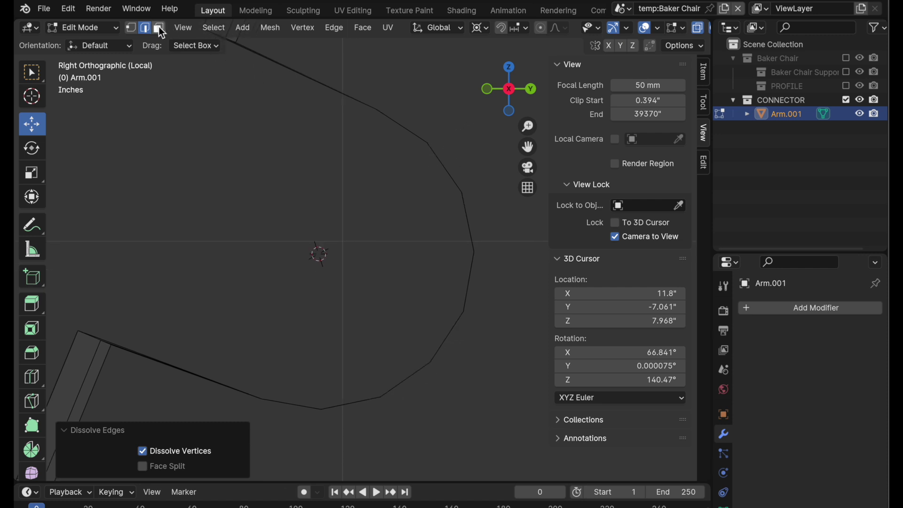
In face select mode, box-select the faces of Arm.001's curved bend.
click(159, 27)
scroll(636, 29, down, 3)
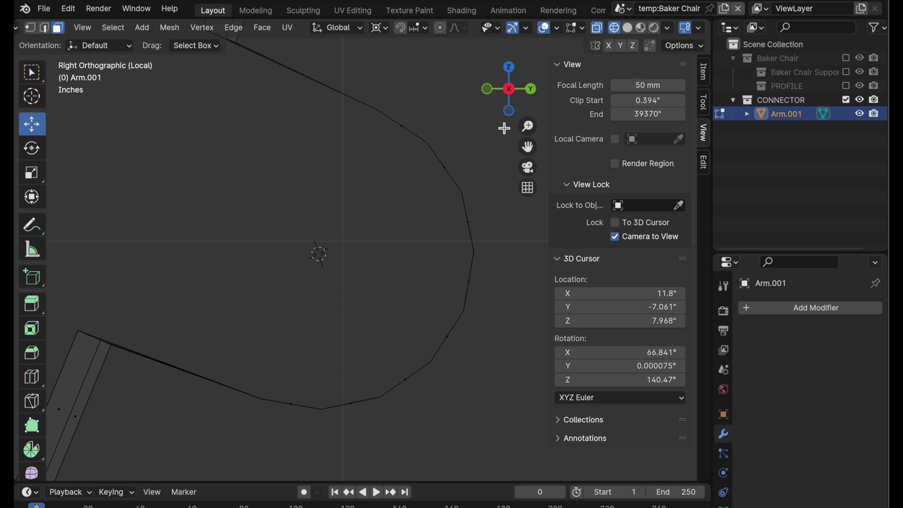
shift+middle_drag(474, 141, 407, 141)
drag(463, 92, 138, 450)
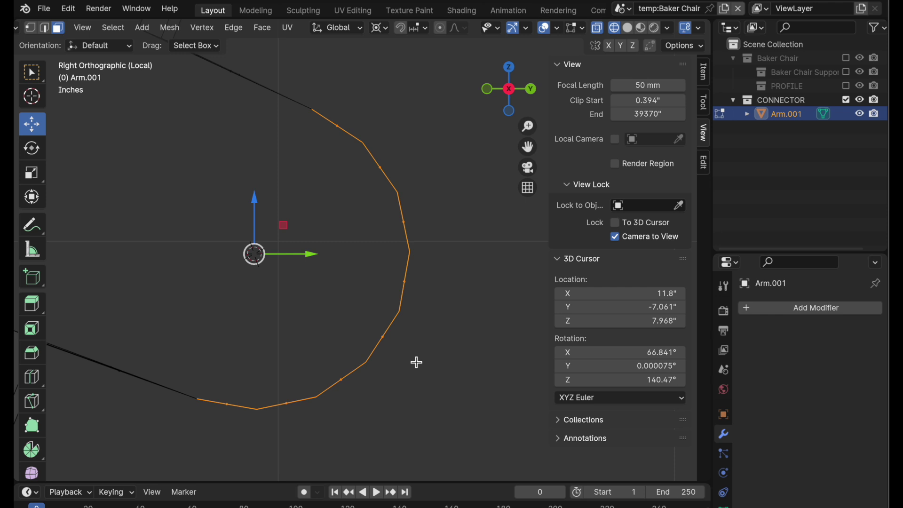
Push the selected arc outward along its normals by 0.0256 inches with Shrink/Fatten.
scroll(31, 446, down, 5)
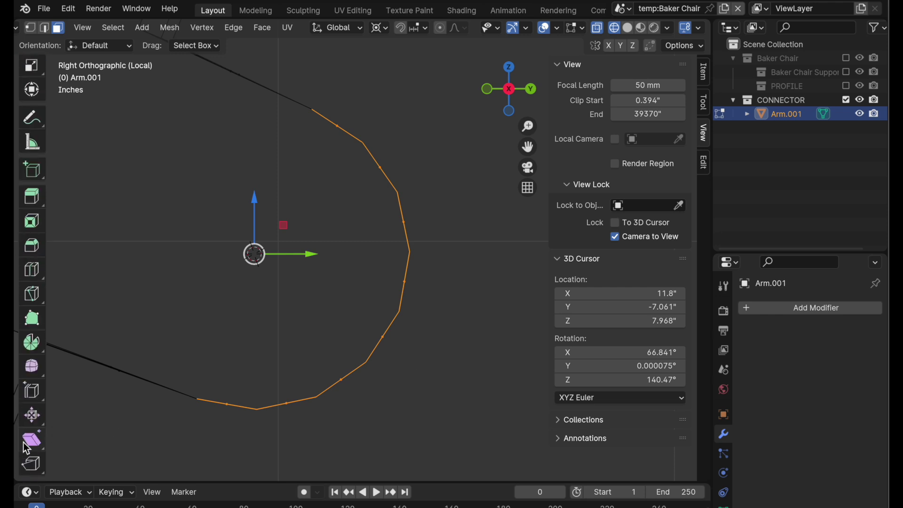
click(32, 415)
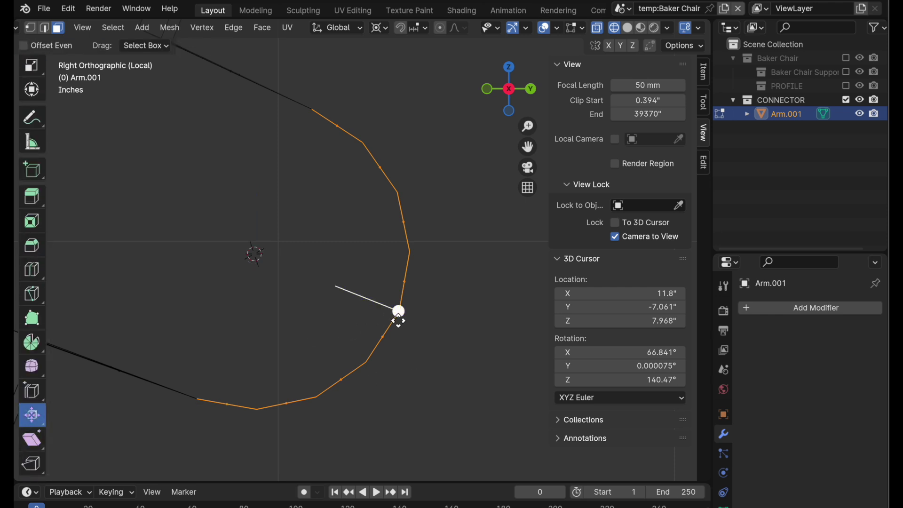
drag(399, 313, 368, 309)
mouse_move(369, 309)
middle_down()
mouse_move(417, 345)
mouse_move(411, 315)
mouse_move(382, 307)
middle_up()
In edge select mode, select an edge loop near the bend and slide it toward the corner.
key(ctrl+z)
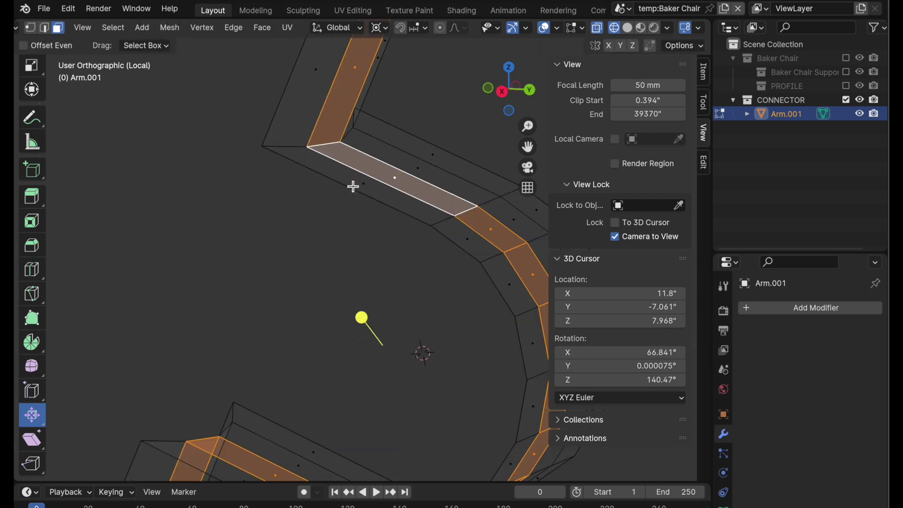
key(2)
click(321, 199)
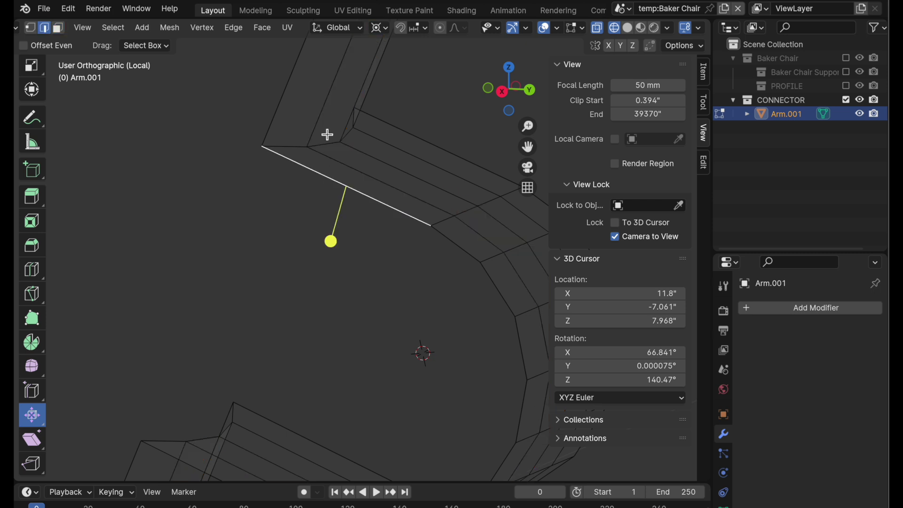
click(330, 148)
alt+click(330, 148)
middle_drag(351, 163, 316, 169)
drag(312, 165, 320, 149)
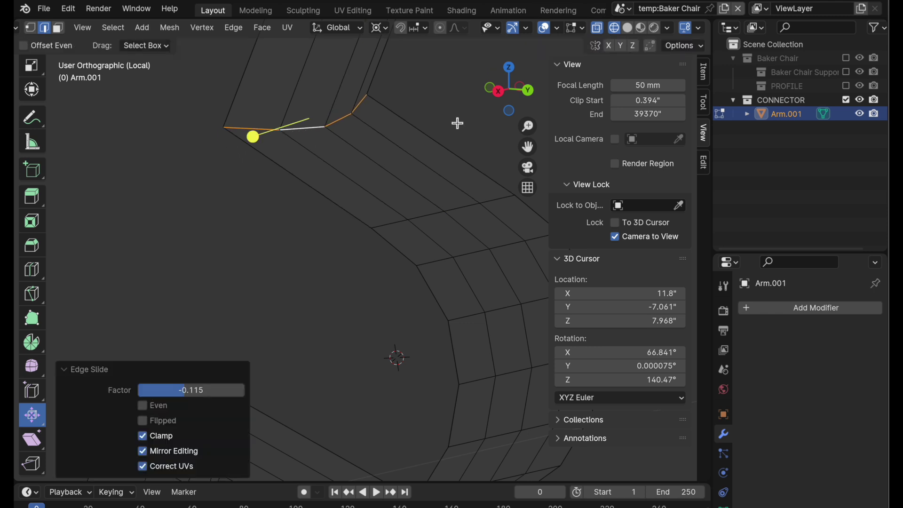
From the right view, Edge Slide the loop near the upper bend toward the corner.
click(499, 91)
shift+scroll(422, 143, down, 10)
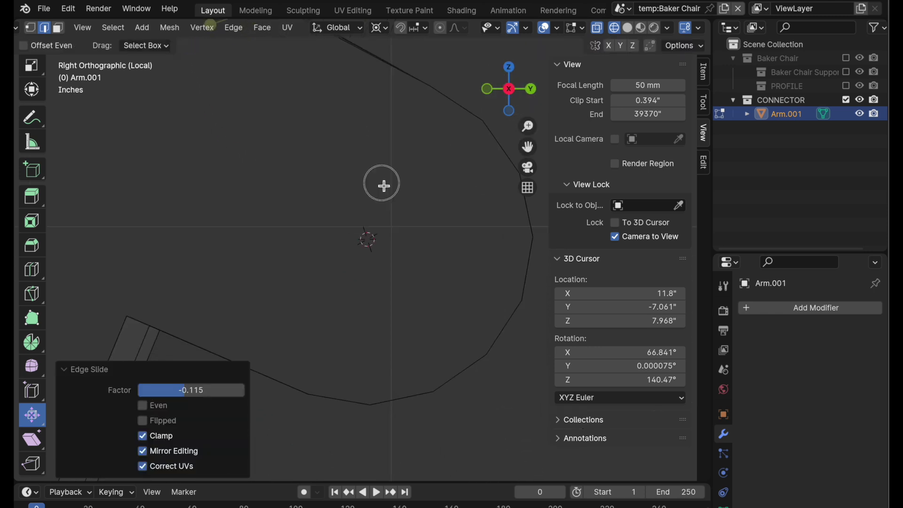
middle_drag(241, 238, 233, 250)
key(g)
key(g)
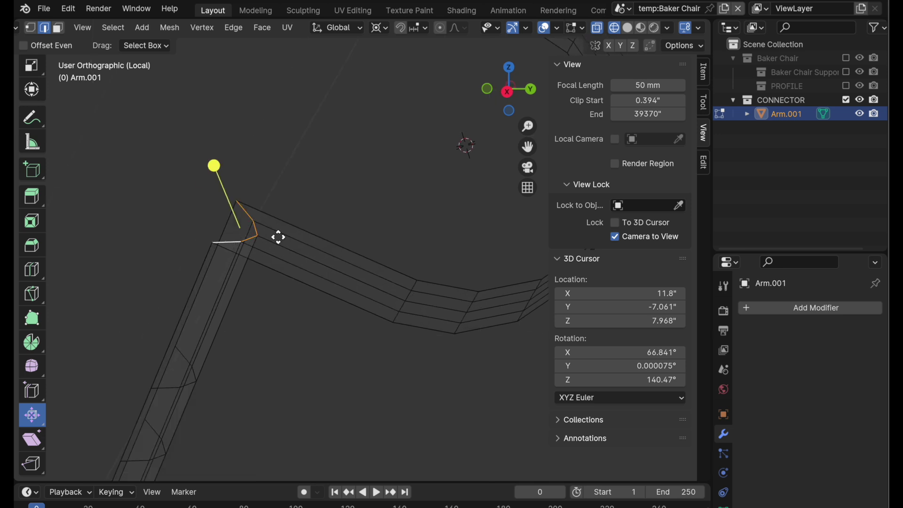
key(Escape)
key(g)
key(g)
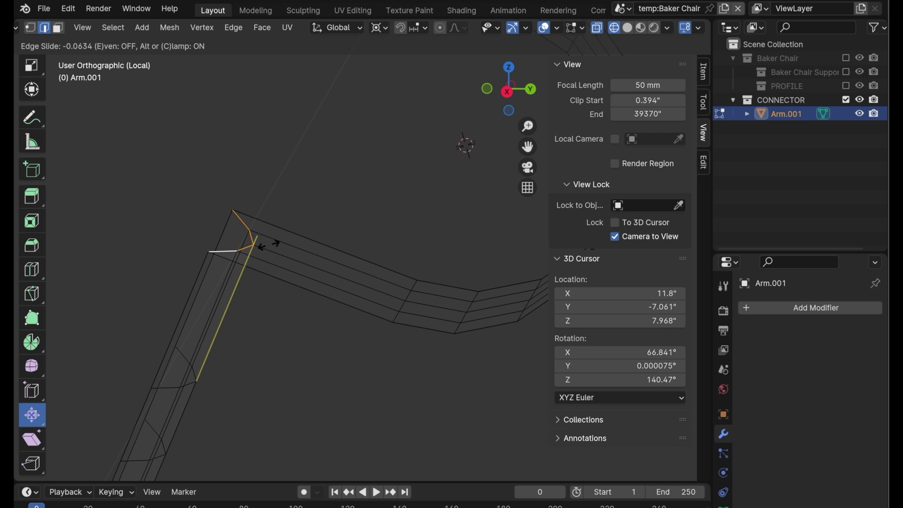
click(270, 256)
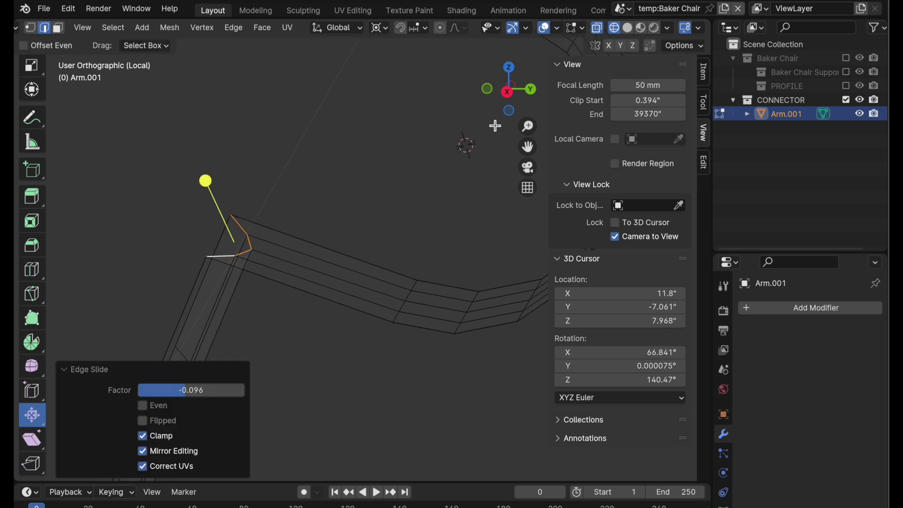
Slide the edge where the lower arm meets the bend, ending at a -0.037 slide factor.
click(507, 92)
scroll(357, 179, up, 3)
key(c)
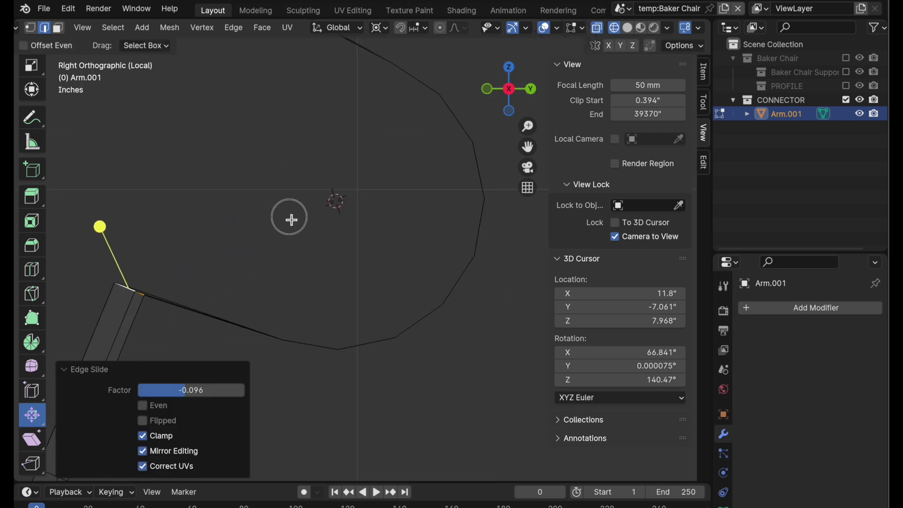
shift+middle_drag(283, 227, 367, 256)
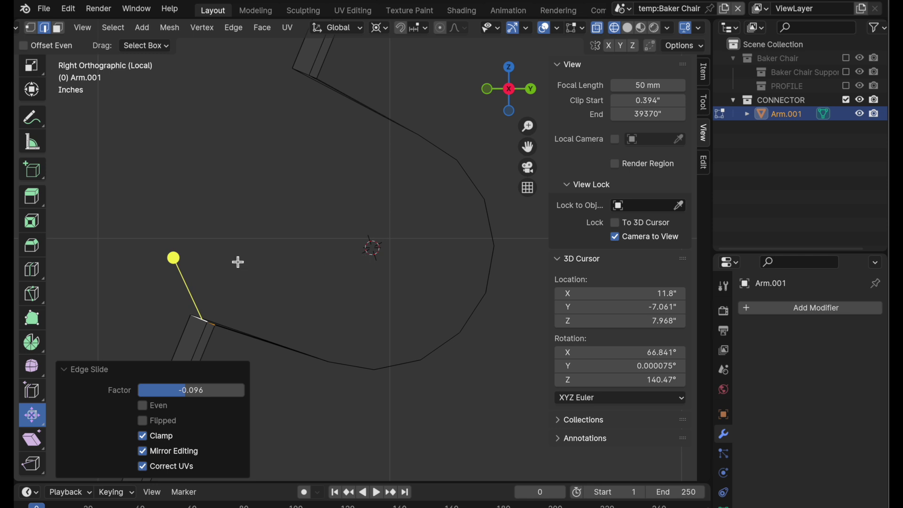
shift+middle_drag(281, 202, 295, 188)
key(g)
key(g)
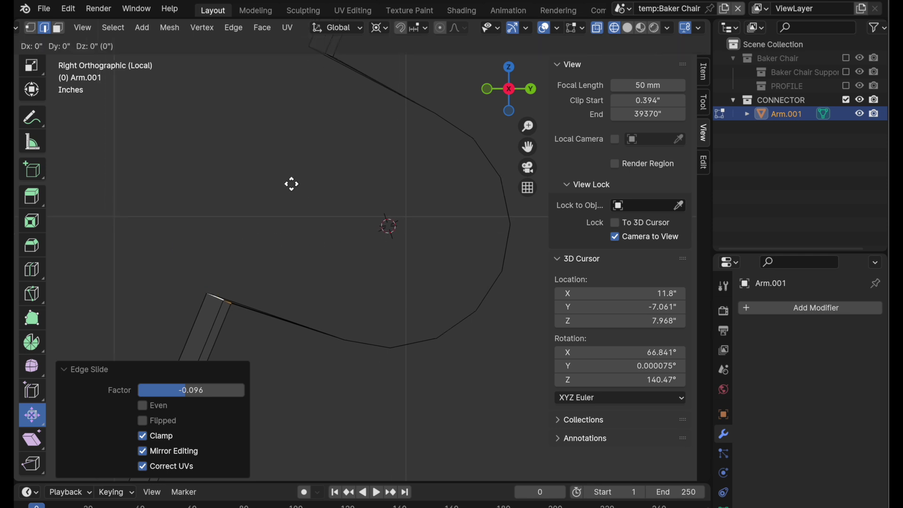
click(291, 188)
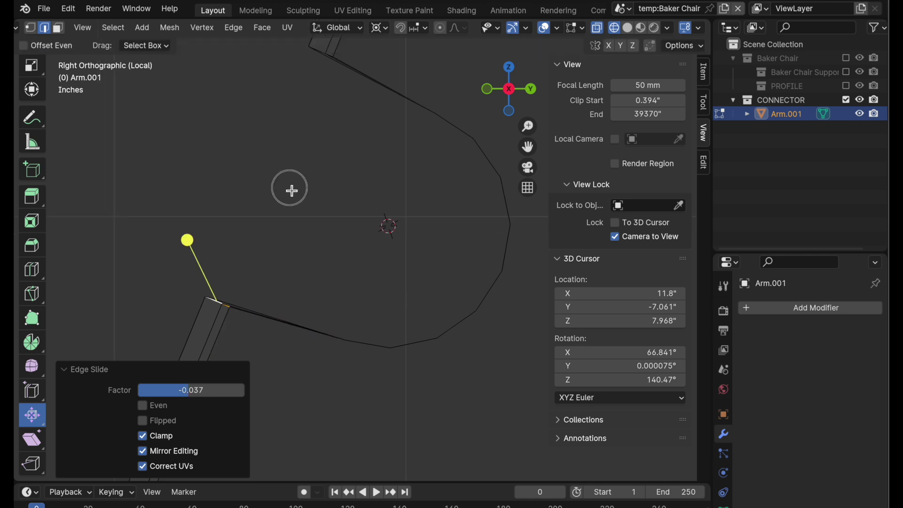
key(ctrl+z)
scroll(322, 214, down, 3)
shift+middle_drag(313, 265, 223, 343)
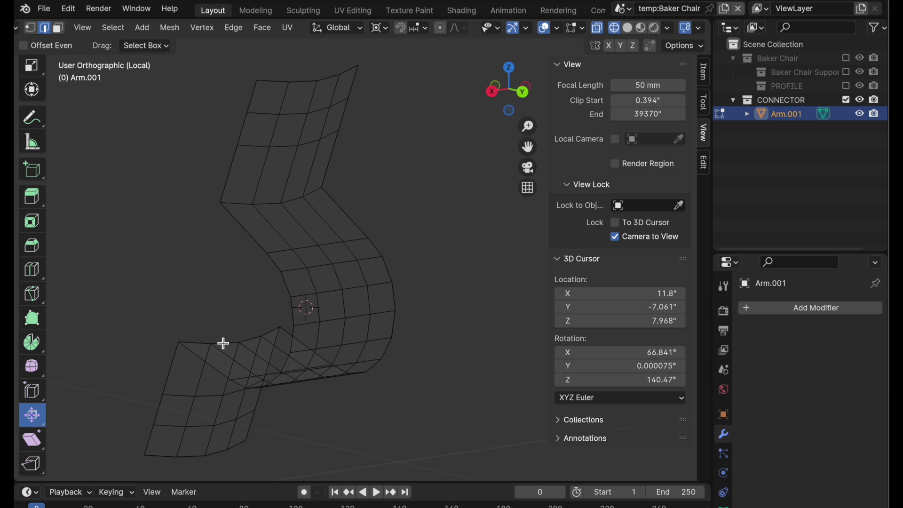
Assign the four corner vertices to a new vertex group named Corners.
click(30, 28)
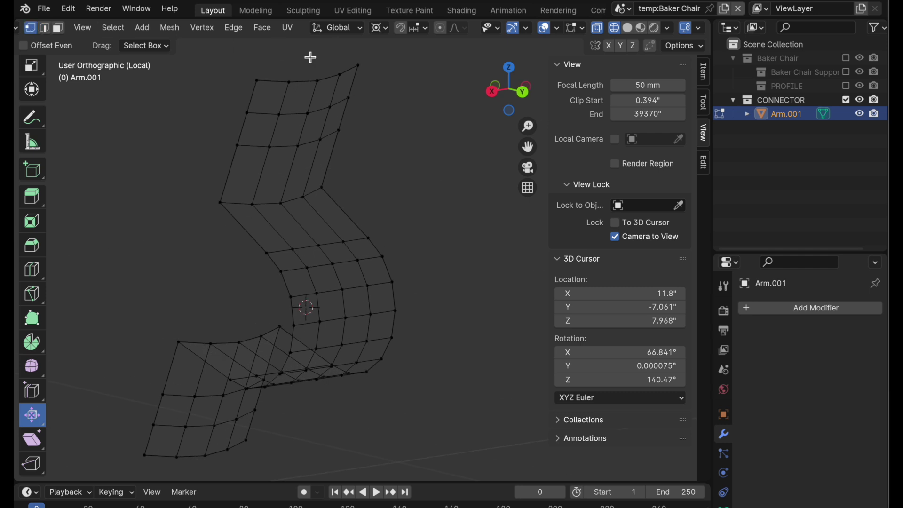
click(362, 66)
shift+click(257, 80)
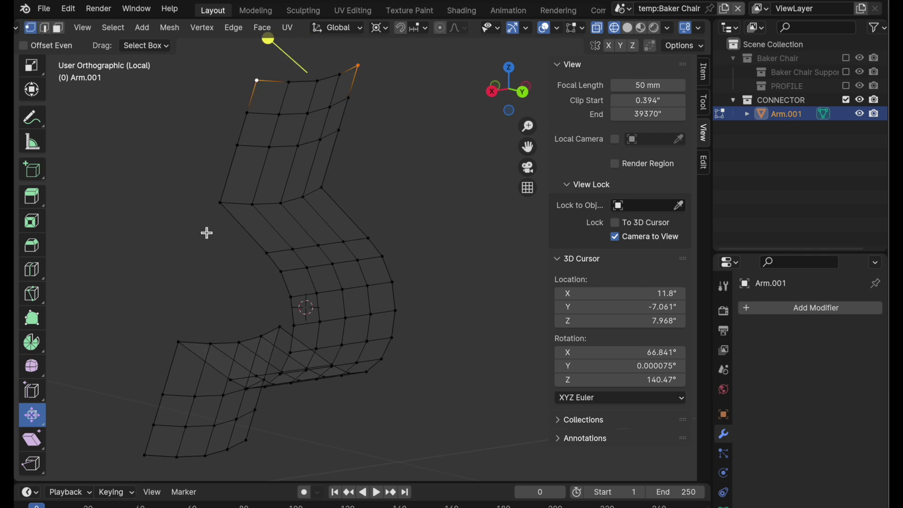
shift+click(144, 455)
shift+click(246, 440)
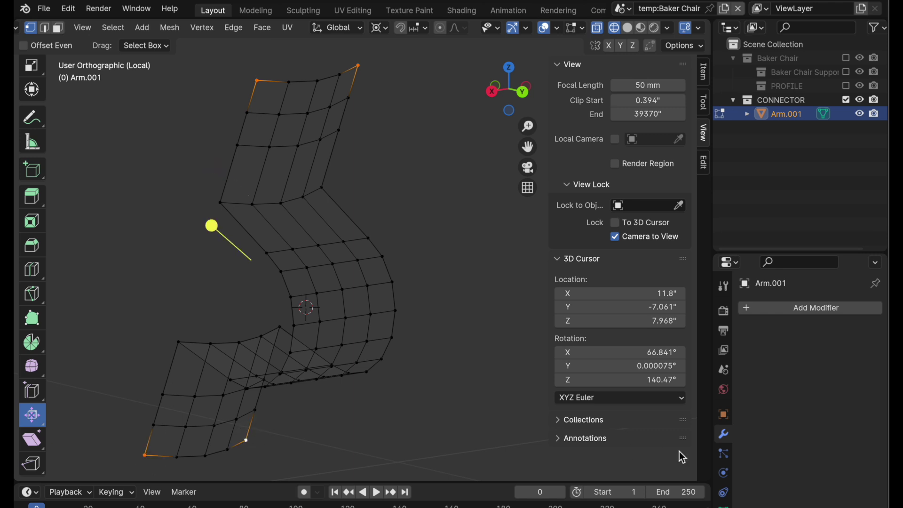
scroll(726, 474, down, 1)
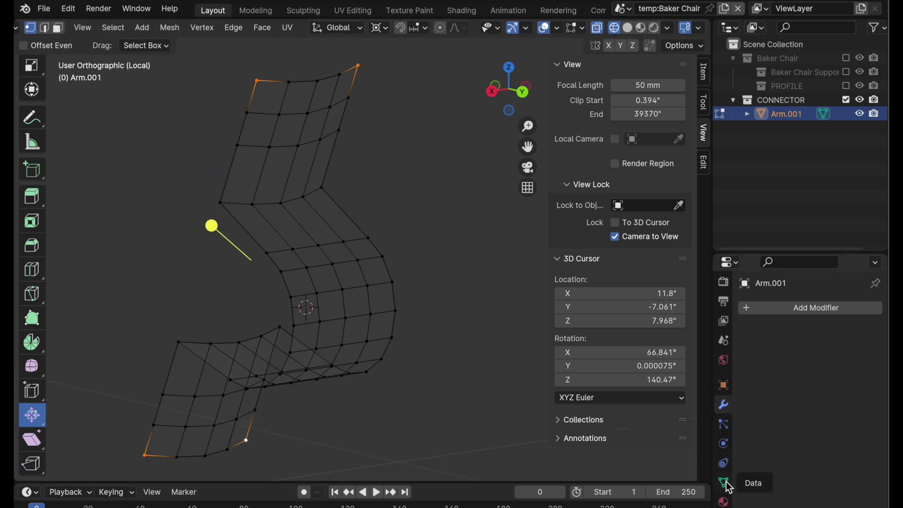
click(723, 482)
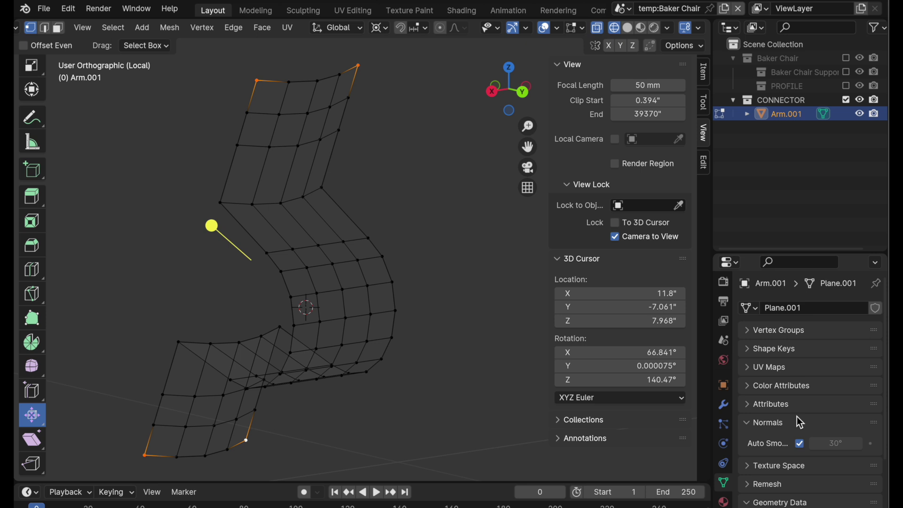
click(750, 332)
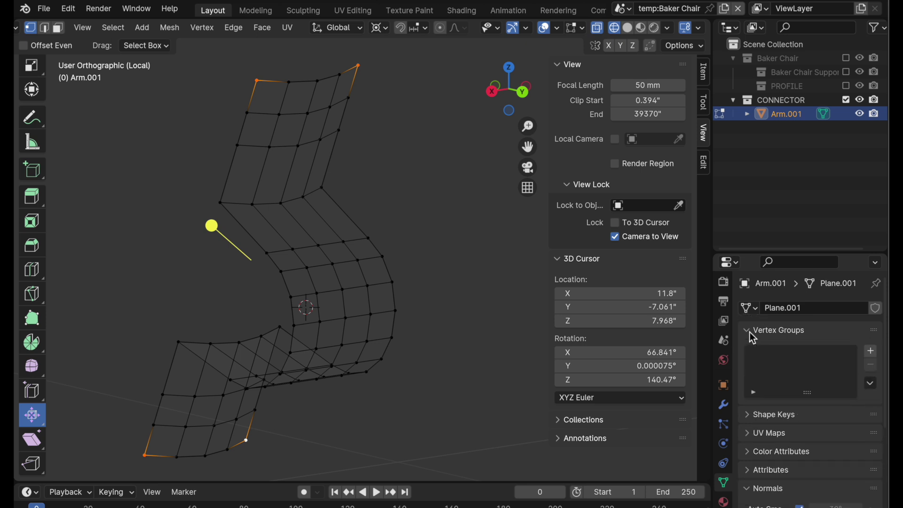
click(871, 351)
double_click(774, 355)
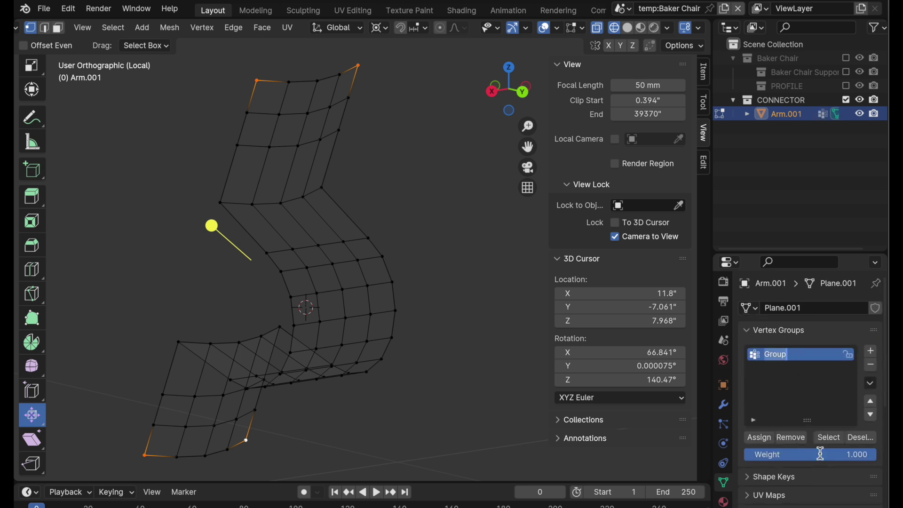
text(Corners)
key(Return)
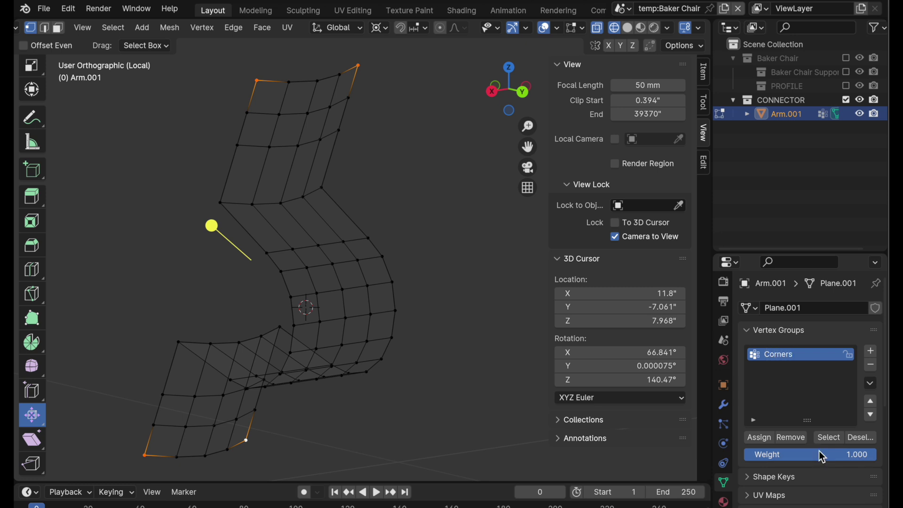
click(769, 437)
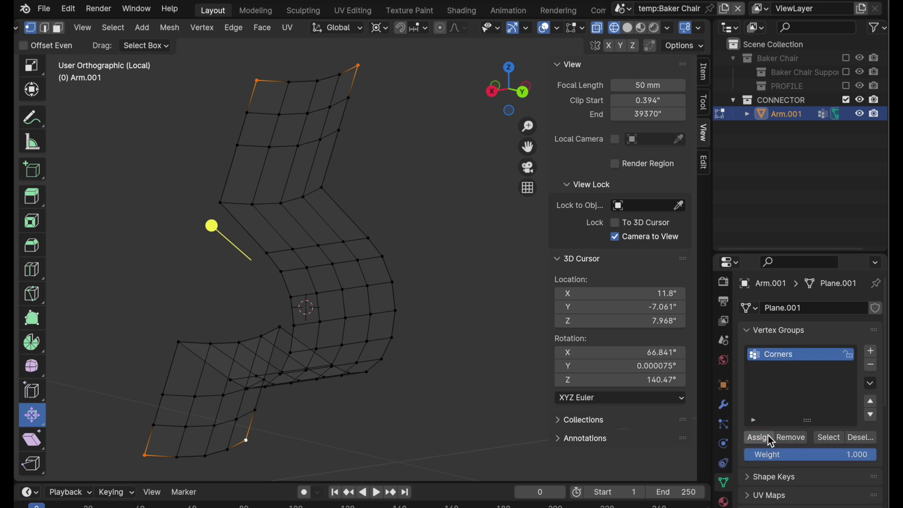
Assign the upper and lower bend edge loops to a new vertex group named Bevel 1.
click(44, 27)
alt+click(275, 209)
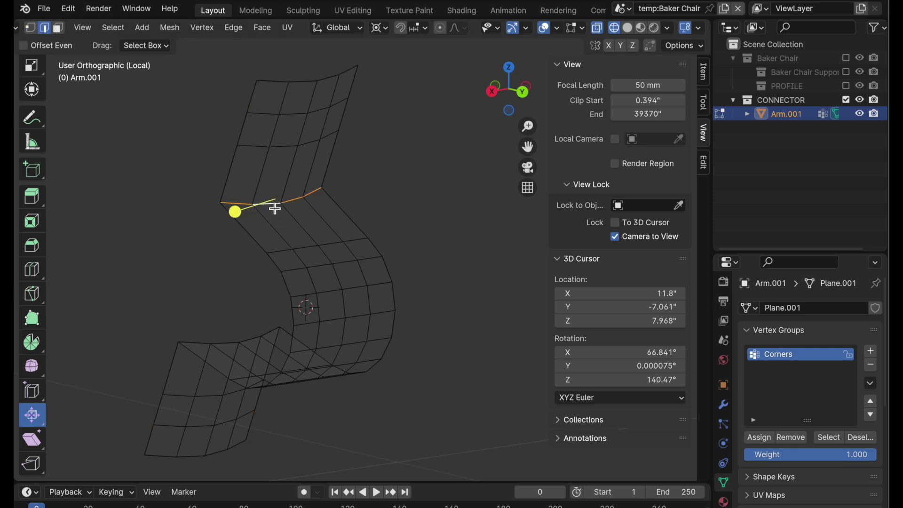
alt+shift+click(226, 346)
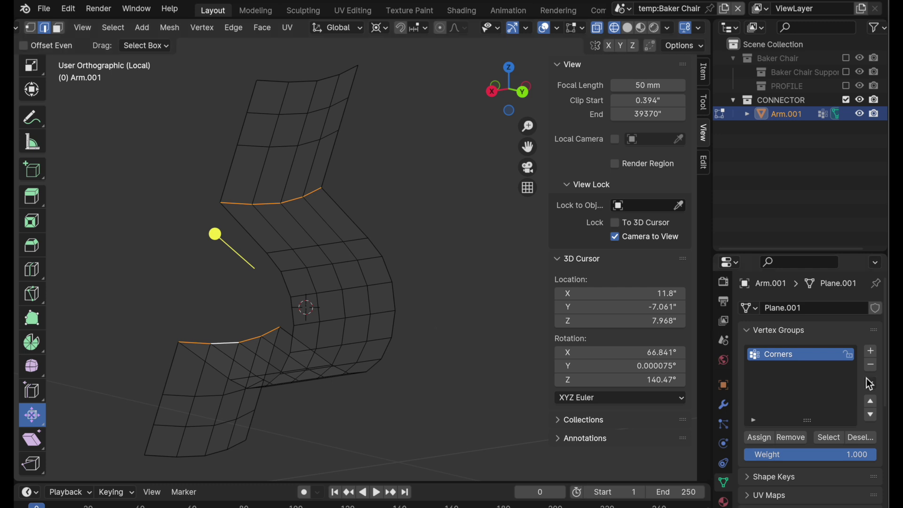
click(870, 352)
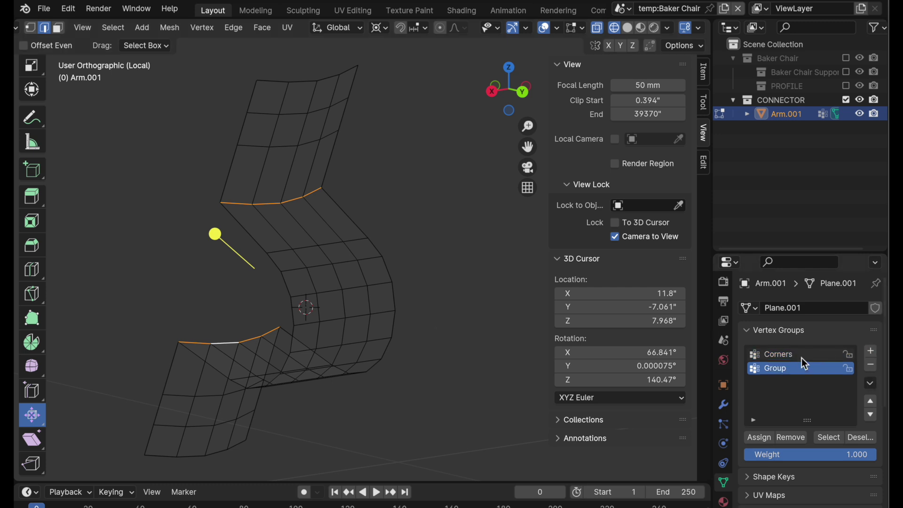
double_click(778, 374)
text(Bevel 1)
key(Return)
click(763, 436)
key(alt+a)
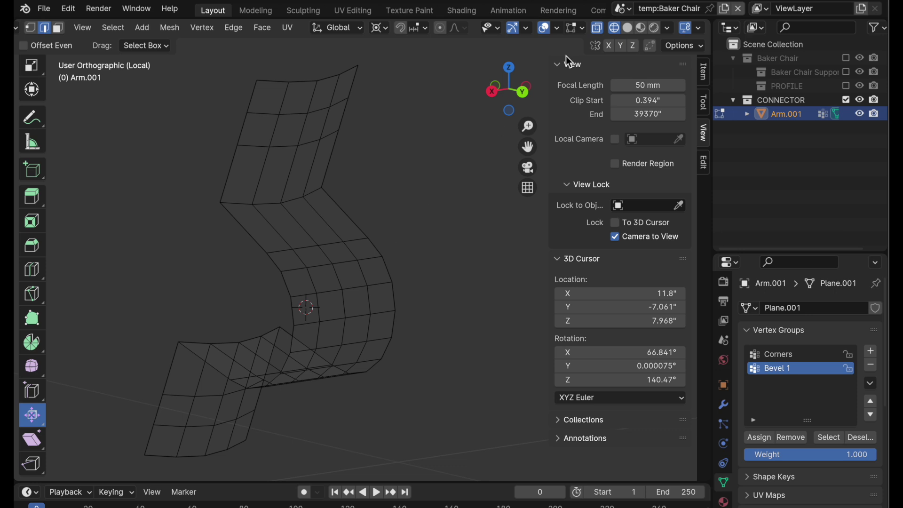
Show the Face Orientation overlay in solid shading and recalculate all normals outside.
click(628, 28)
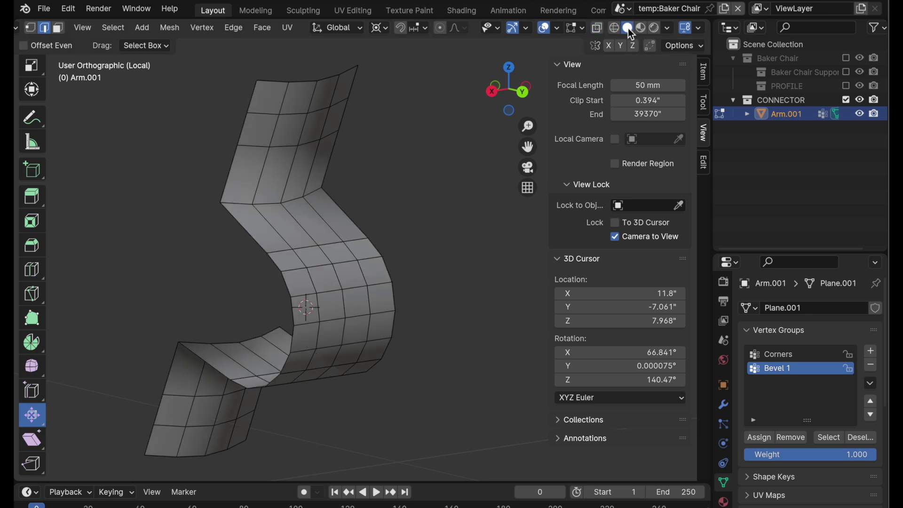
click(556, 28)
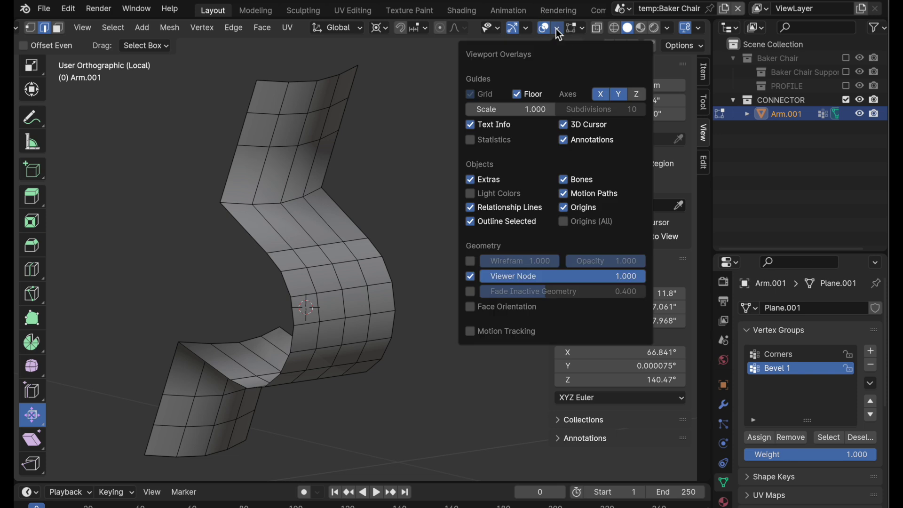
click(492, 308)
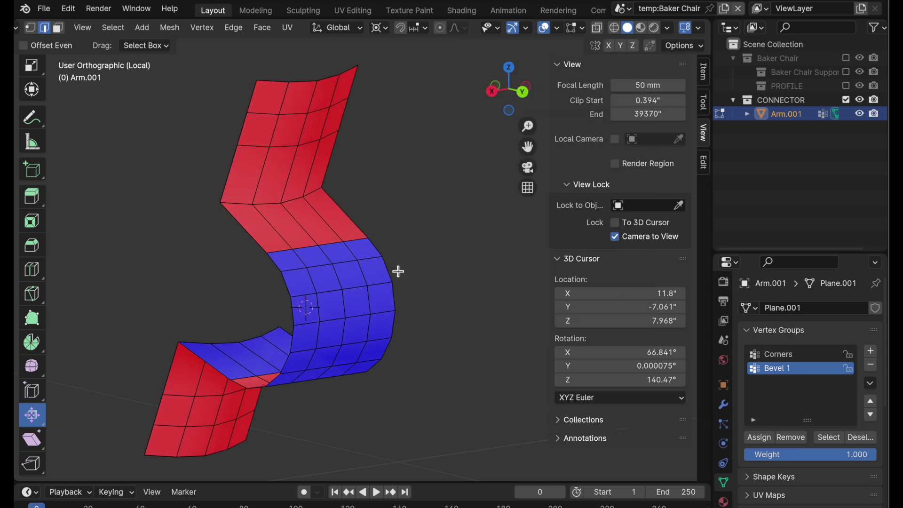
key(a)
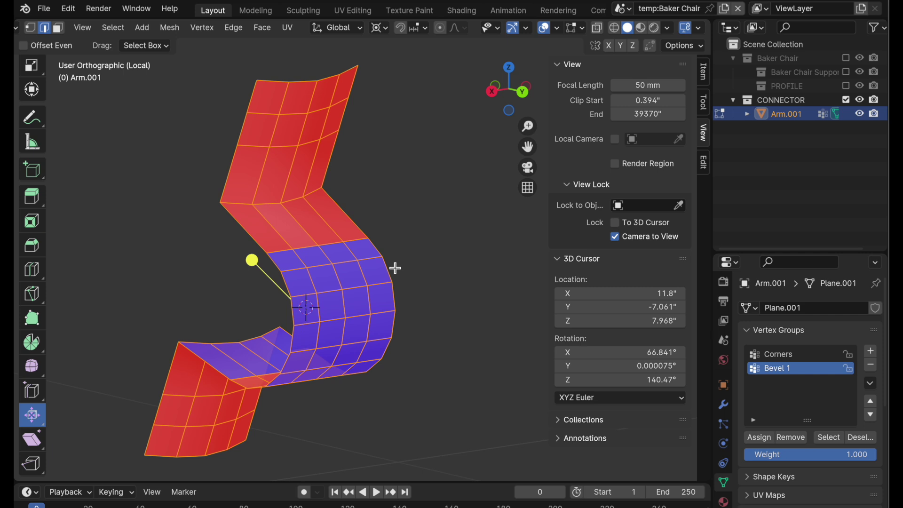
click(172, 28)
mouse_move(238, 263)
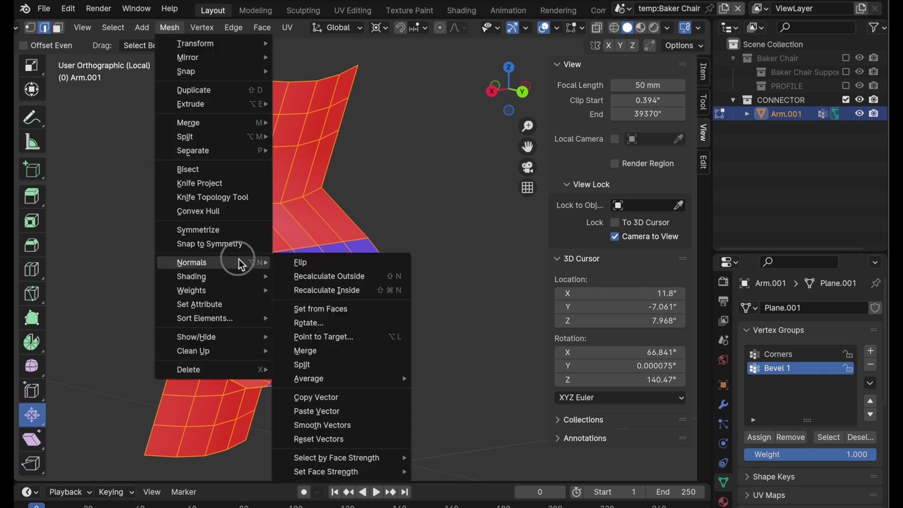
click(321, 278)
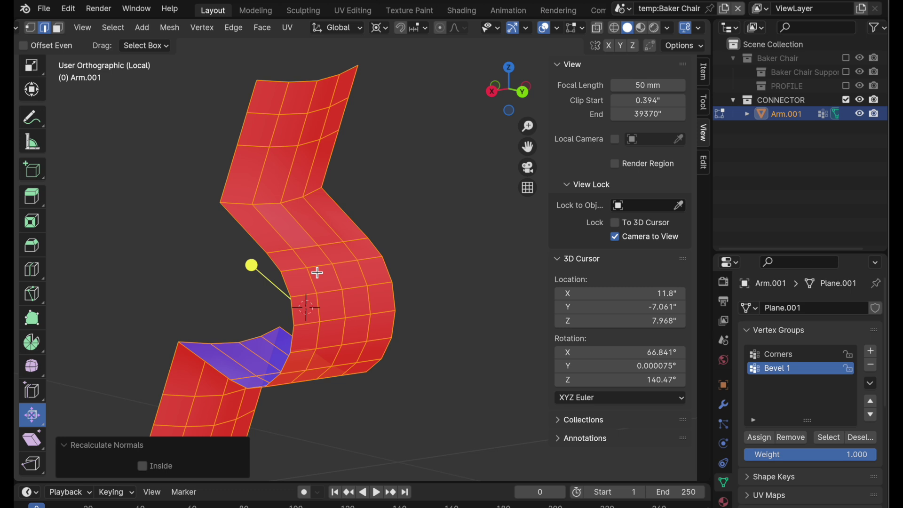
Flip the mesh normals and turn the Face Orientation overlay back off.
click(170, 28)
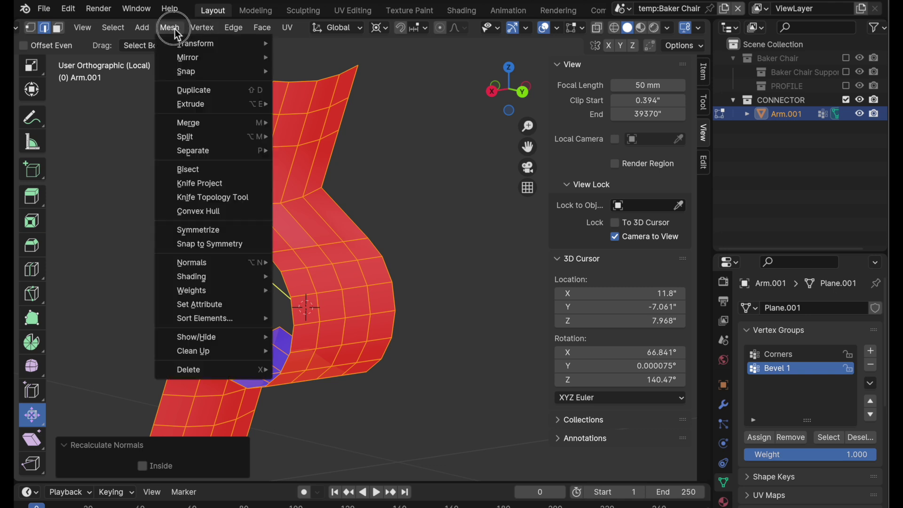
mouse_move(216, 265)
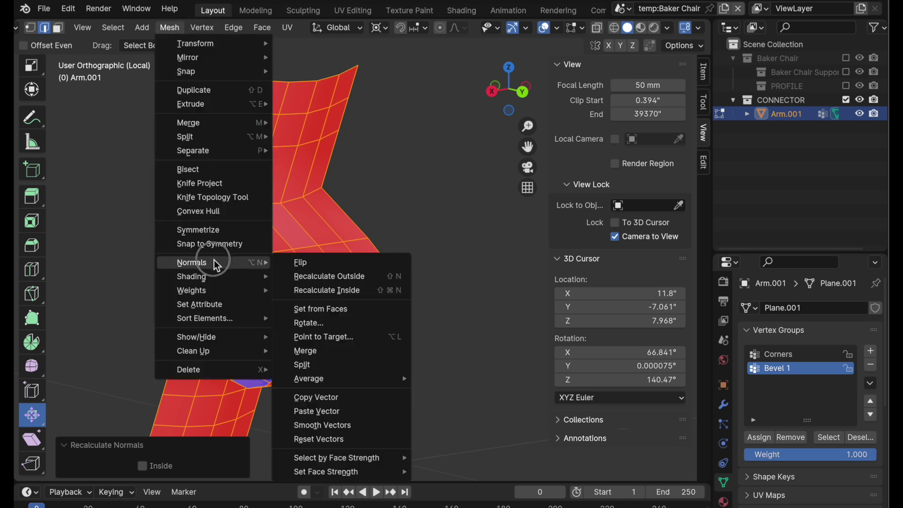
click(294, 263)
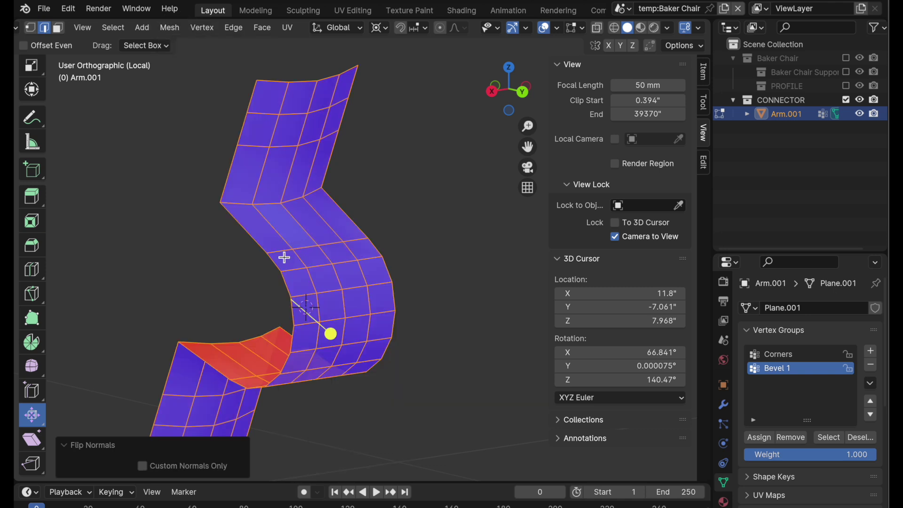
click(558, 27)
click(495, 305)
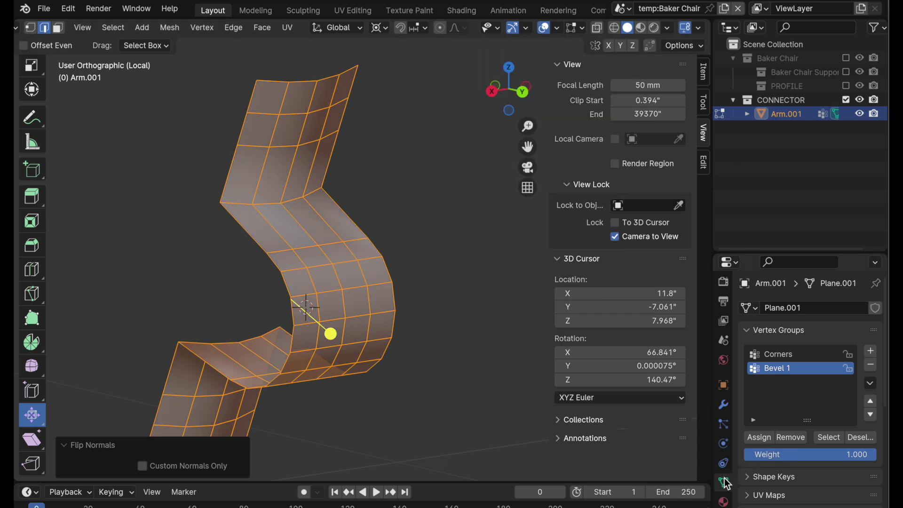
Clear Arm.001's custom split normals data, then toggle to Object Mode and back to Edit Mode.
scroll(758, 482, down, 10)
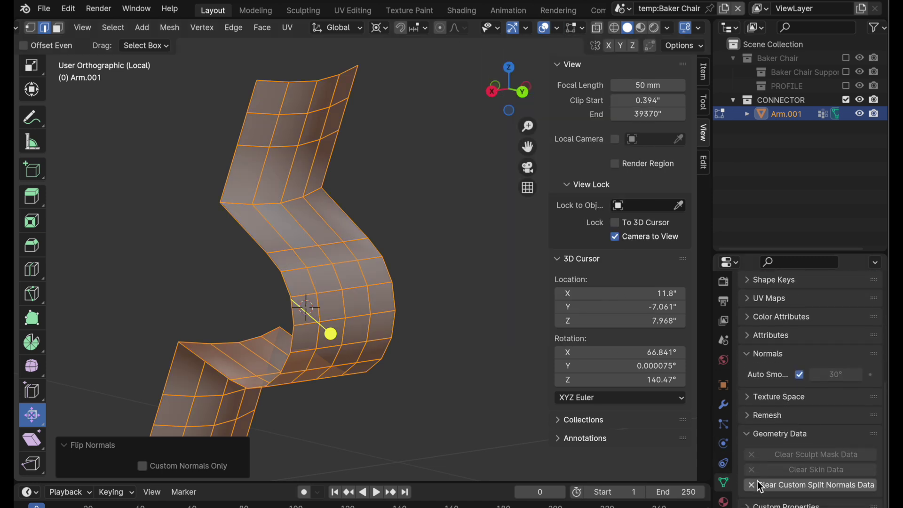
click(784, 486)
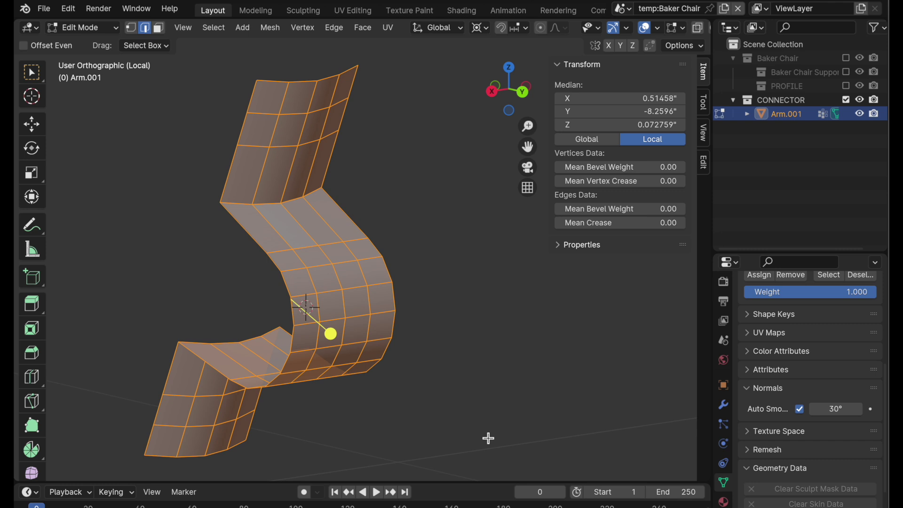
key(Tab)
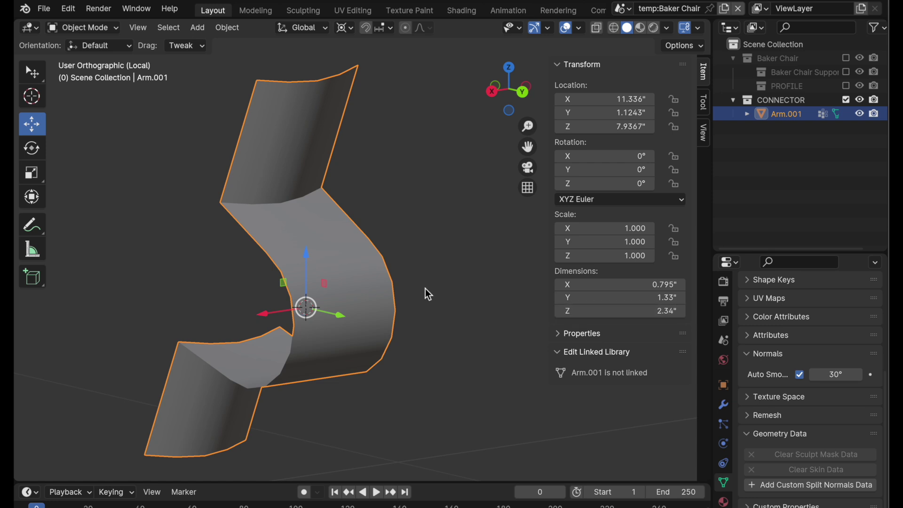
key(Tab)
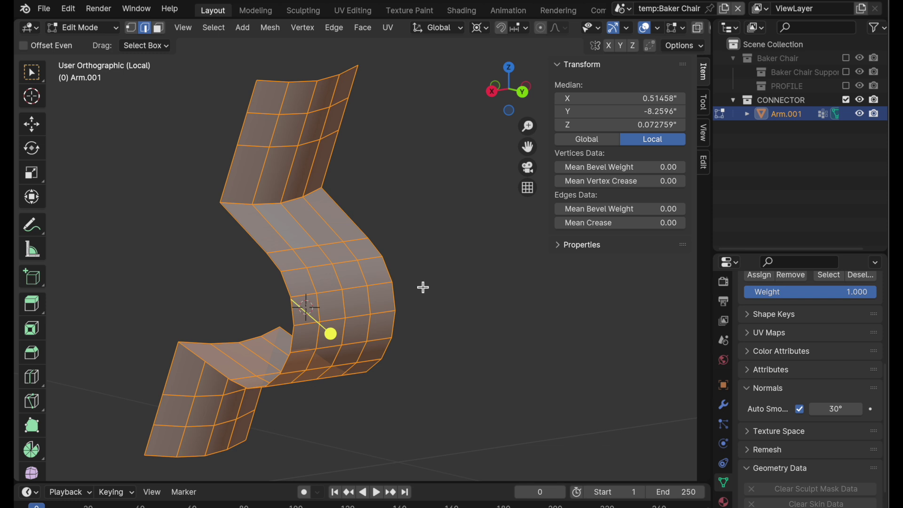
Add a Bevel modifier to Arm.001, limited to the Bevel vertex group.
click(724, 406)
click(804, 310)
mouse_move(803, 310)
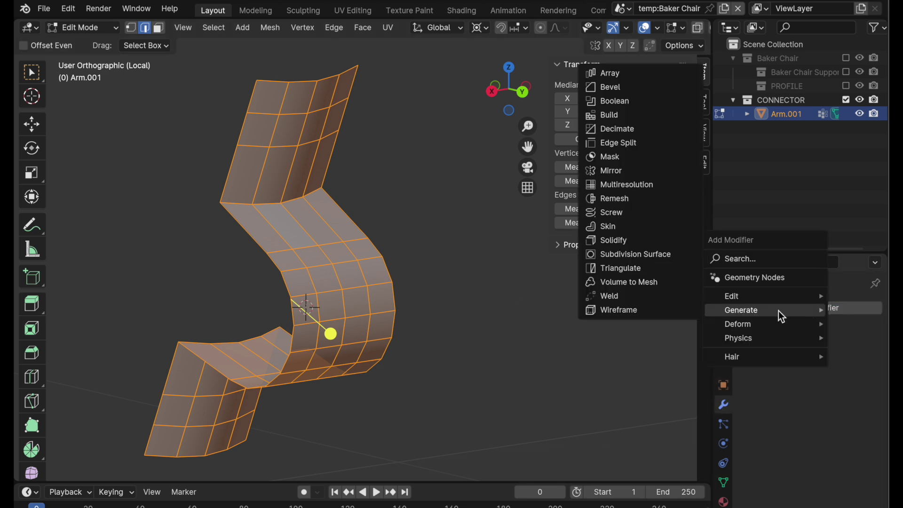
click(635, 89)
click(817, 331)
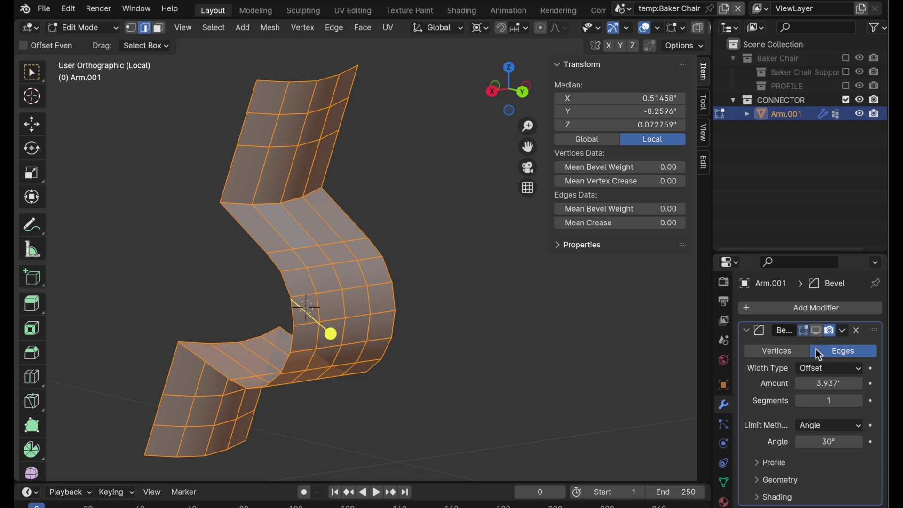
click(809, 426)
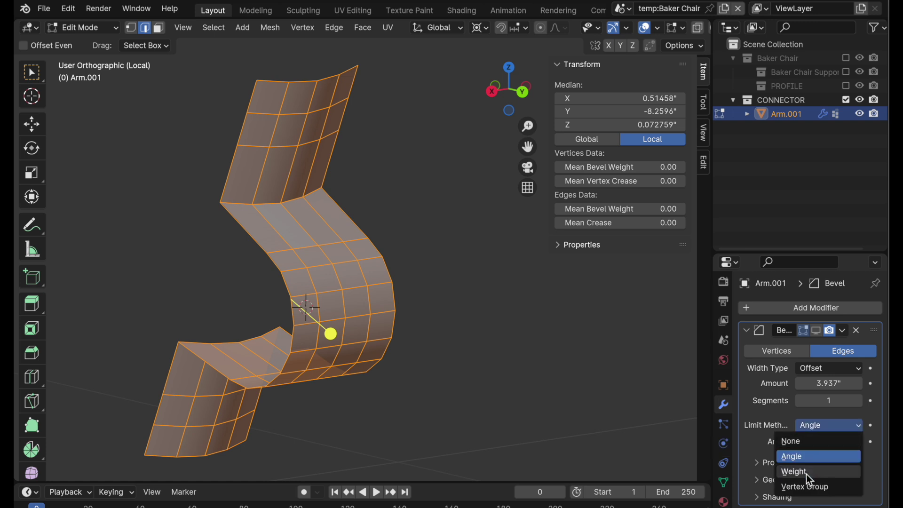
click(810, 489)
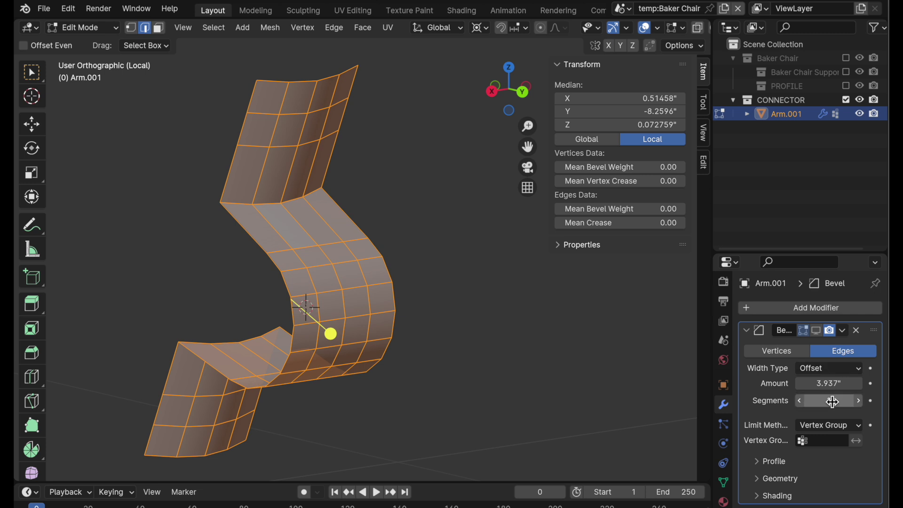
click(807, 440)
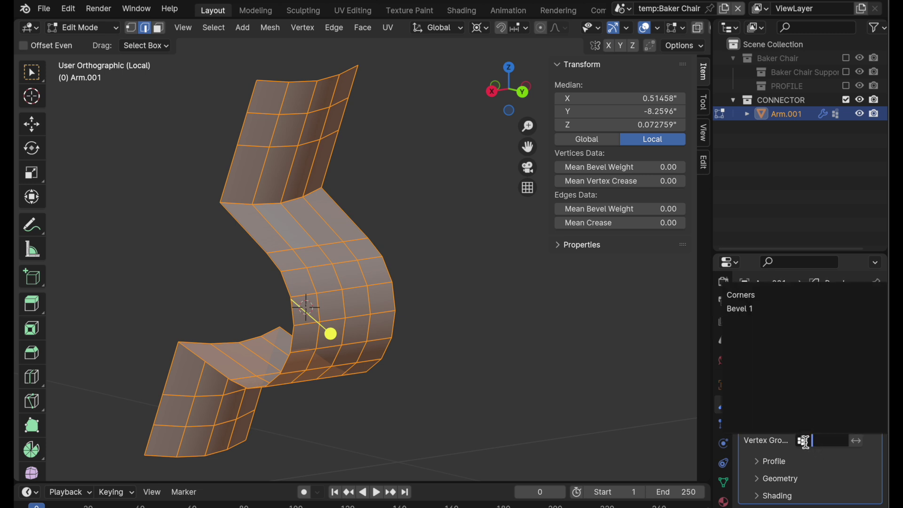
click(751, 309)
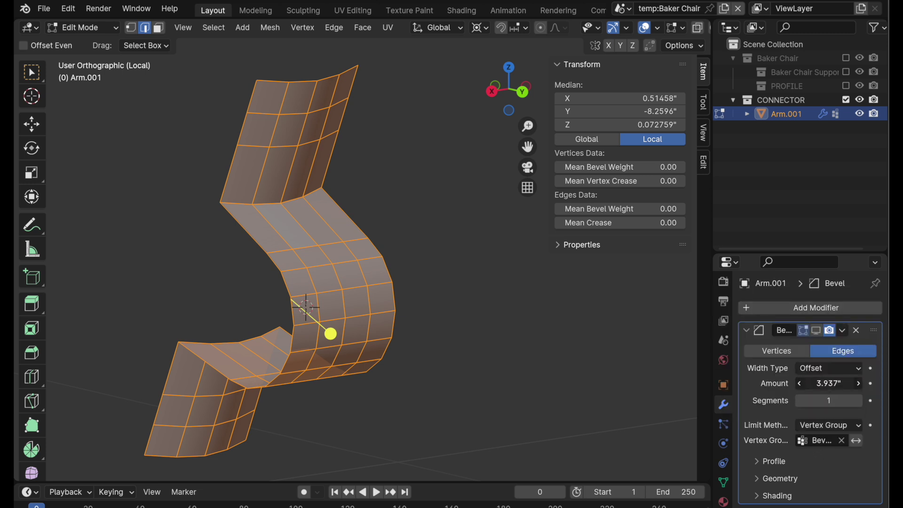
Set the bevel to a 0.1-inch amount with 3 segments, show it in edit mode, and enable X-ray.
click(837, 384)
text(.1)
key(Return)
click(840, 405)
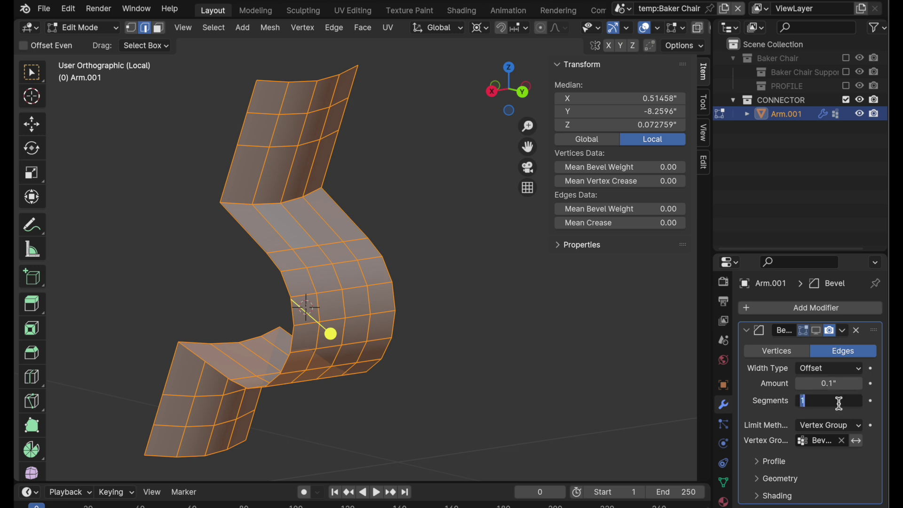
text(3)
key(Return)
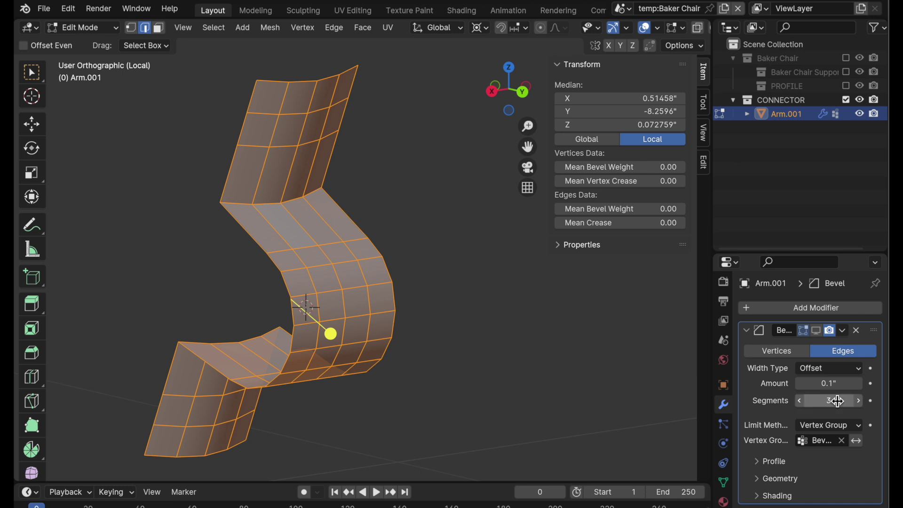
click(817, 330)
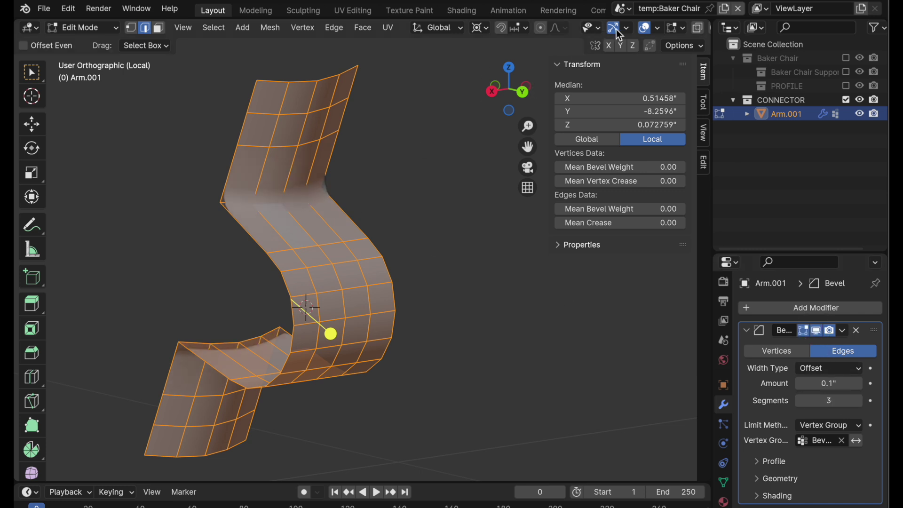
scroll(635, 29, down, 5)
click(597, 27)
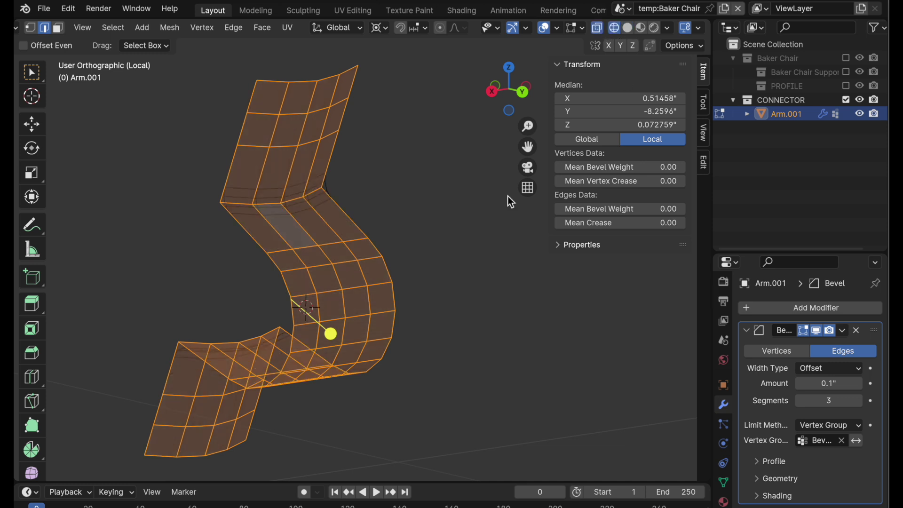
scroll(263, 202, up, 2)
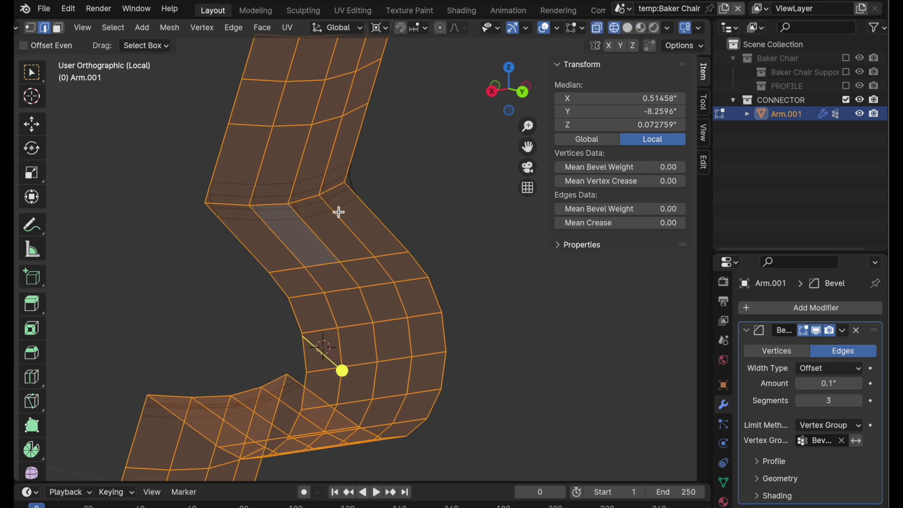
Revise the bevel amount, raise it to 4 segments, and deselect the mesh.
click(829, 384)
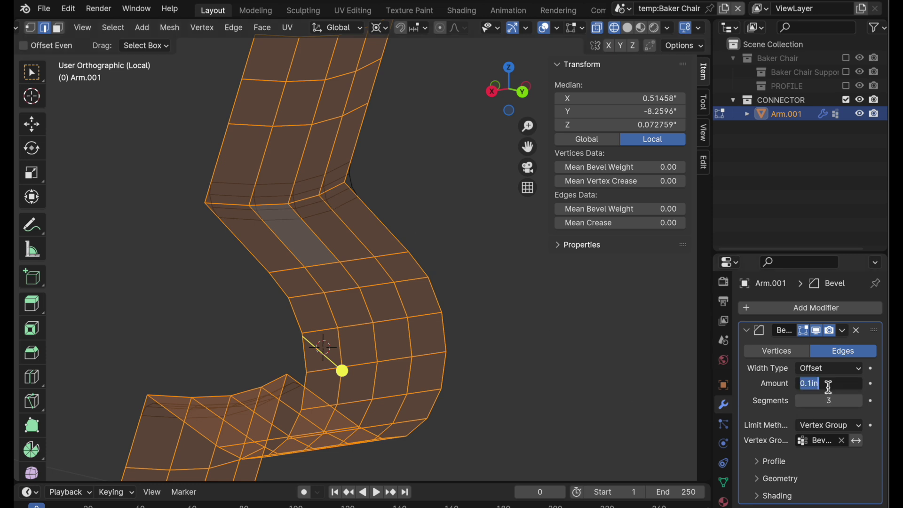
text(0.05)
key(Return)
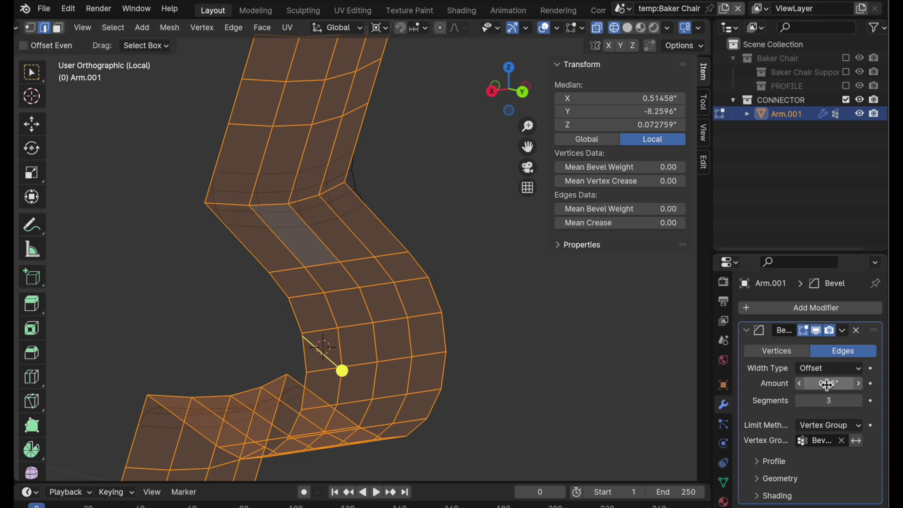
click(831, 403)
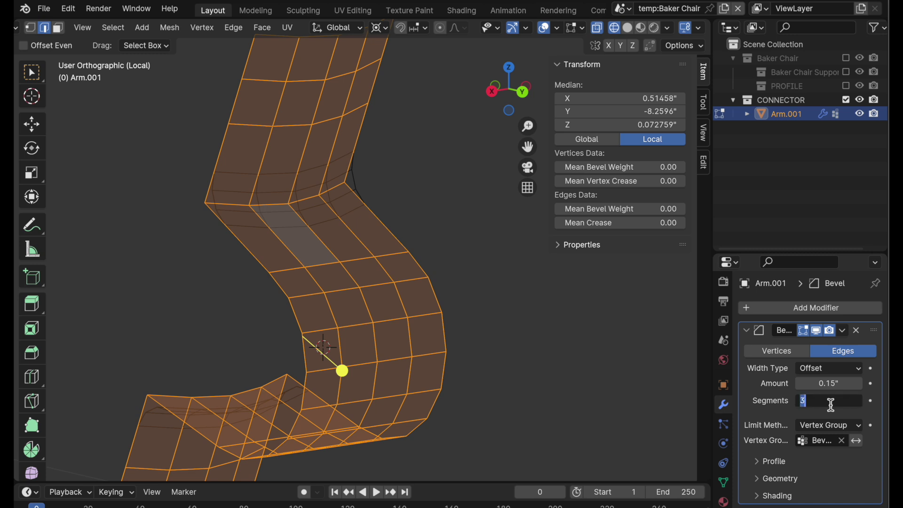
text(4)
key(Return)
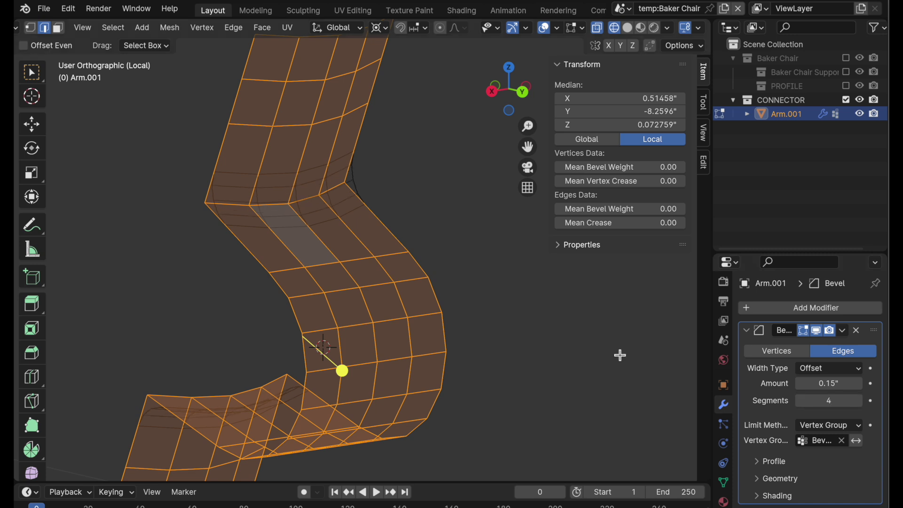
click(606, 351)
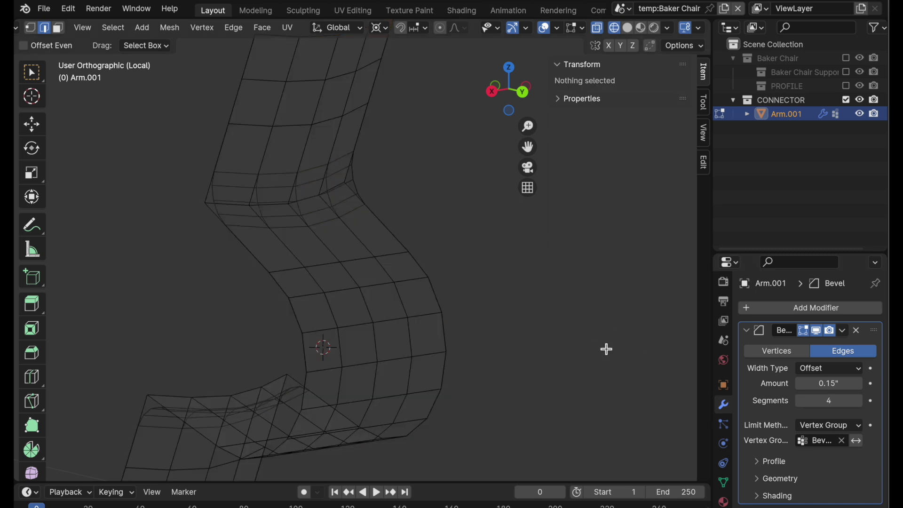
scroll(480, 262, down, 2)
scroll(476, 268, up, 5)
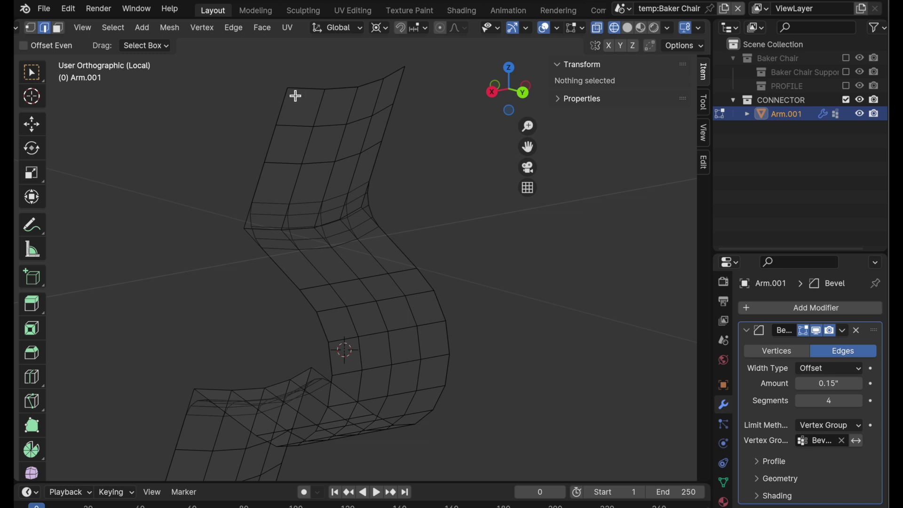
Add a second Bevel modifier set to affect vertices and enter an initial amount.
click(746, 330)
click(768, 308)
mouse_move(709, 306)
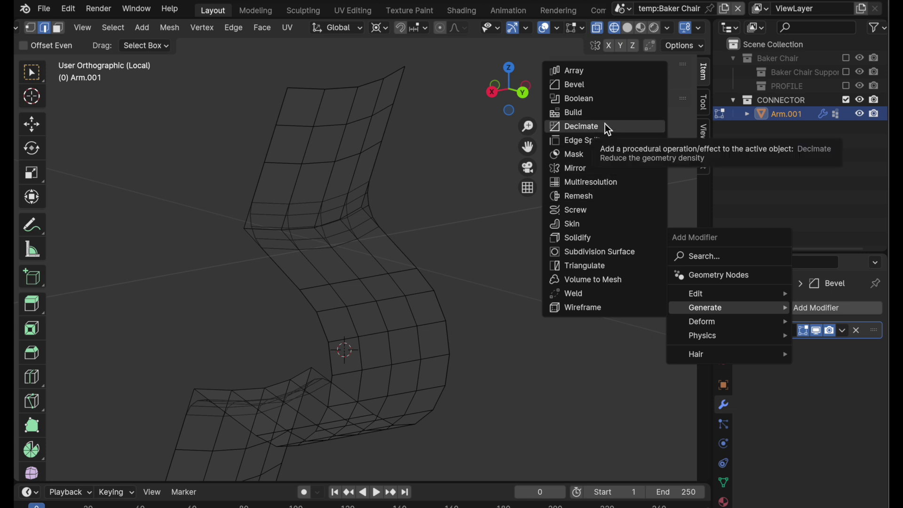
click(596, 84)
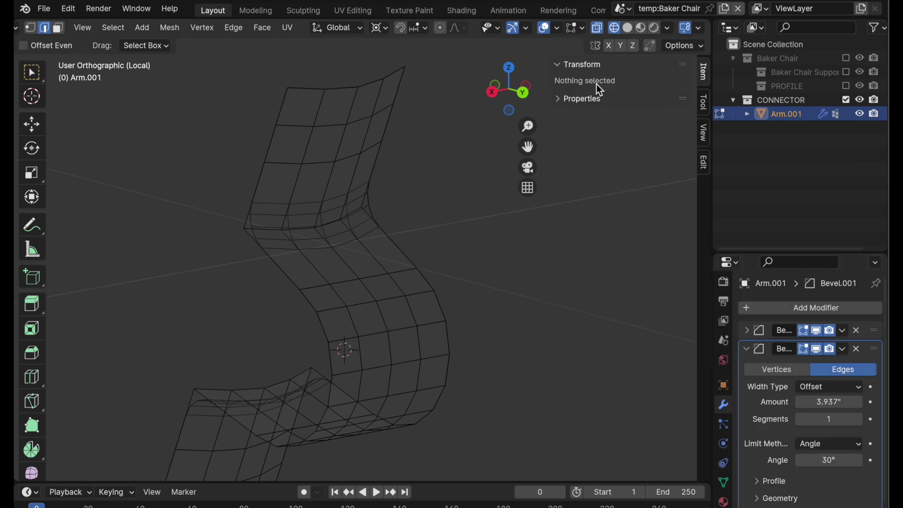
click(819, 354)
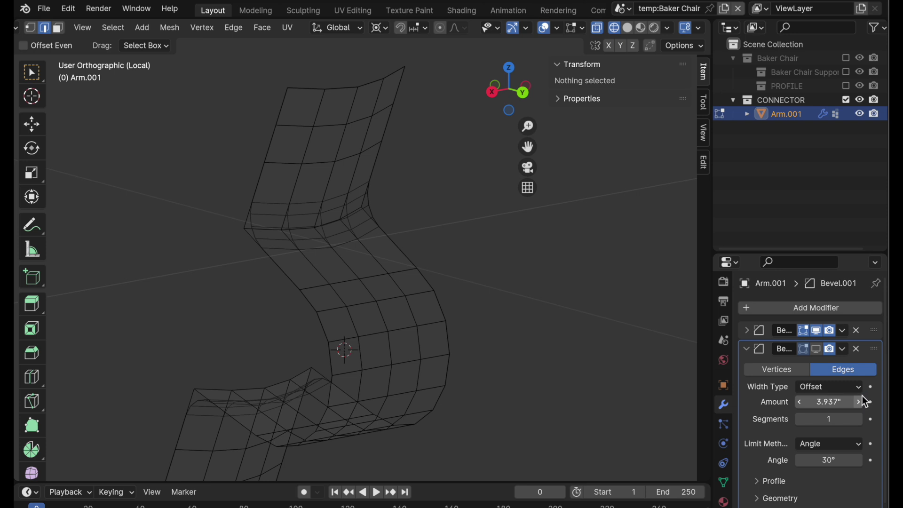
click(797, 372)
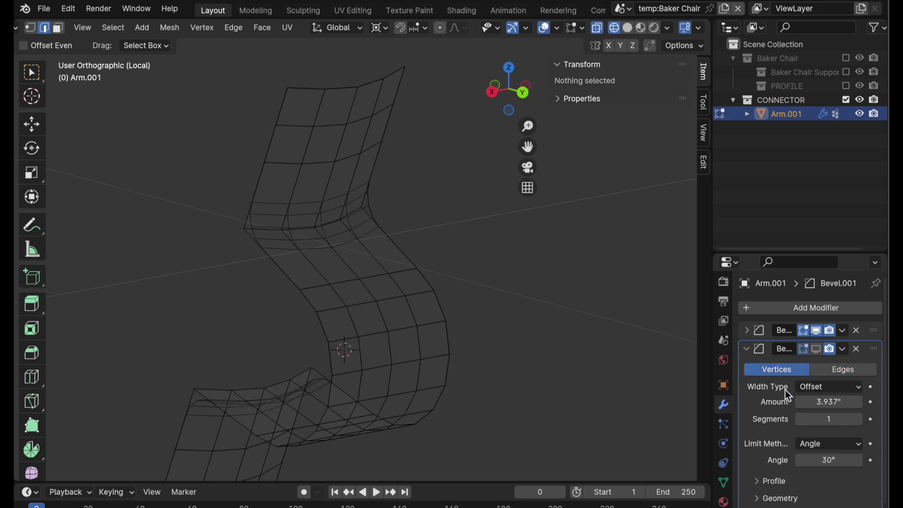
click(832, 403)
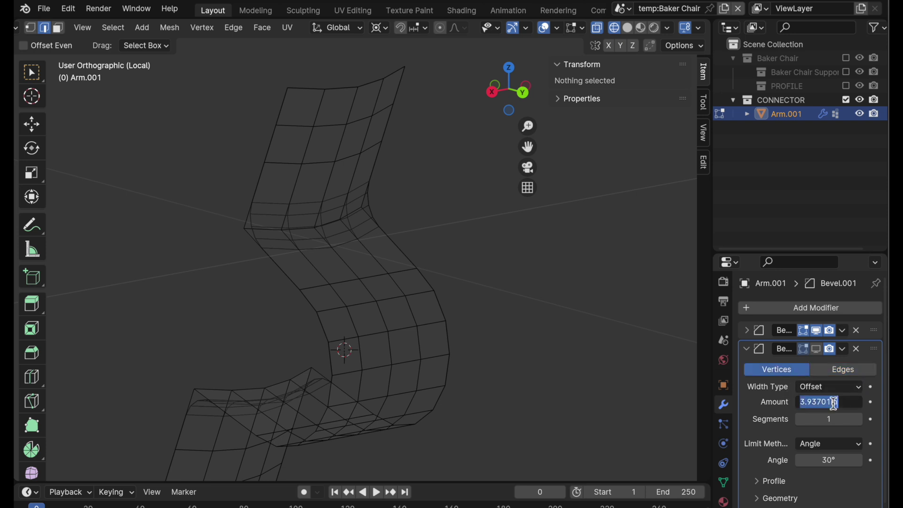
text(.02)
key(Return)
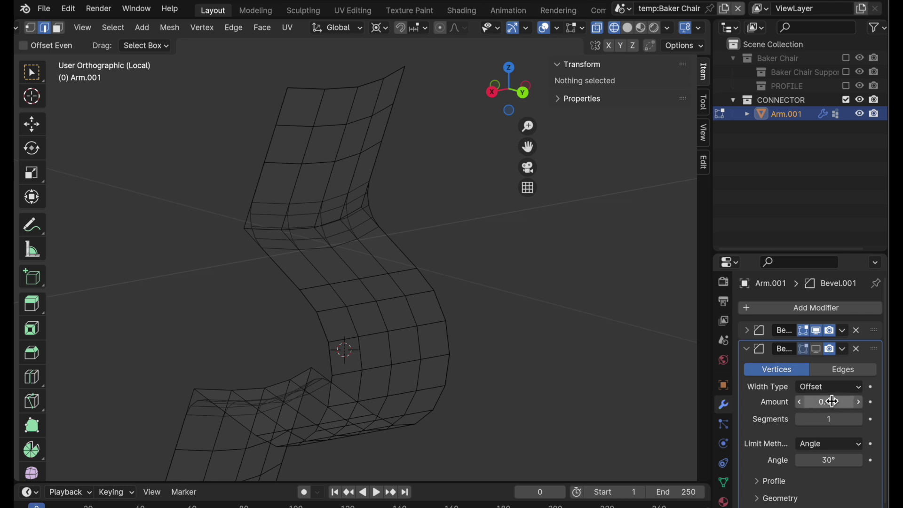
Limit Bevel.001 to the Corners vertex group with 3 segments and a 0.06-inch amount.
scroll(832, 401, down, 1)
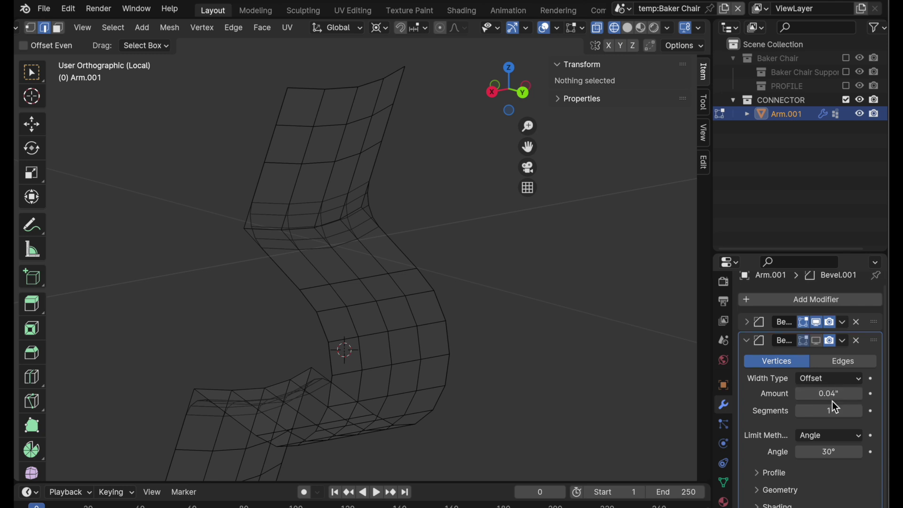
click(824, 434)
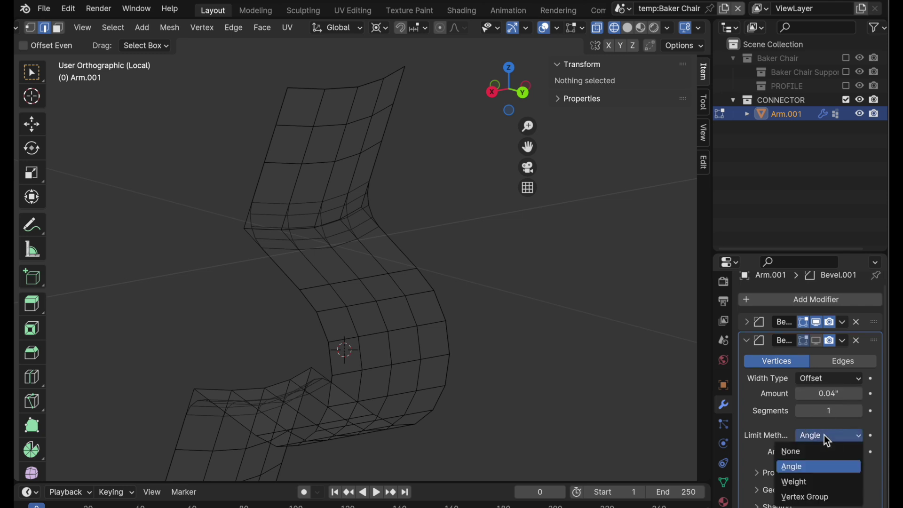
click(813, 498)
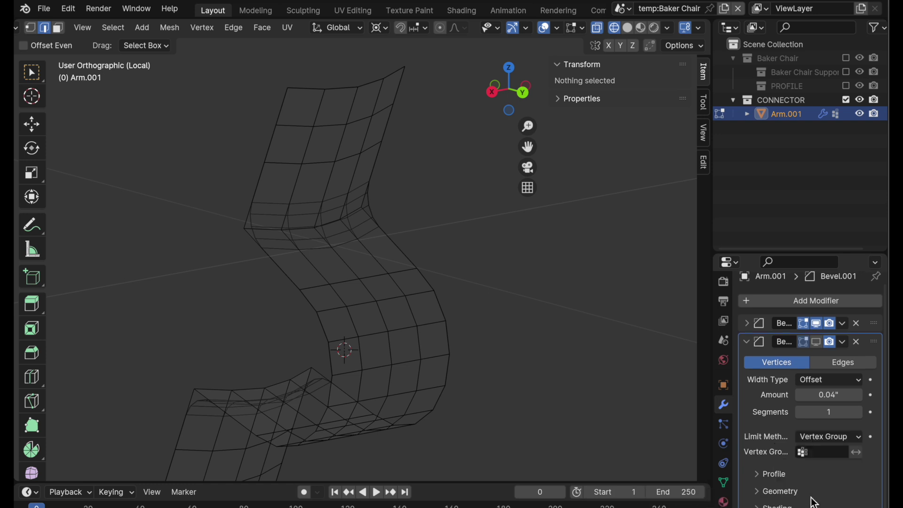
click(805, 456)
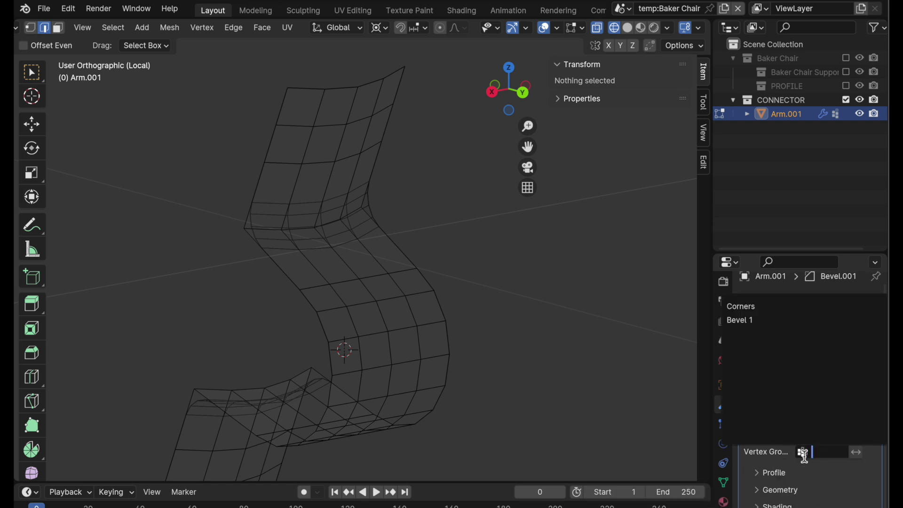
click(755, 307)
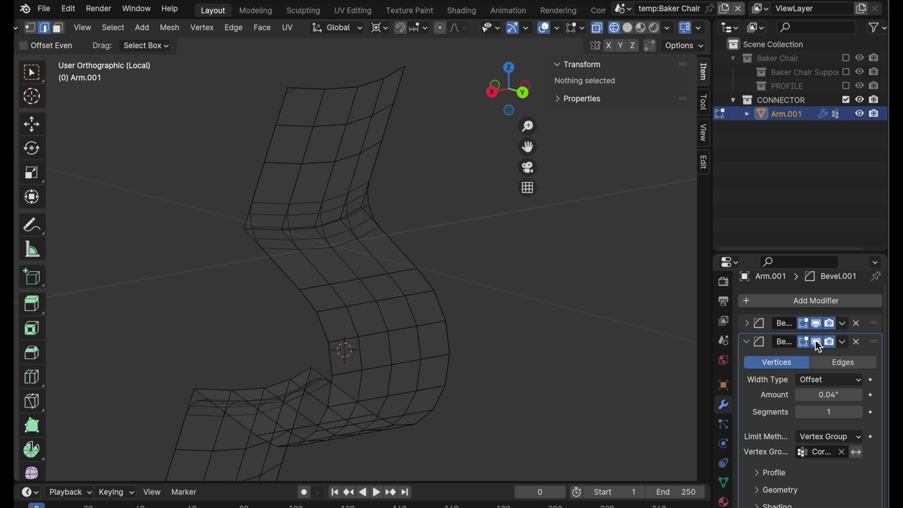
middle_drag(375, 99, 374, 106)
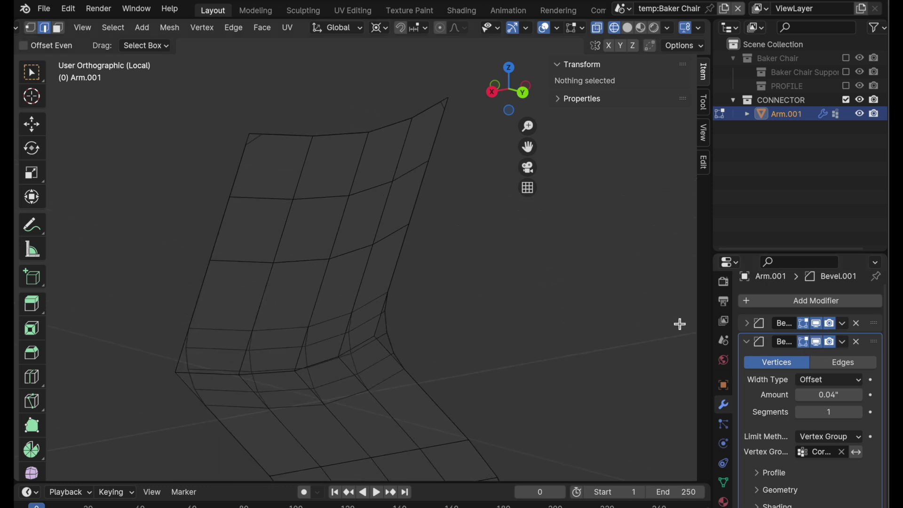
click(834, 414)
text(3)
key(Return)
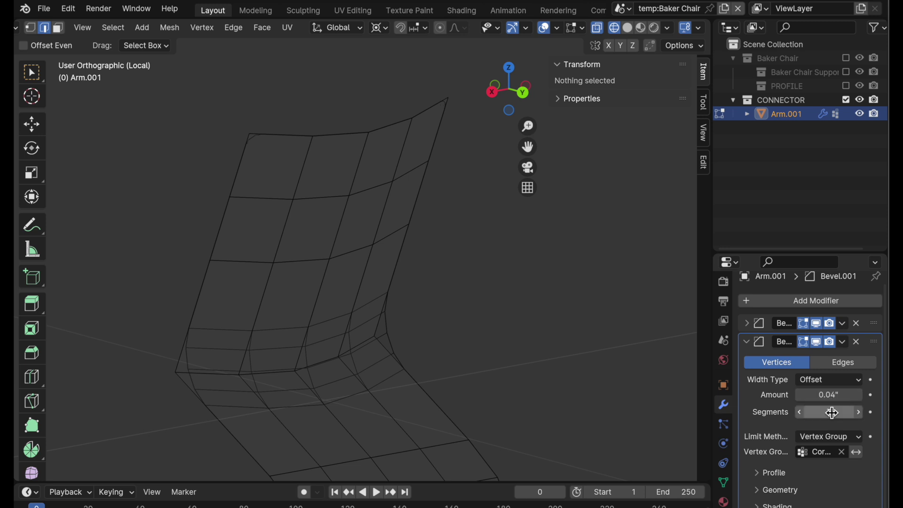
click(836, 398)
text(.02)
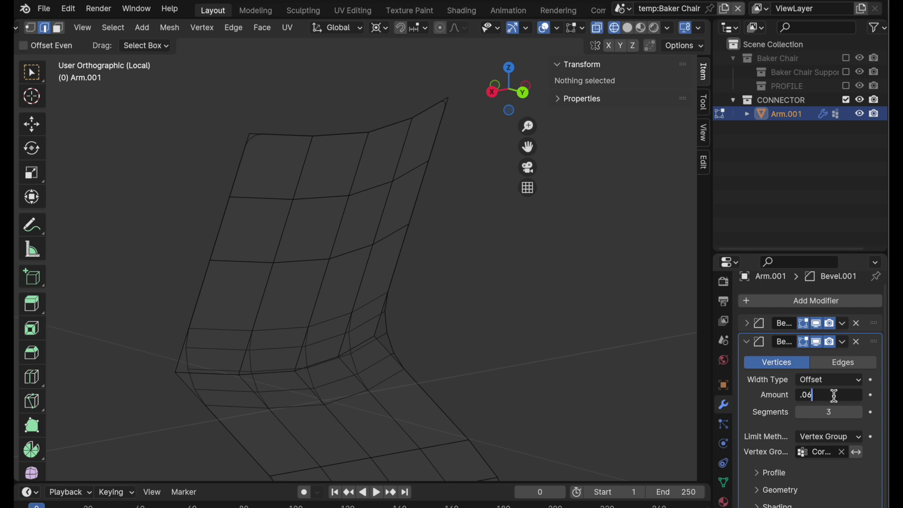
key(Return)
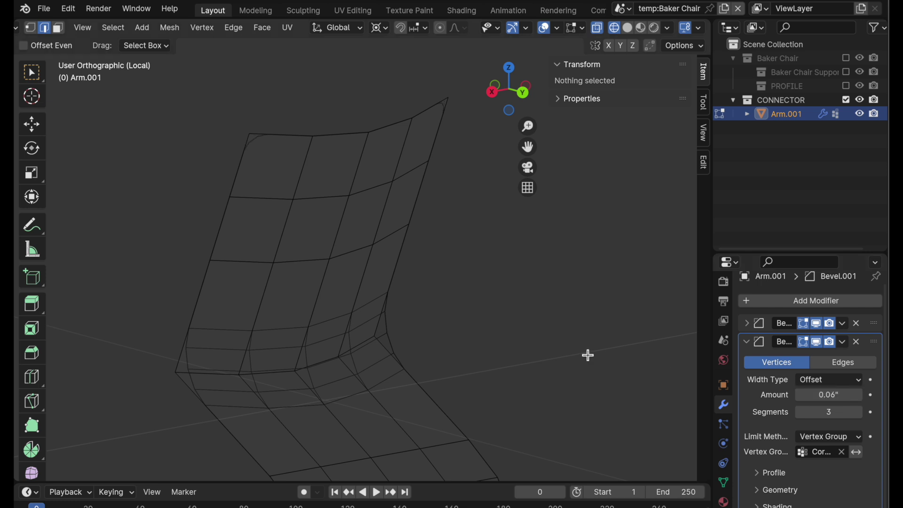
middle_drag(572, 340, 467, 270)
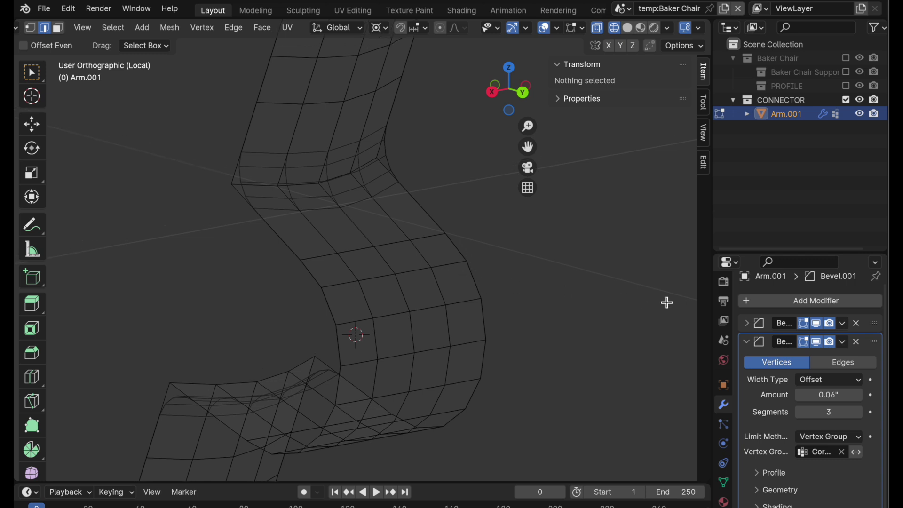
Collapse the second bevel and add a Subdivision Surface modifier after it.
click(746, 342)
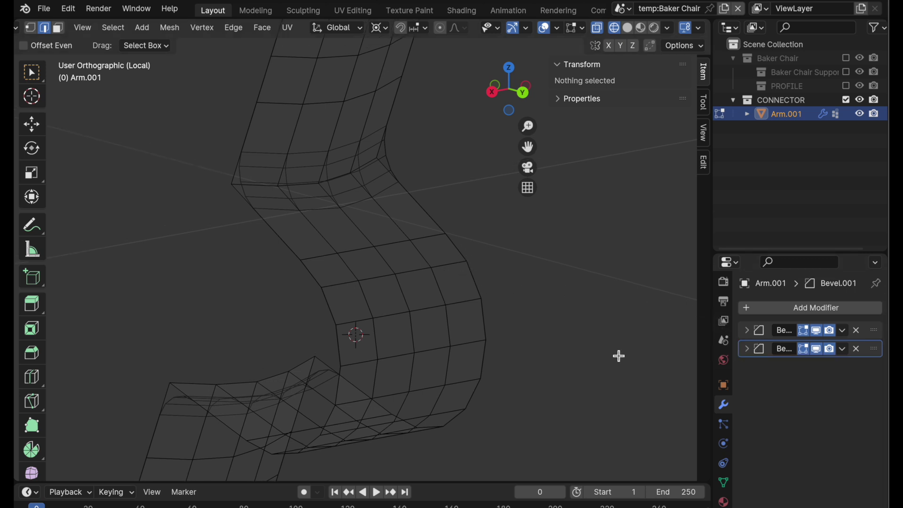
click(750, 308)
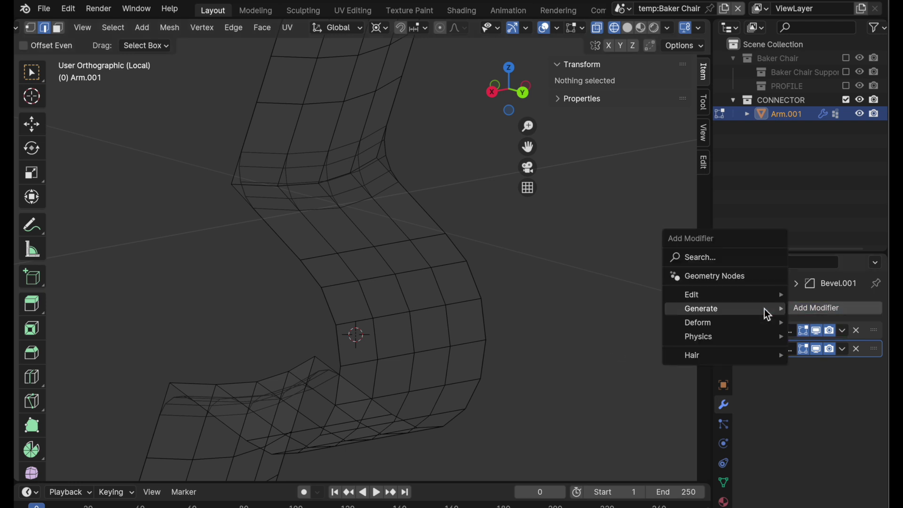
mouse_move(761, 315)
click(622, 256)
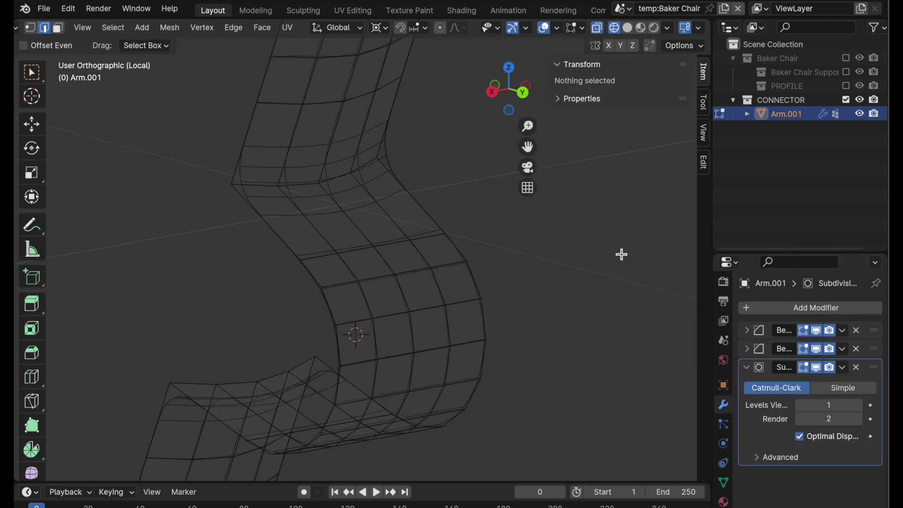
Inspect the smoothed mesh in solid shading, then in wireframe with Optimal Display off.
click(628, 29)
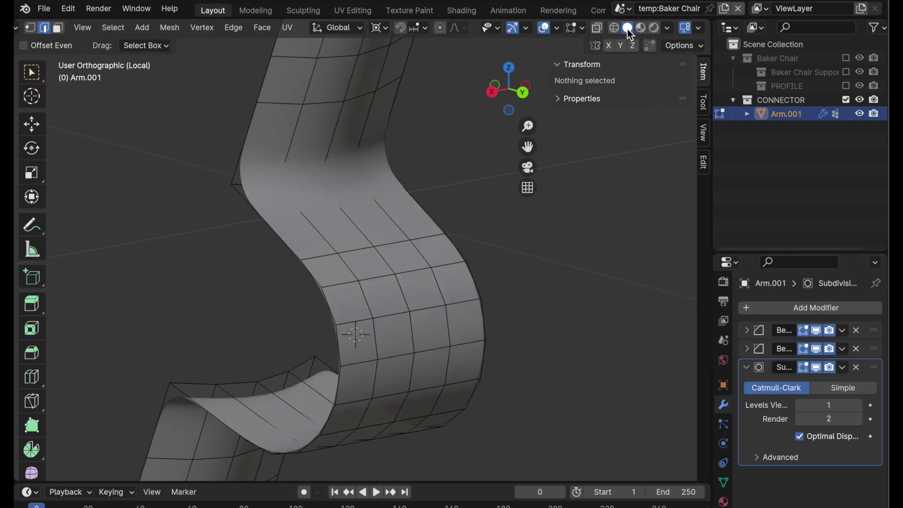
mouse_move(518, 328)
middle_down()
mouse_move(536, 334)
mouse_move(463, 320)
mouse_move(449, 301)
middle_up()
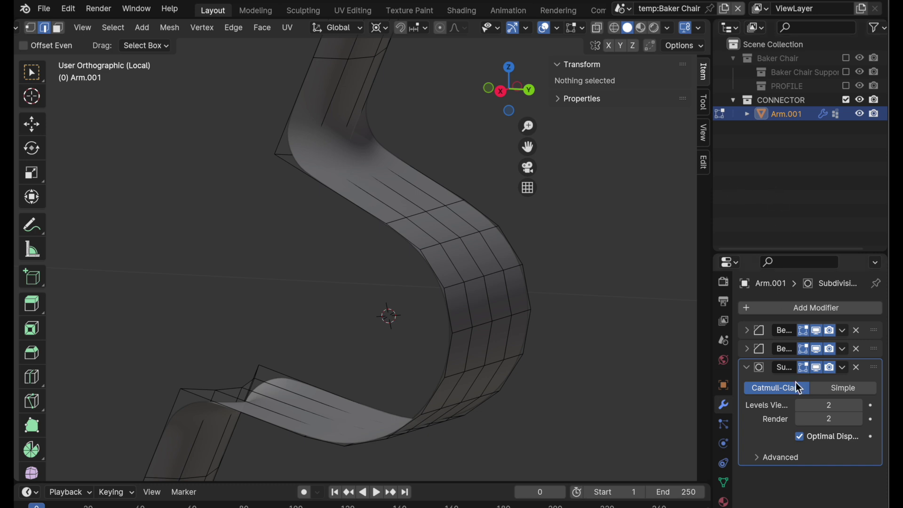
click(614, 28)
middle_drag(581, 183, 588, 206)
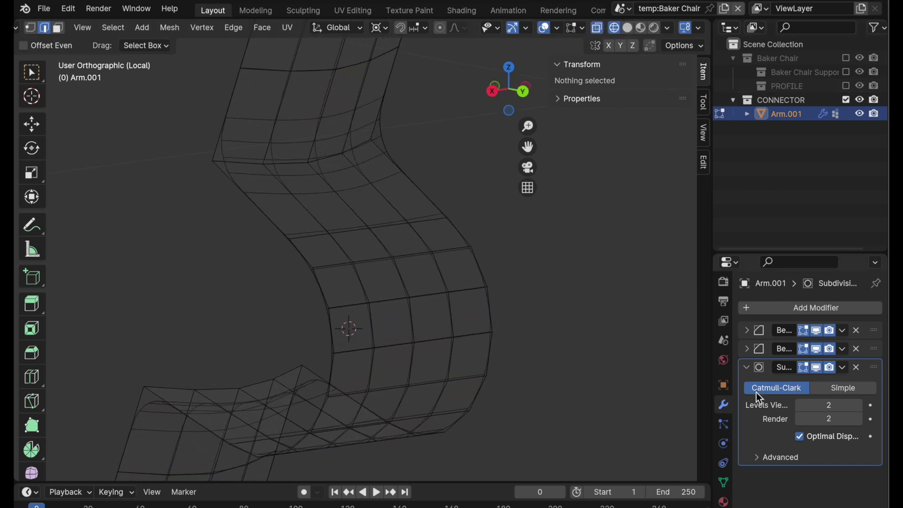
click(800, 436)
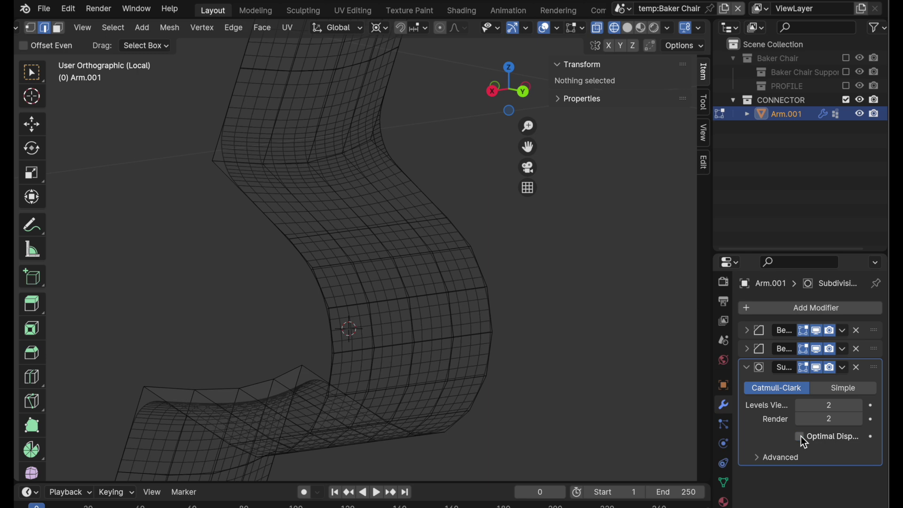
middle_drag(578, 333, 543, 260)
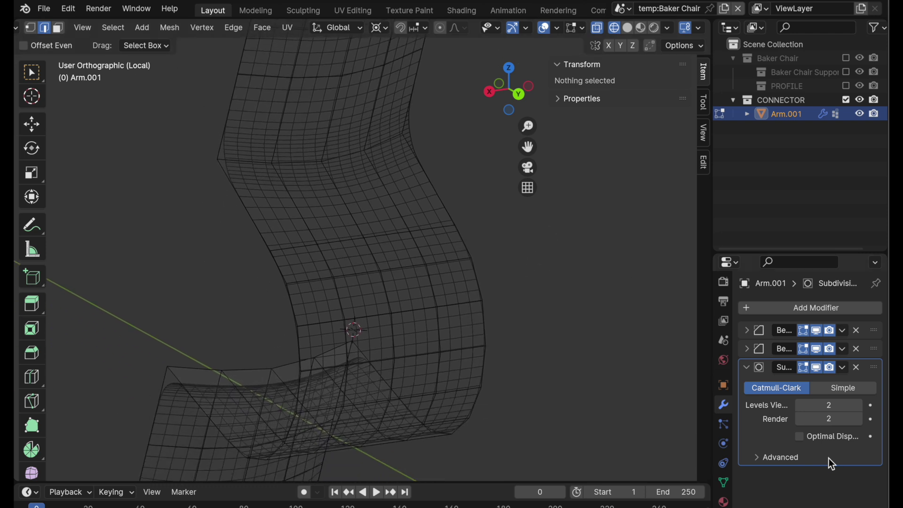
click(748, 368)
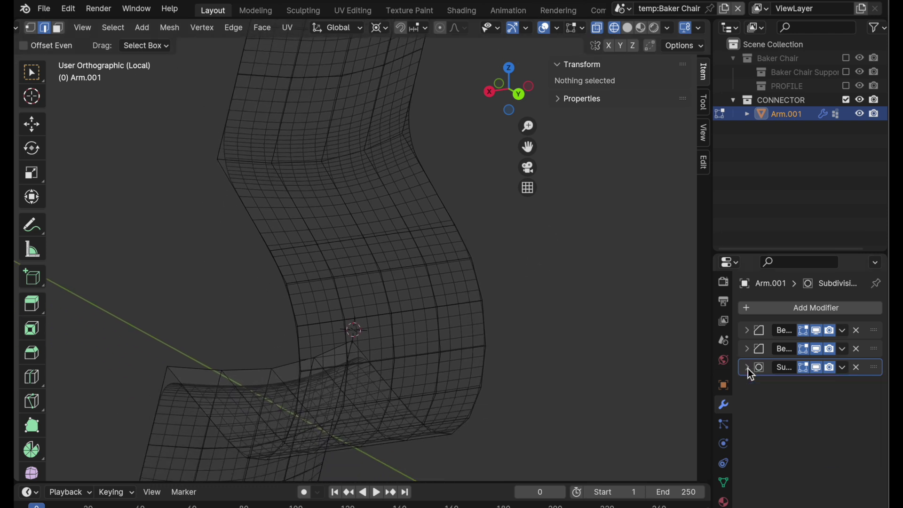
click(785, 308)
mouse_move(740, 310)
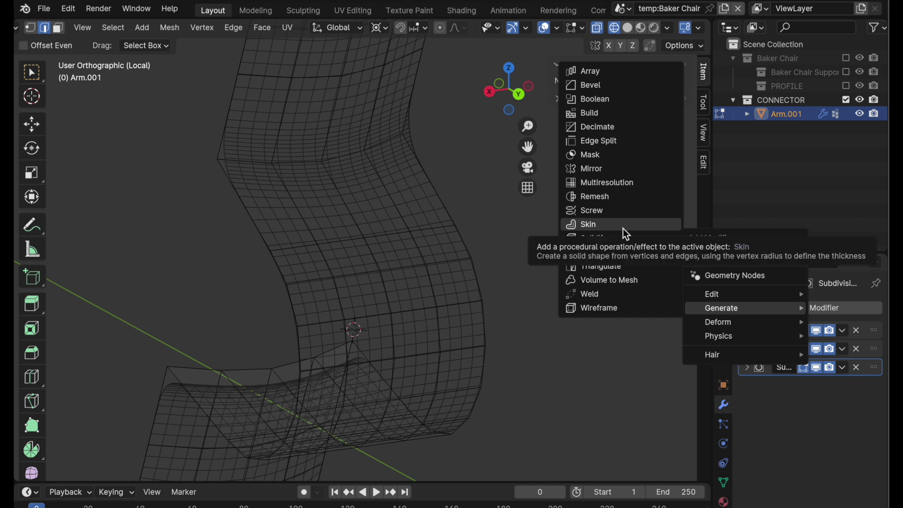
click(618, 237)
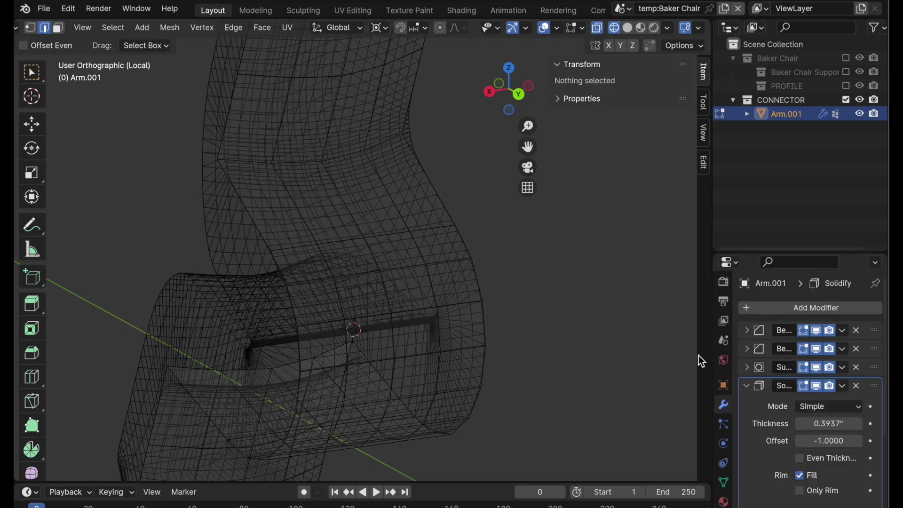
click(818, 386)
scroll(792, 431, down, 3)
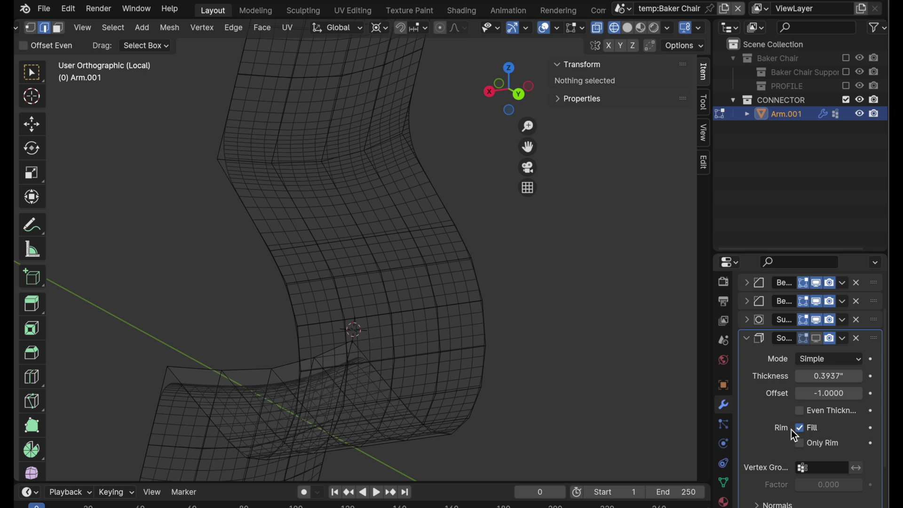
click(828, 394)
text(1)
key(Return)
click(832, 377)
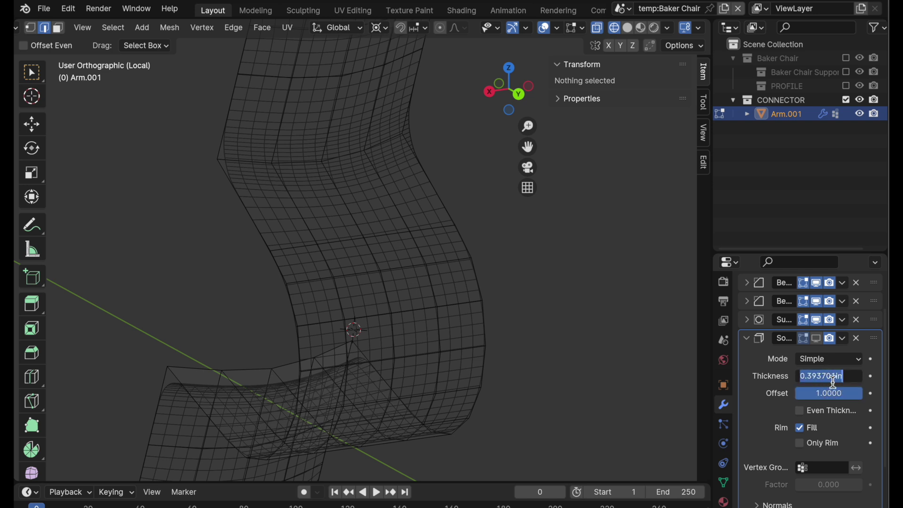
text(.05)
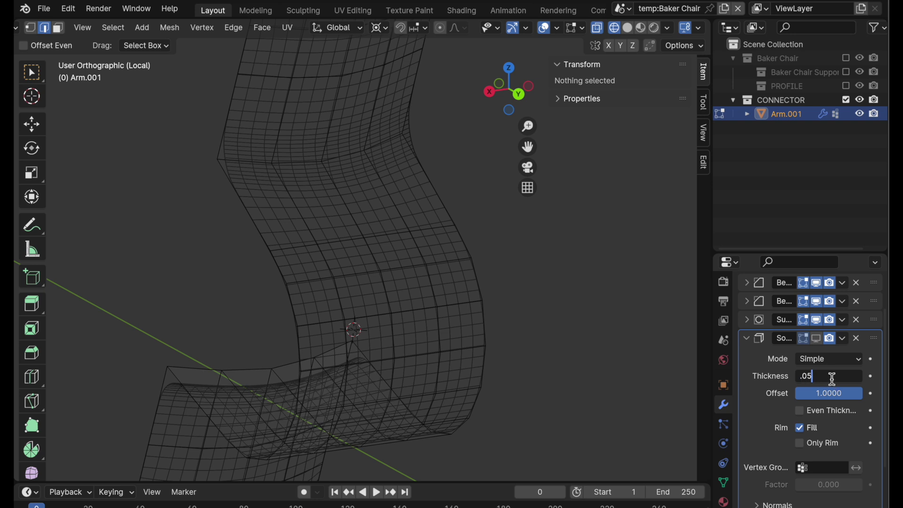
key(Return)
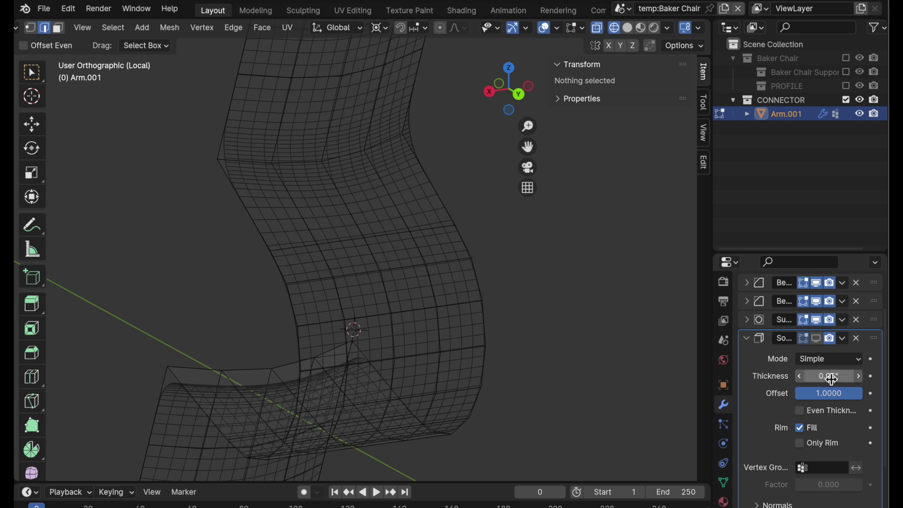
click(818, 339)
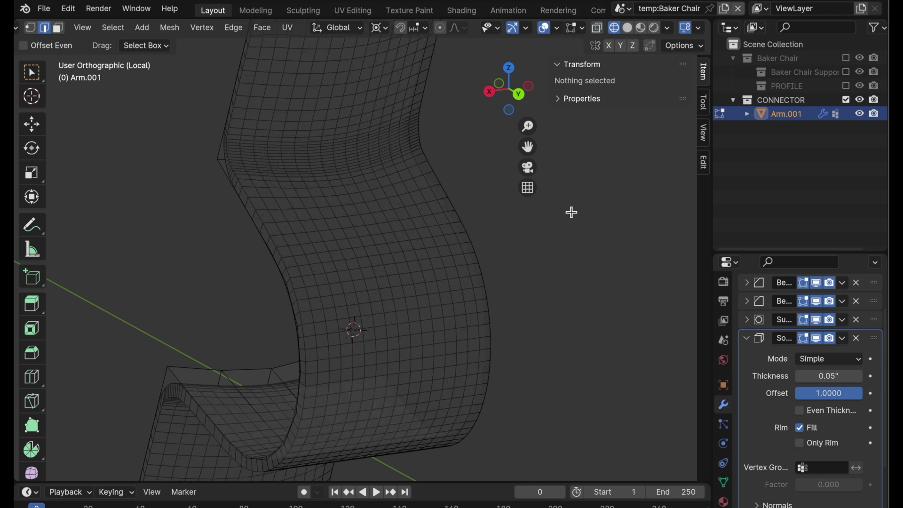
shift+scroll(570, 210, up, 2)
scroll(567, 249, down, 5)
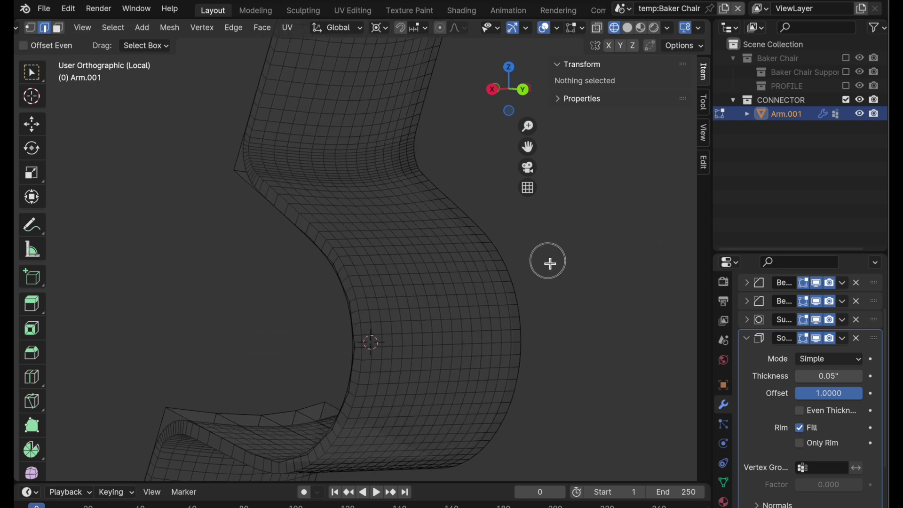
scroll(586, 261, down, 3)
shift+middle_drag(584, 262, 544, 306)
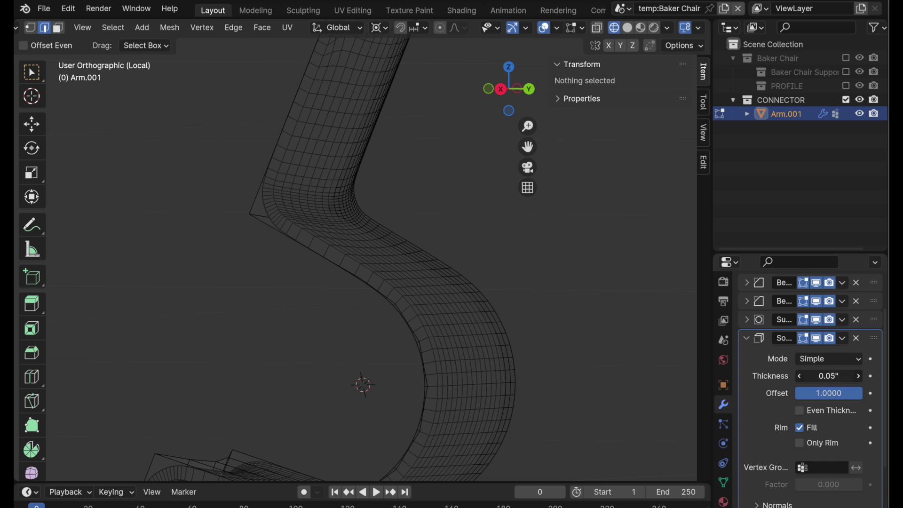
click(826, 377)
key(BackSpace)
text(.6)
key(Return)
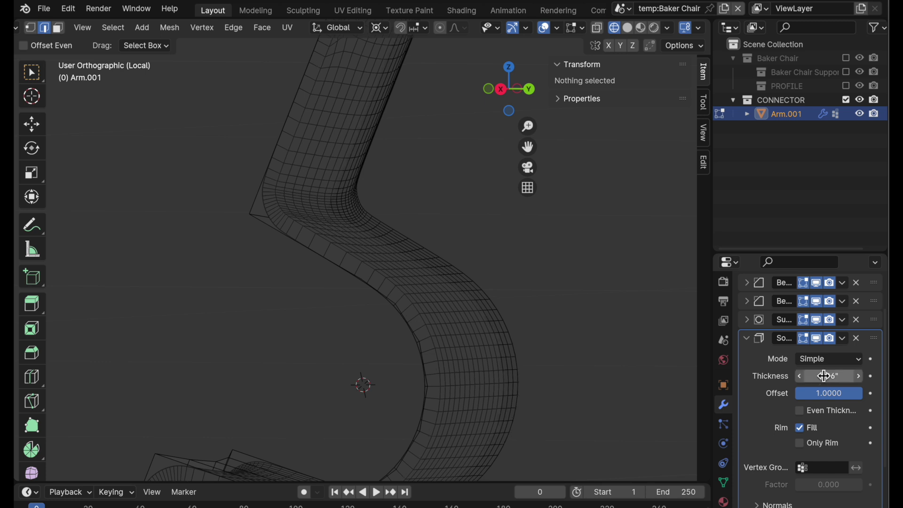
middle_drag(492, 282, 408, 396)
scroll(424, 385, up, 3)
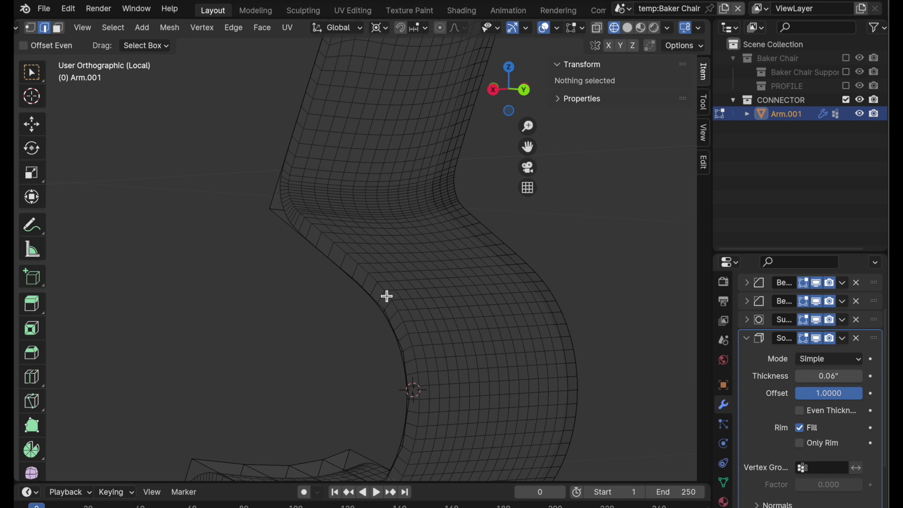
shift+scroll(391, 306, up, 2)
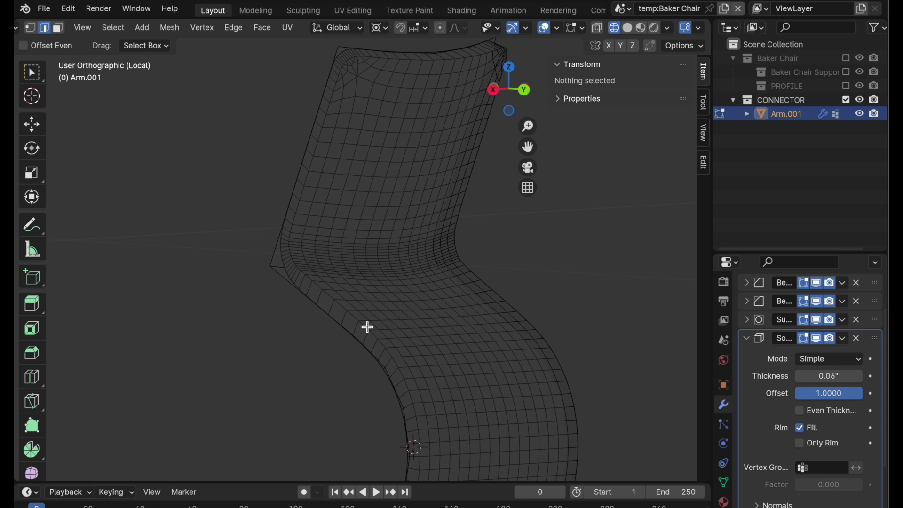
Widen the properties panel, collapse Solidify, and rename the first bevel 'Bevel . 1'.
drag(711, 178, 666, 178)
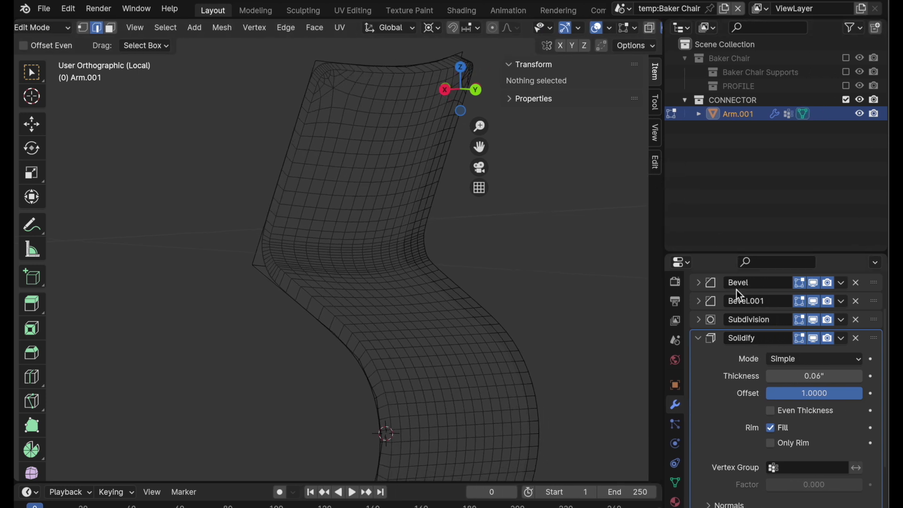
click(701, 338)
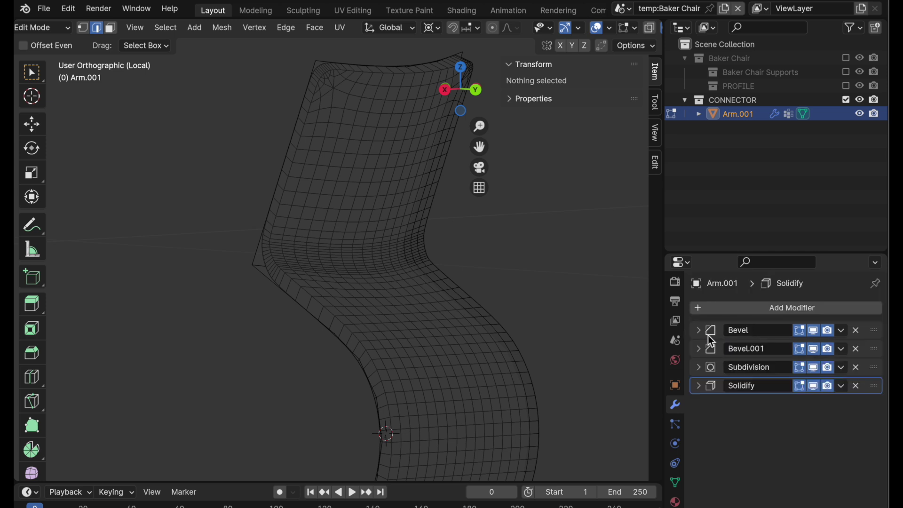
click(701, 332)
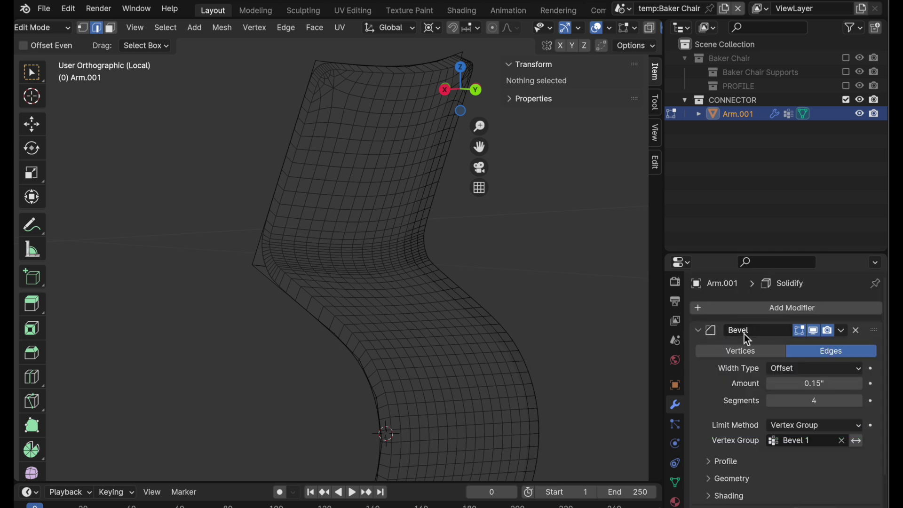
click(744, 334)
text(.1)
Rename the Bevel.001 modifier to 'Bevel . corners'.
click(698, 331)
click(750, 349)
key(BackSpace)
key(BackSpace)
key(BackSpace)
key(BackSpace)
text(. corners)
key(Return)
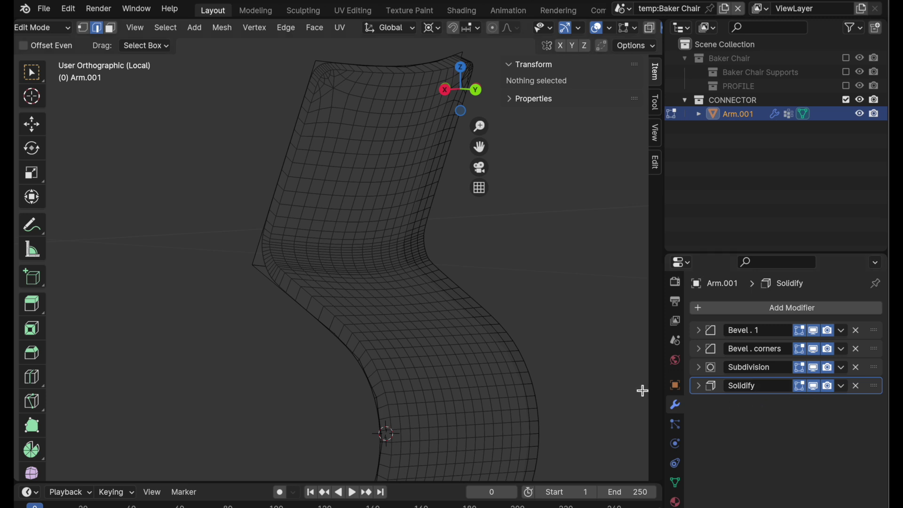
Add a new Bevel modifier named 'Bevel . small corners'.
click(733, 305)
mouse_move(734, 306)
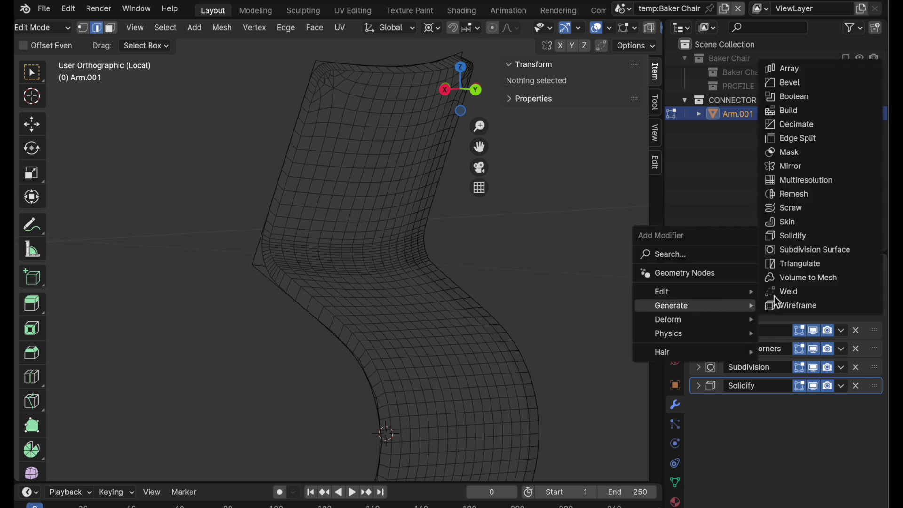
click(792, 84)
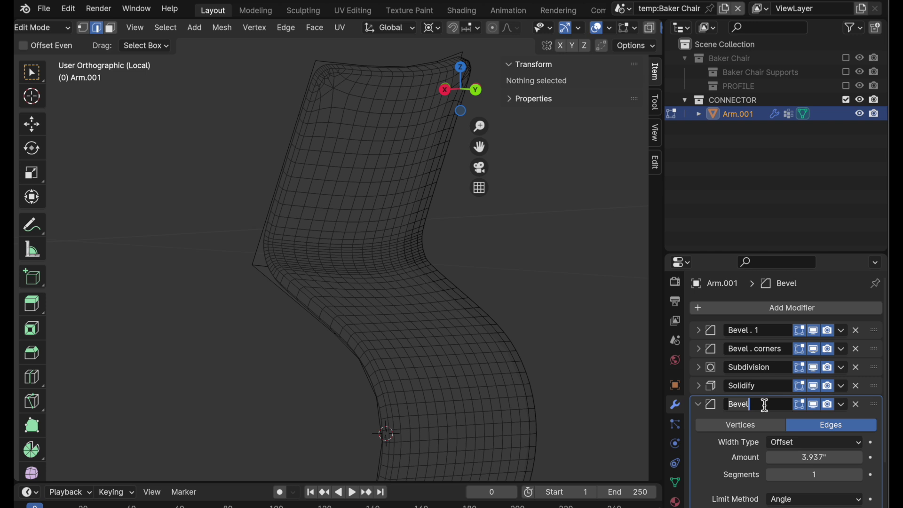
key(ctrl+BackSpace)
text(Bevel. sm)
text(all corners)
key(Return)
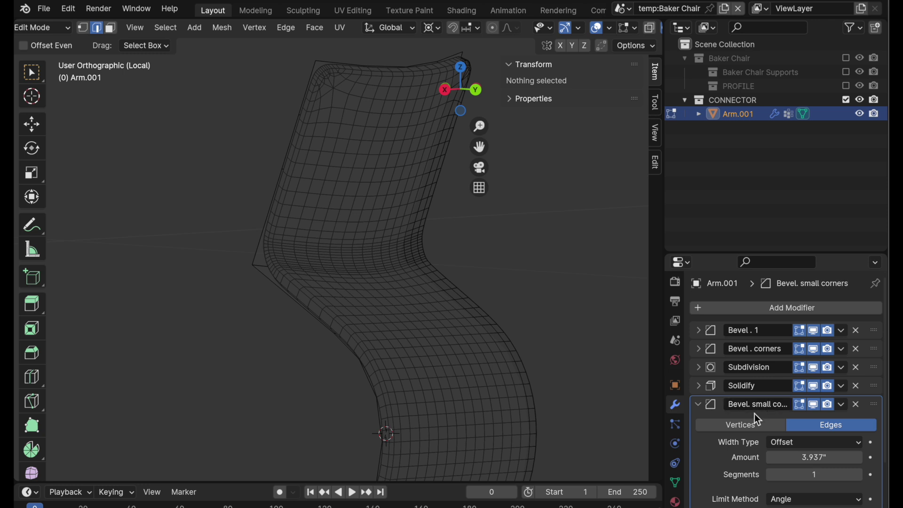
double_click(756, 404)
key(Left)
key(Left)
key(Return)
With the bevel hidden in the viewport, set amount 0.002, 4 segments and a 45° angle limit.
scroll(746, 410, down, 3)
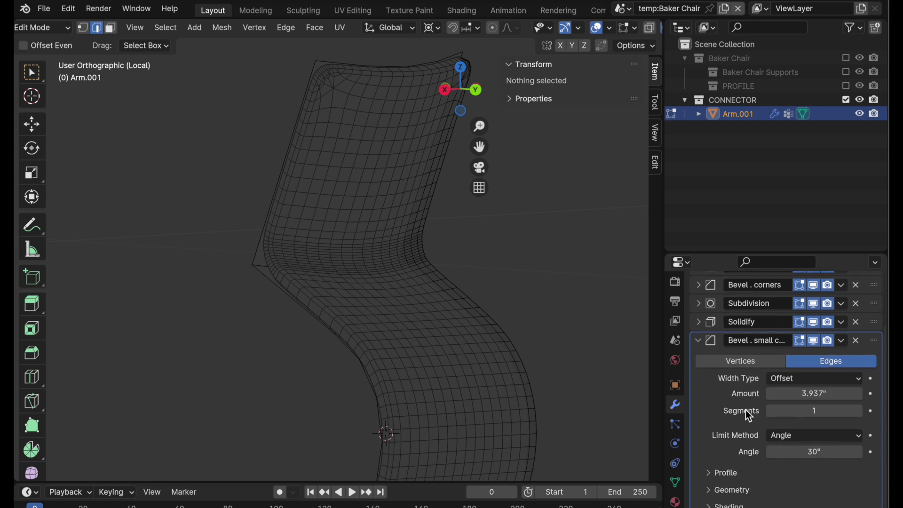
click(815, 340)
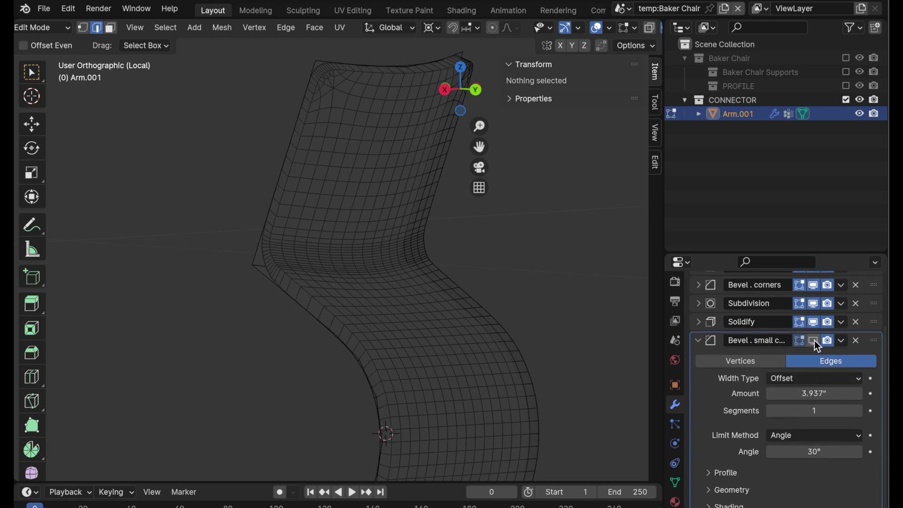
click(818, 394)
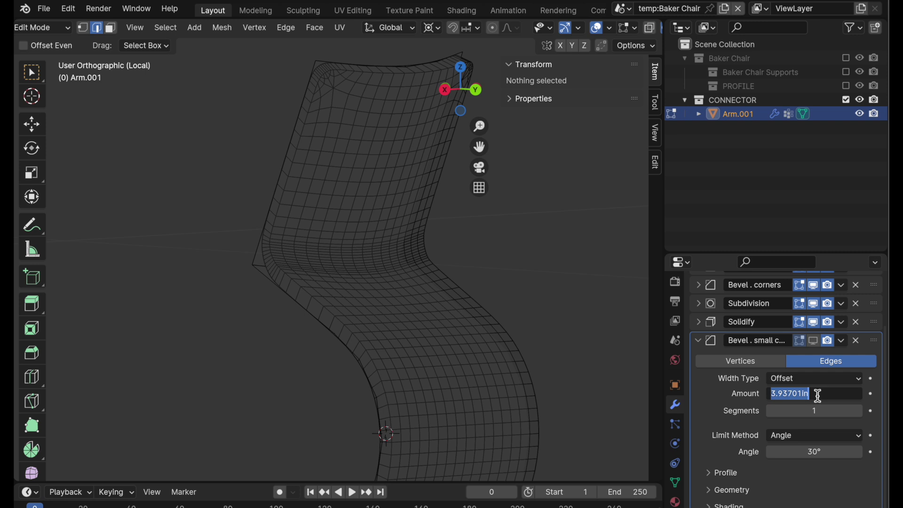
key(BackSpace)
text(.002)
key(Return)
click(820, 412)
text(4)
key(Return)
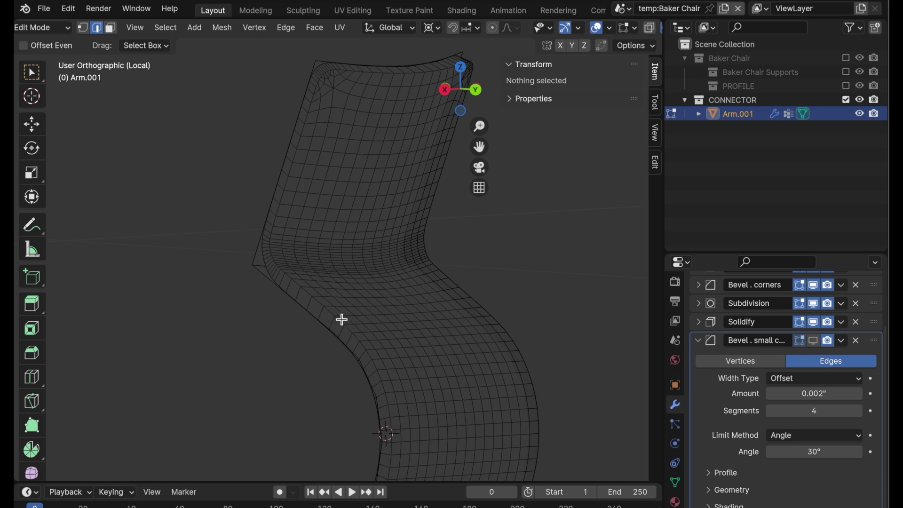
click(822, 452)
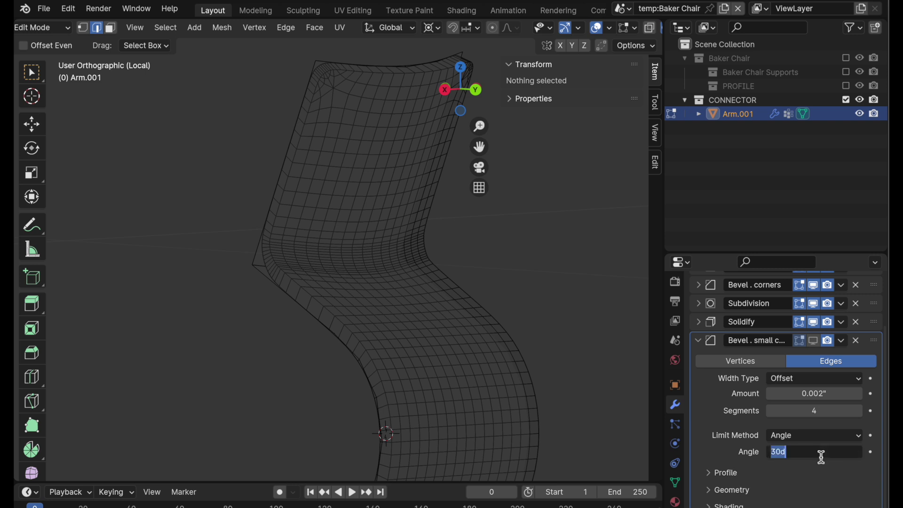
text(45)
key(Return)
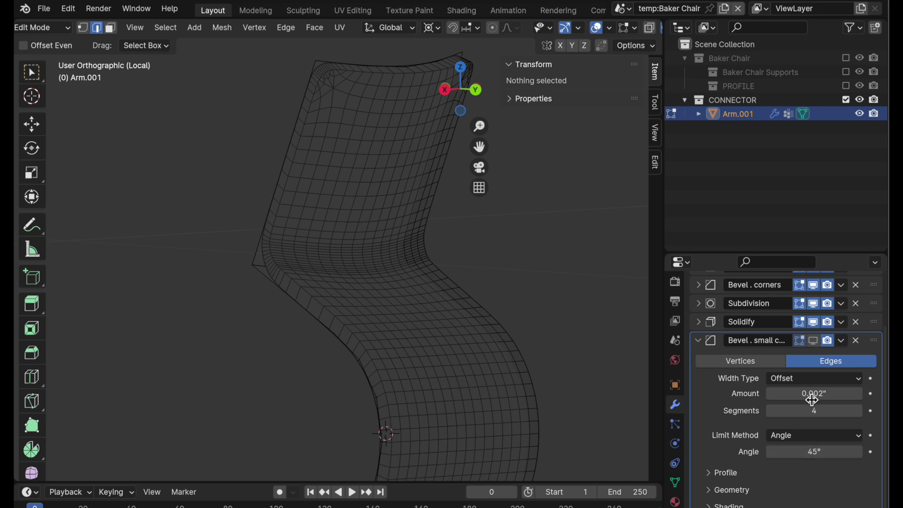
Show the bevel in the viewport again and correct its amount to 0.008".
click(814, 342)
scroll(277, 268, up, 4)
scroll(323, 210, up, 1)
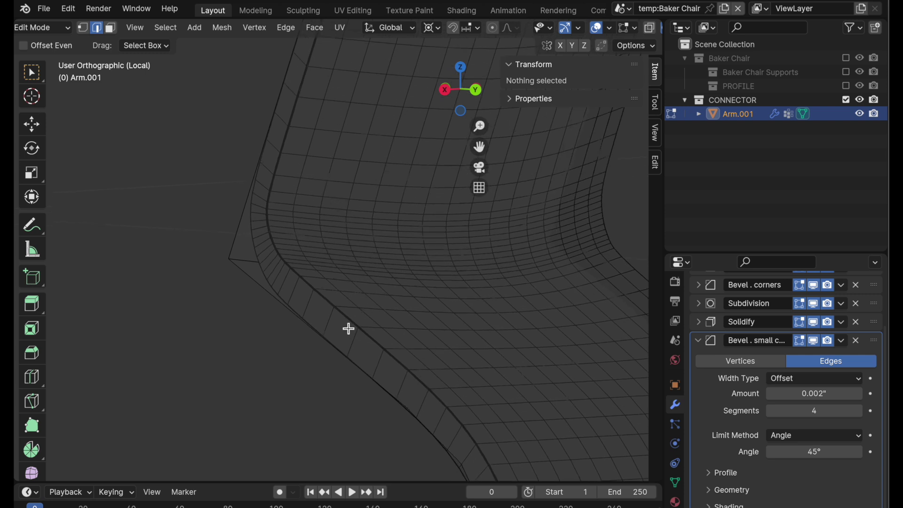
click(842, 393)
text(0.002i)
key(BackSpace)
key(BackSpace)
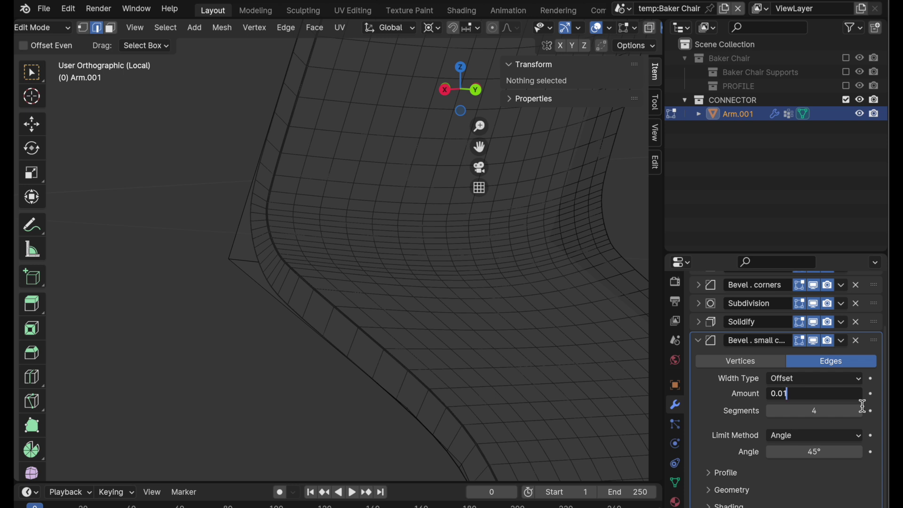
key(BackSpace)
text(1)
key(Return)
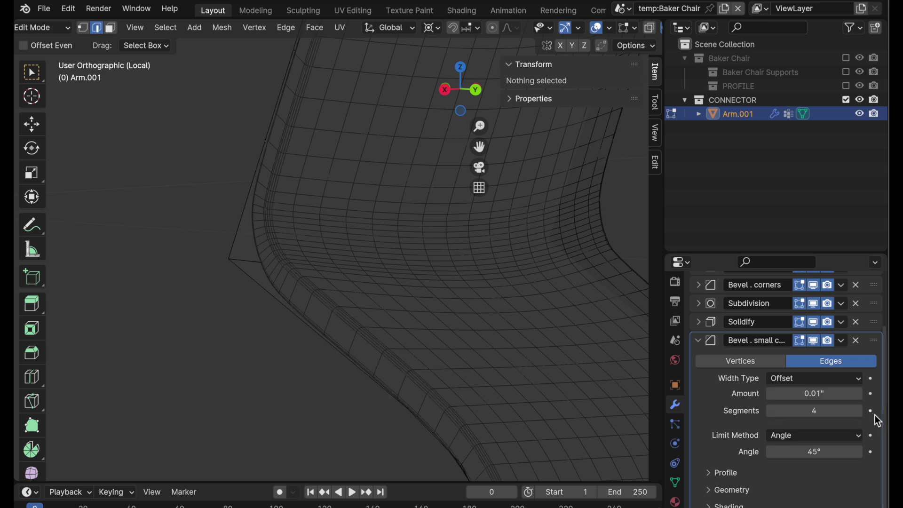
click(837, 395)
text(.008)
key(Return)
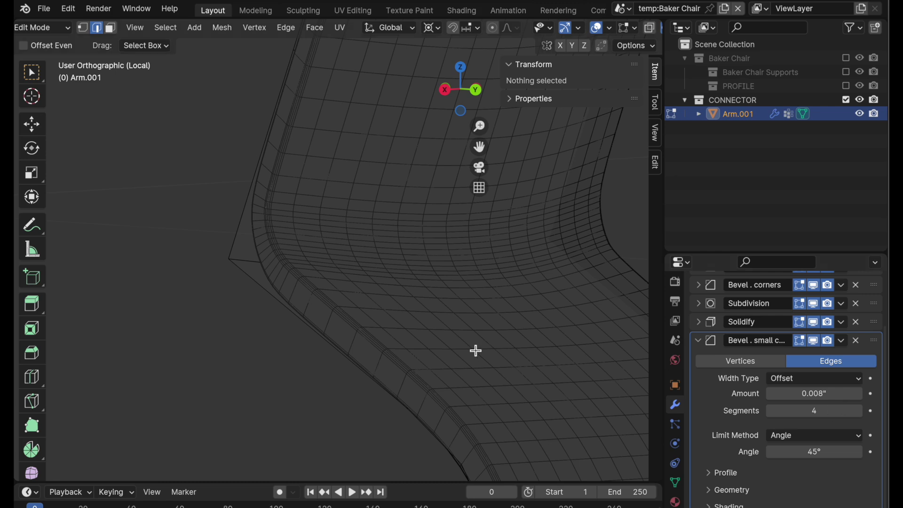
scroll(476, 348, down, 5)
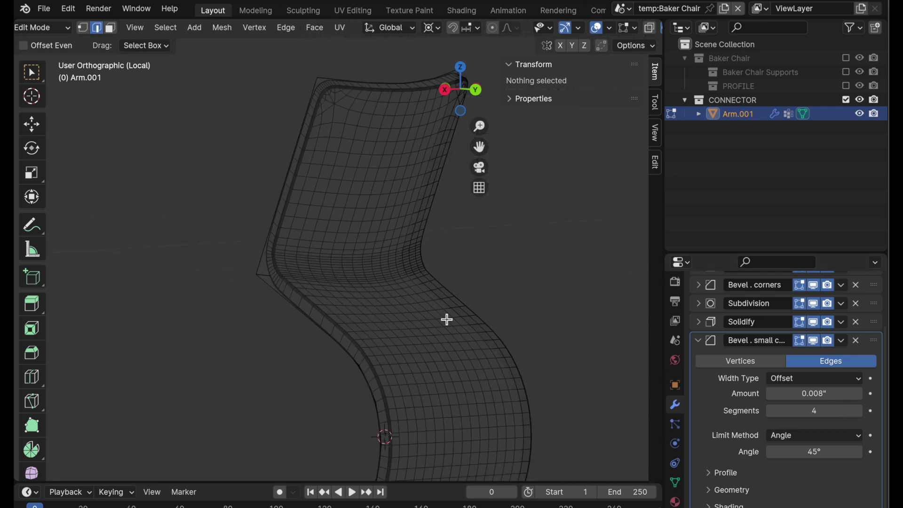
scroll(612, 31, down, 5)
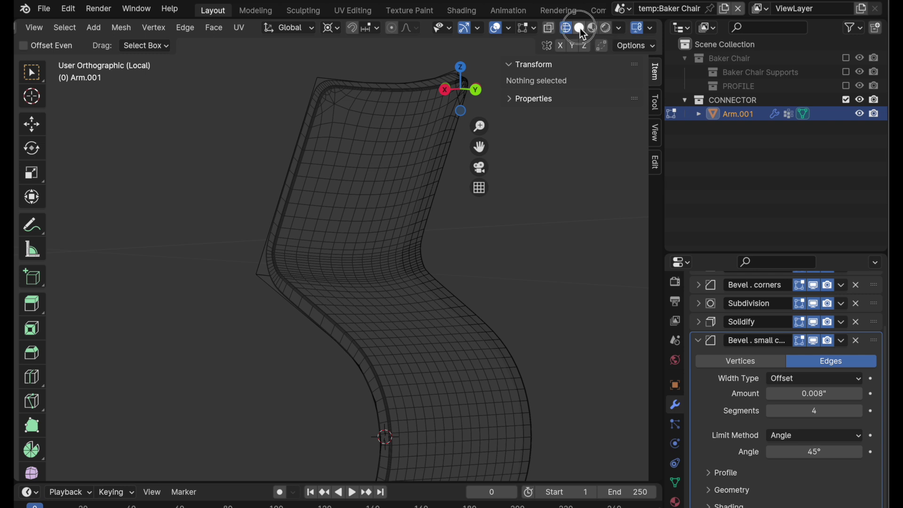
Inspect the arm in solid shading from several angles, then collapse the Bevel . small corners panel.
click(580, 27)
middle_drag(554, 253, 514, 230)
scroll(366, 245, up, 4)
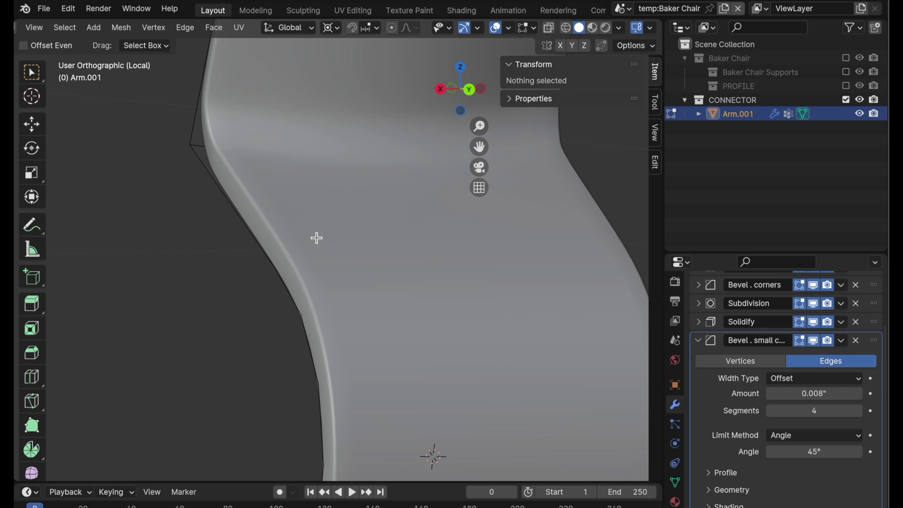
scroll(729, 490, down, 5)
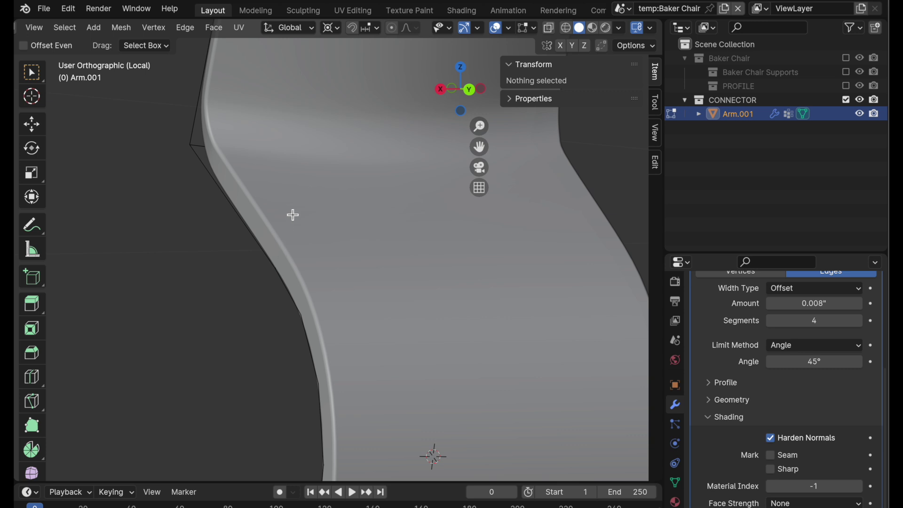
scroll(295, 212, down, 5)
scroll(291, 279, down, 3)
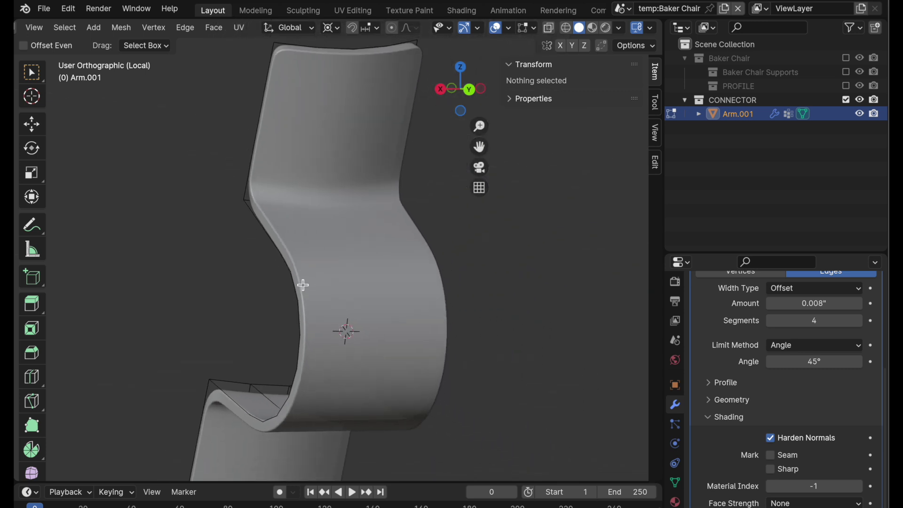
middle_drag(300, 307, 322, 282)
scroll(717, 356, up, 4)
click(698, 342)
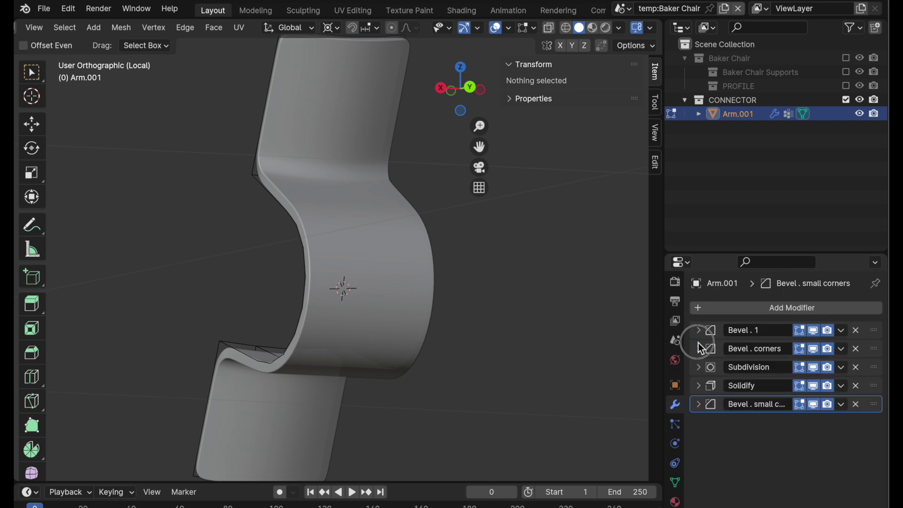
Return to Object Mode, include the Baker Chair collection, and select the Bolt.
key(Tab)
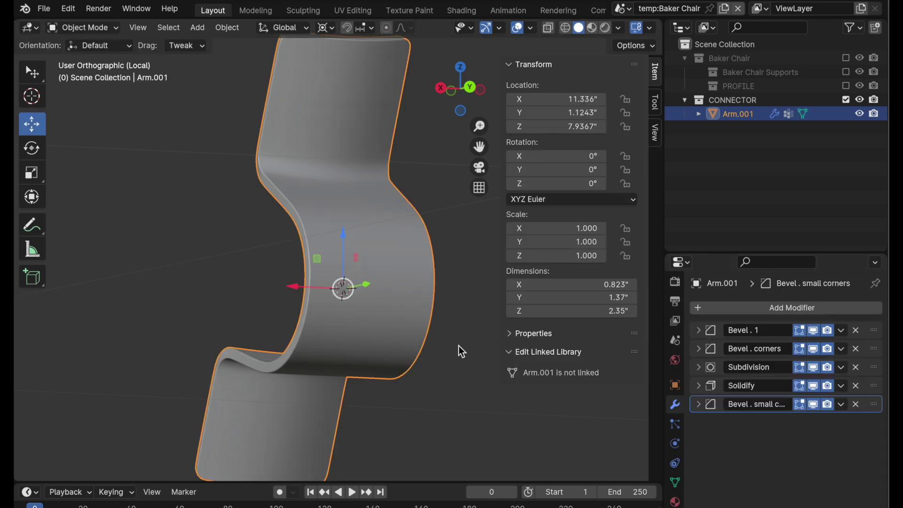
click(846, 58)
middle_drag(437, 302, 246, 378)
click(288, 282)
middle_drag(288, 281, 312, 357)
middle_drag(284, 292, 268, 272)
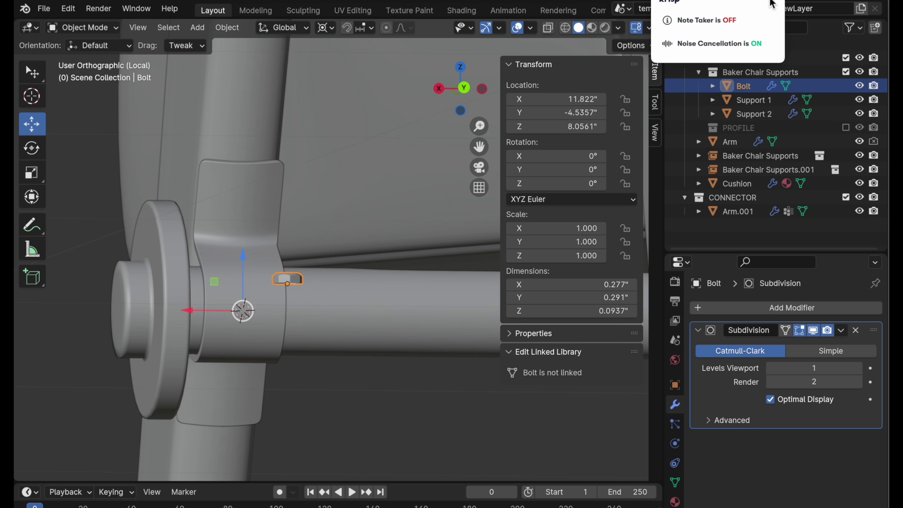
Move the CONNECTOR collection into Baker Chair Supports and select Arm.001.
click(700, 197)
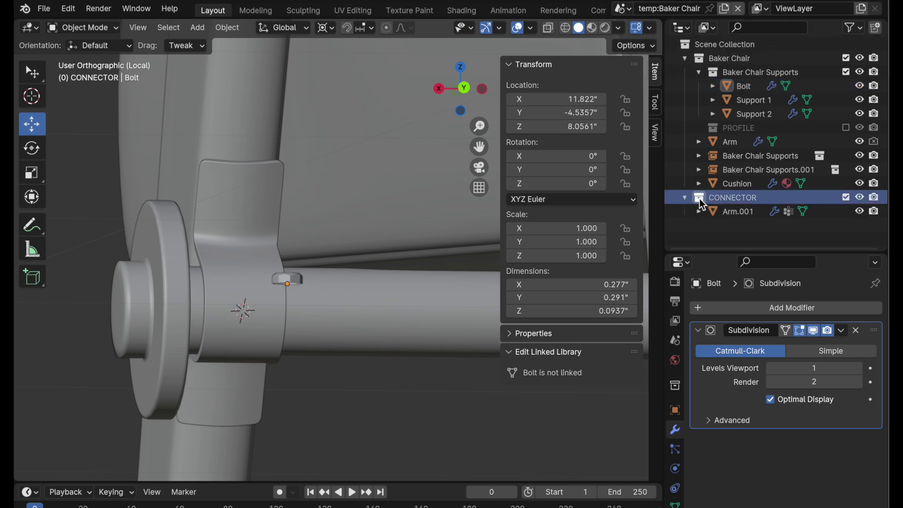
drag(700, 198, 764, 71)
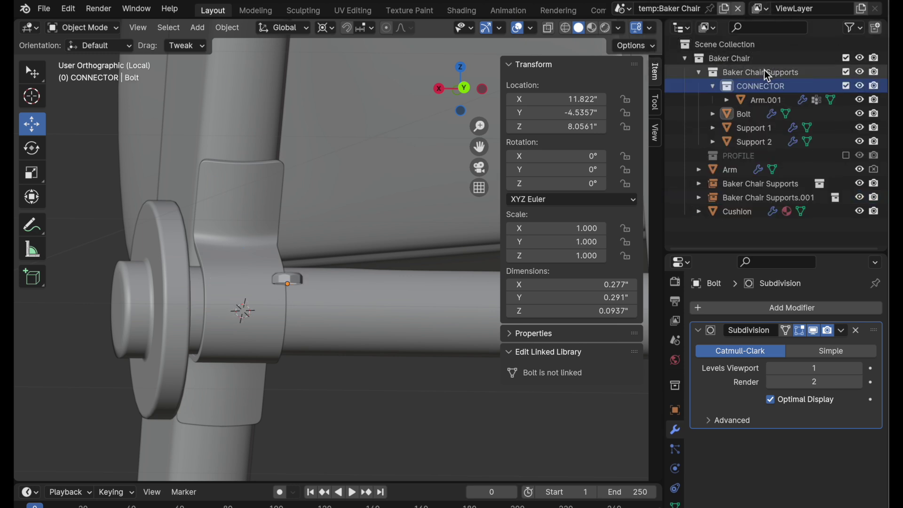
click(769, 104)
Rename Arm.001 to 'Connector' and set its origin to its geometry.
double_click(768, 103)
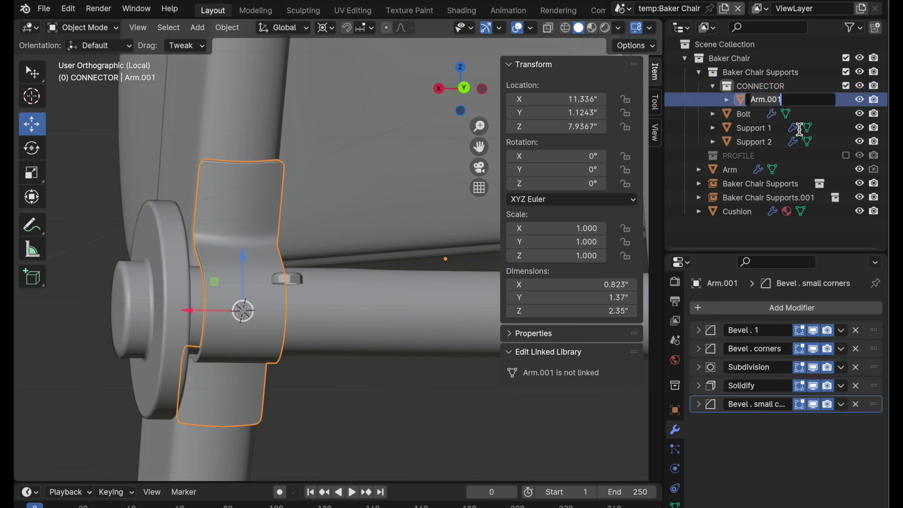
text(Connector)
key(Return)
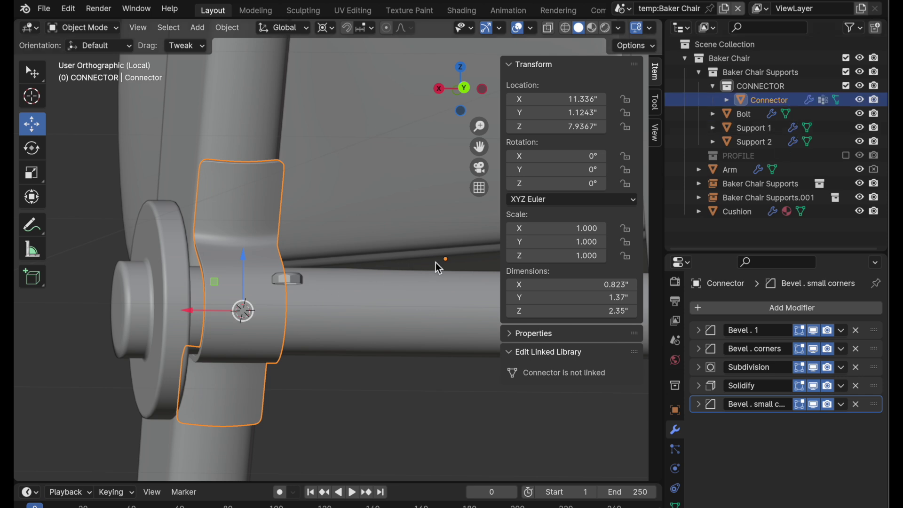
click(231, 29)
mouse_move(239, 60)
click(404, 72)
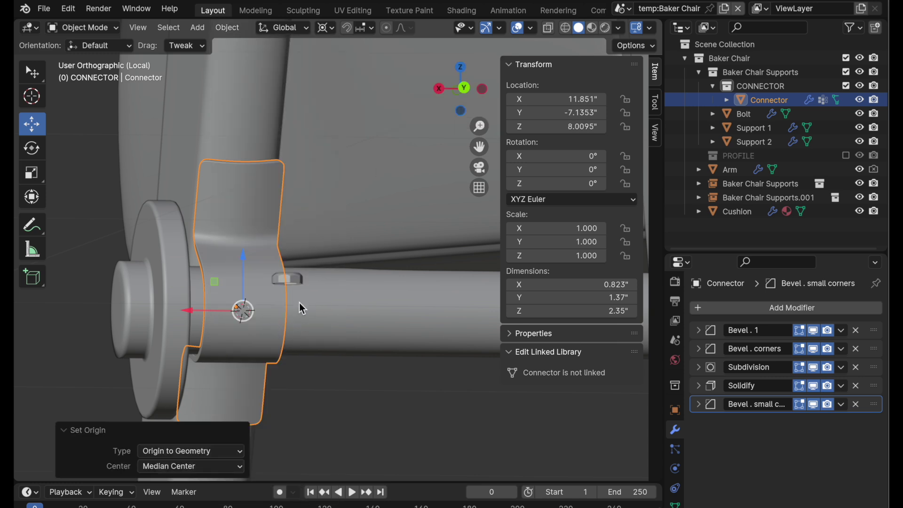
middle_drag(293, 346, 353, 289)
Select the Bolt and set the pivot point to Active Element.
click(341, 202)
key(period)
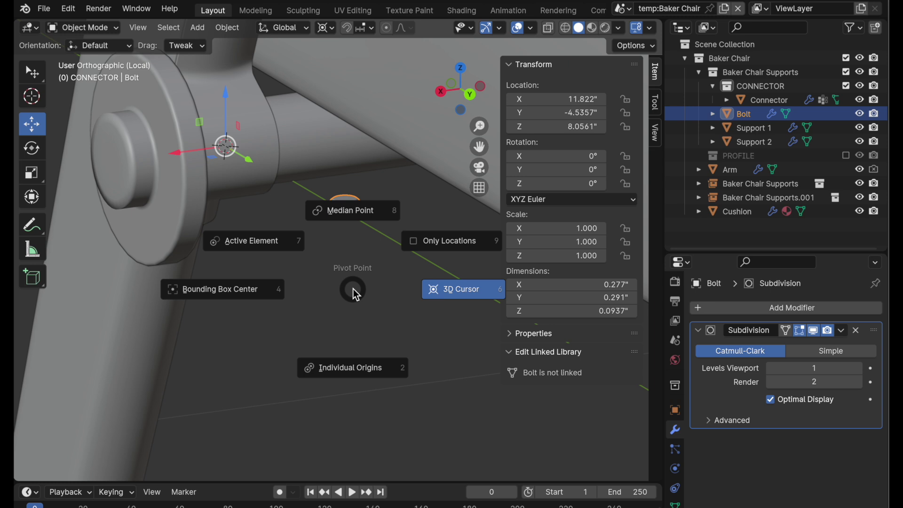
click(244, 242)
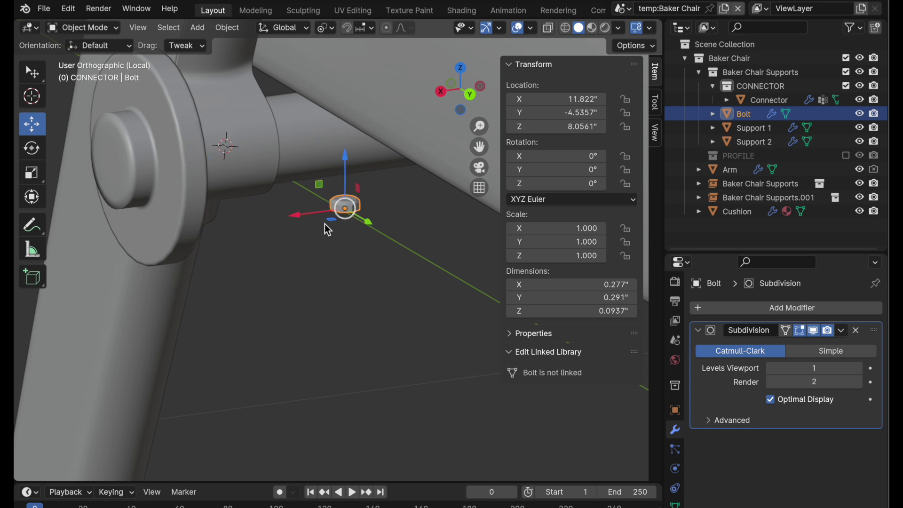
mouse_move(347, 241)
middle_down()
mouse_move(354, 278)
mouse_move(353, 233)
mouse_move(331, 249)
middle_up()
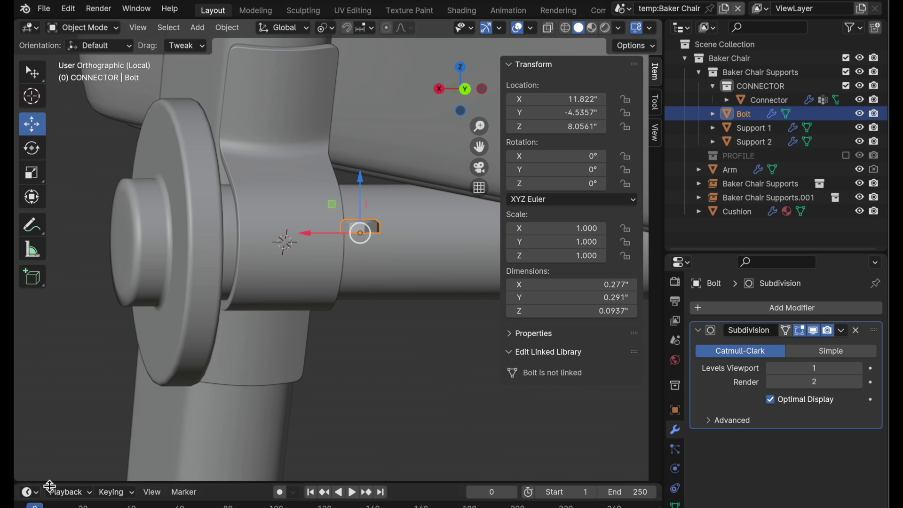
Turn the enlarged bottom area into an Asset Browser showing the Current File library.
drag(33, 483, 35, 383)
click(33, 381)
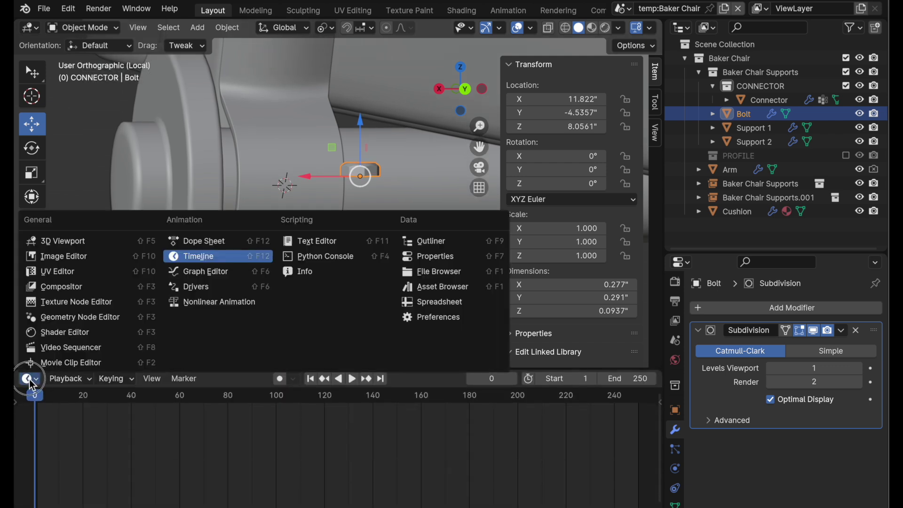
click(413, 287)
click(74, 399)
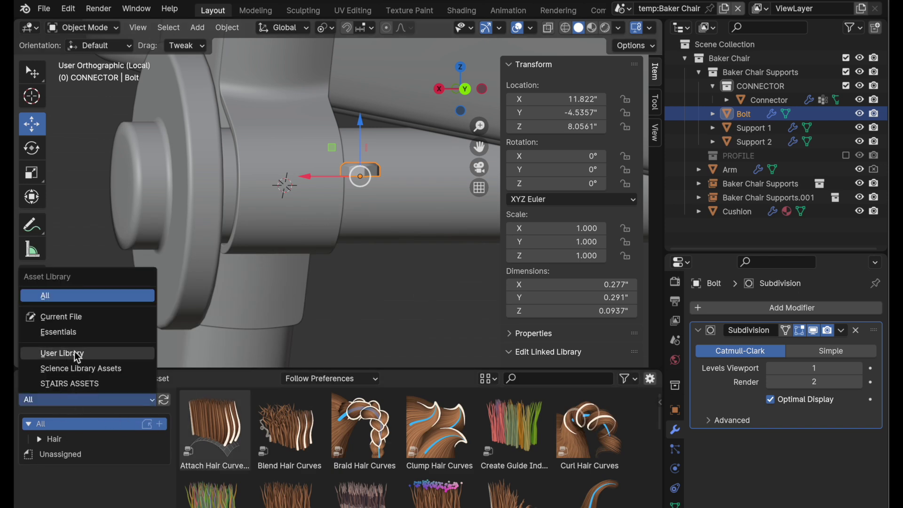
click(73, 317)
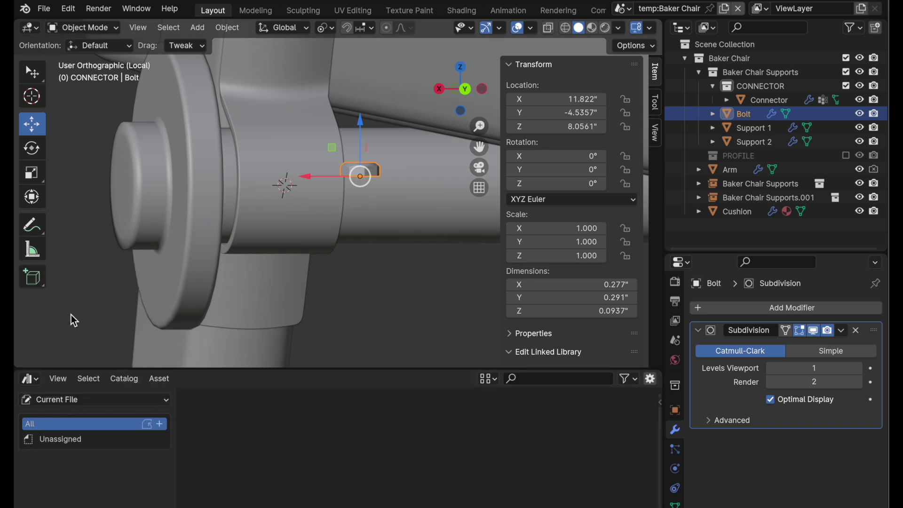
Mark the Bolt as an asset from the outliner.
right_click(748, 113)
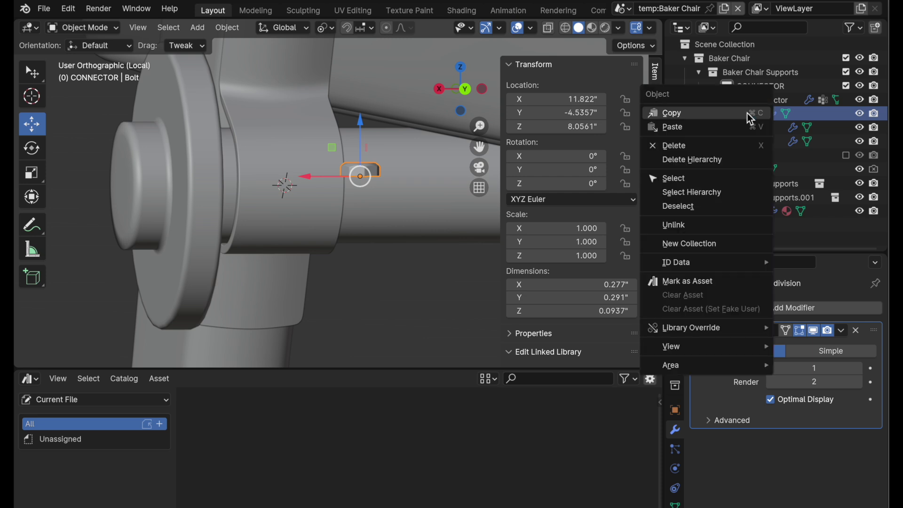
click(710, 281)
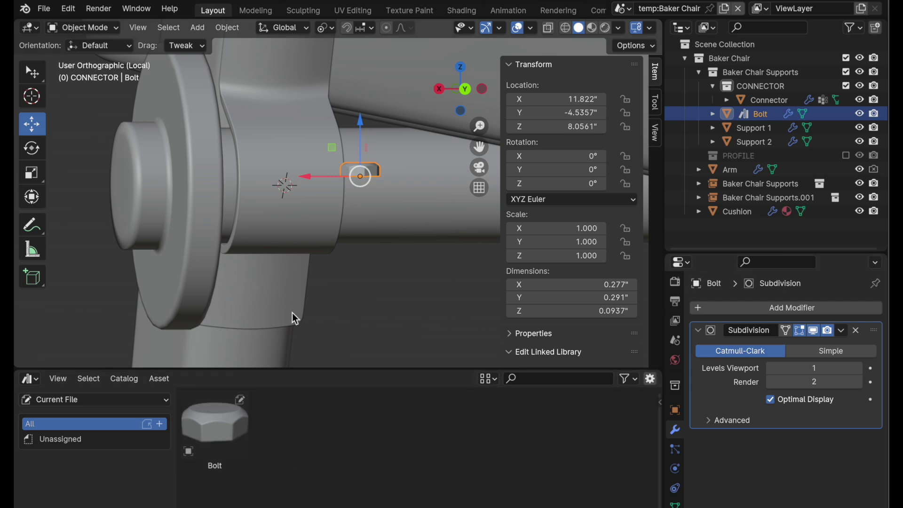
middle_drag(292, 313, 348, 169)
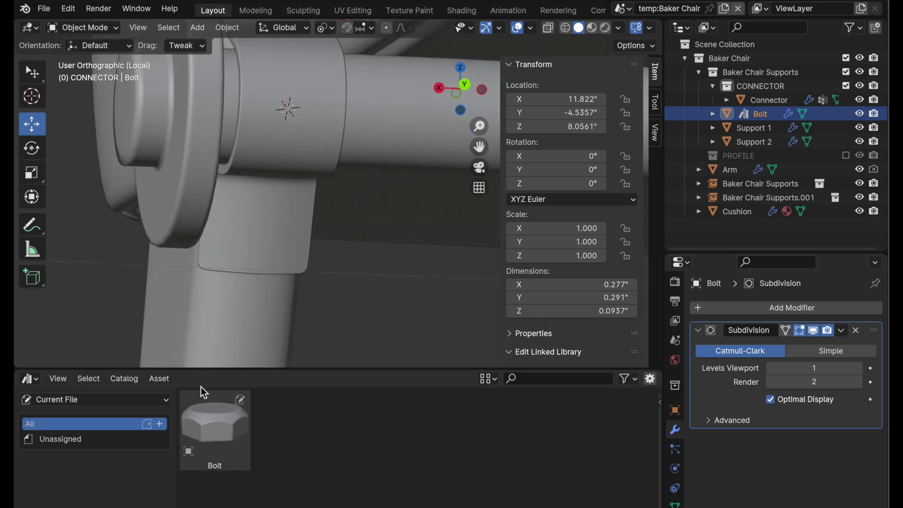
Drop a copy of the Bolt asset onto the connector and nudge it along X.
drag(205, 434, 264, 226)
middle_drag(335, 271, 315, 260)
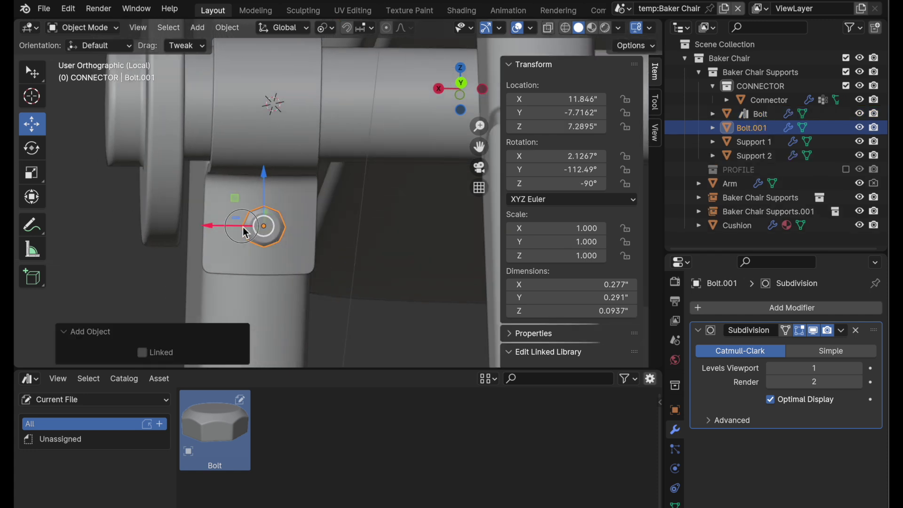
drag(252, 226, 242, 230)
middle_drag(360, 241, 380, 252)
Place the 3D cursor on the connector face with Geometry orientation.
click(32, 98)
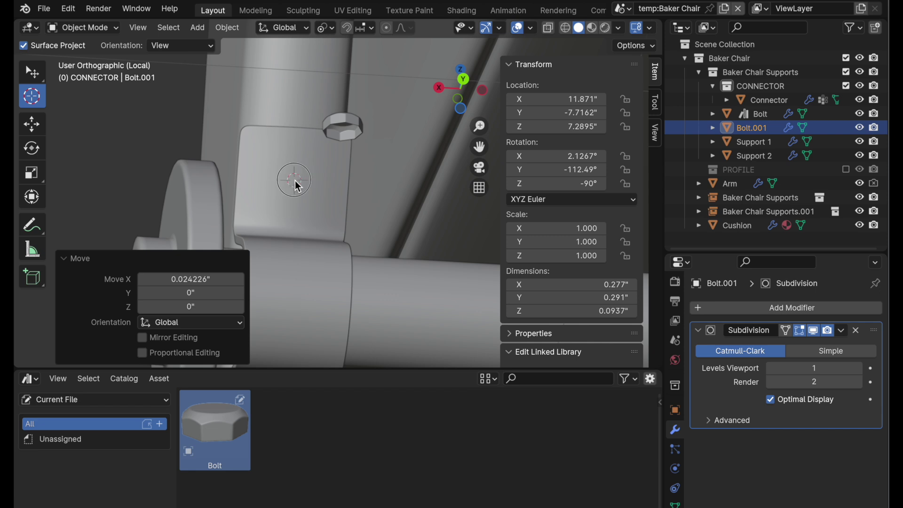
drag(294, 182, 294, 185)
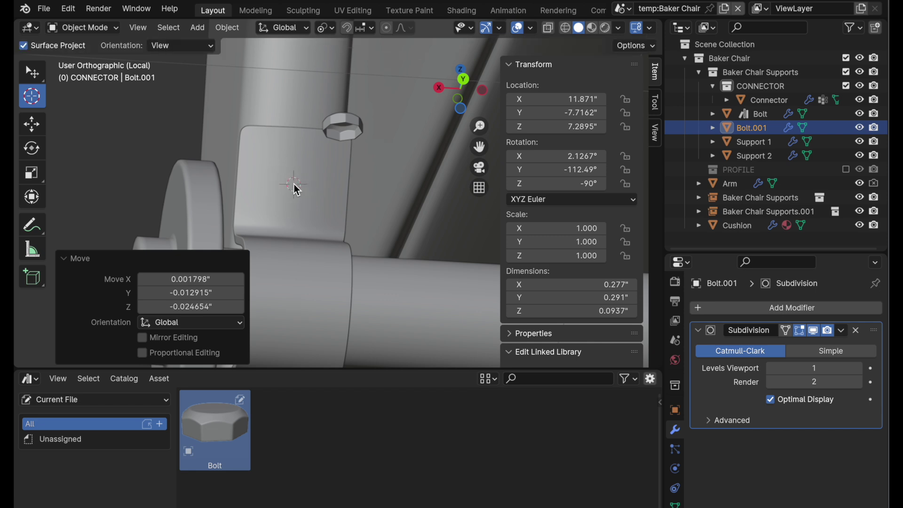
click(656, 107)
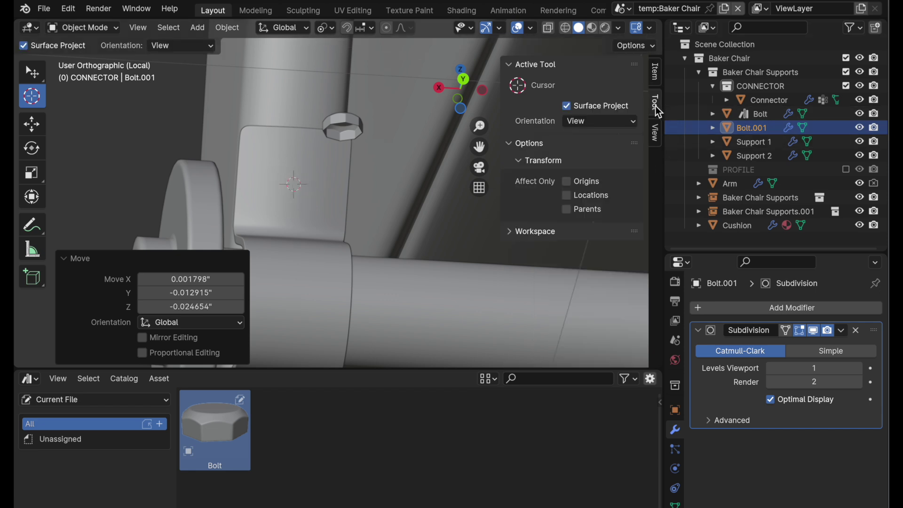
click(591, 122)
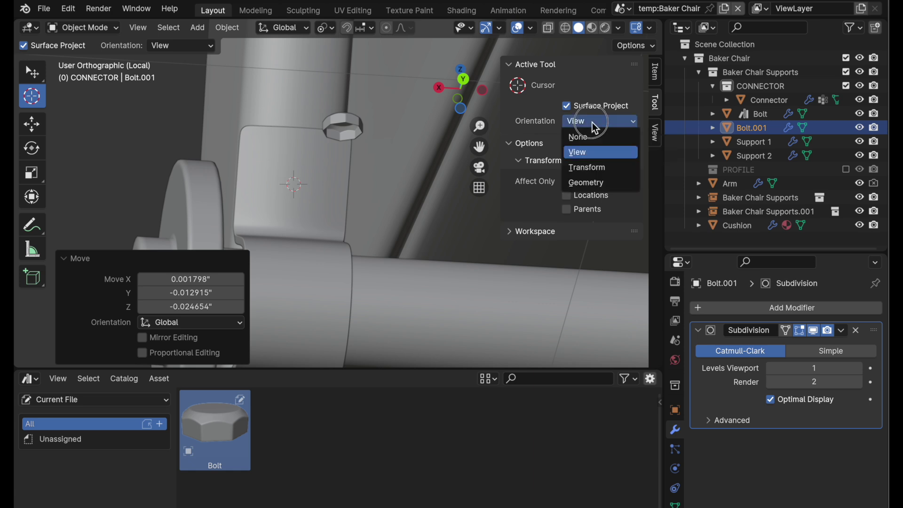
click(595, 182)
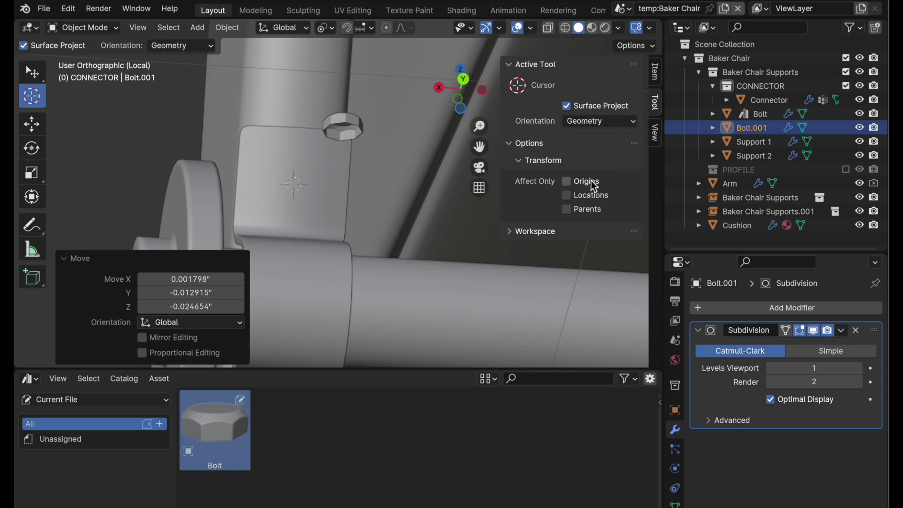
drag(295, 188, 298, 189)
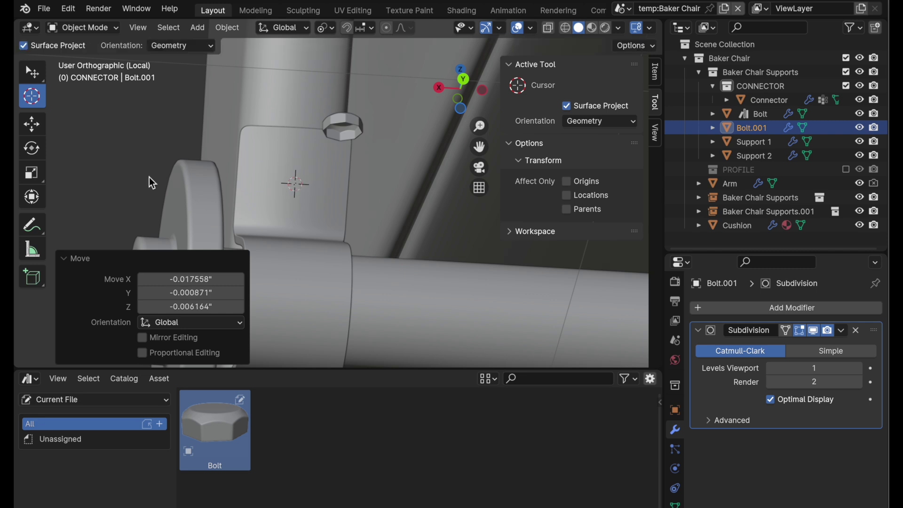
click(31, 124)
Select the original Bolt and snap it to the 3D cursor.
click(349, 120)
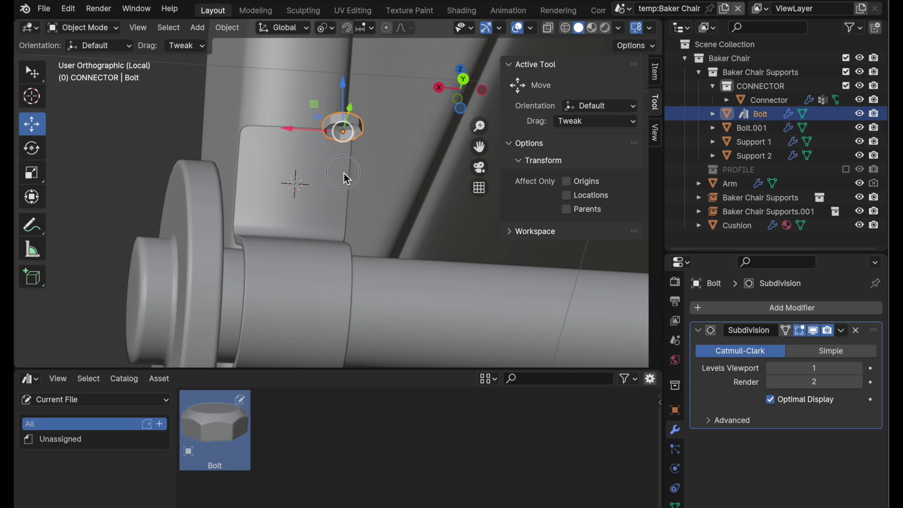
middle_drag(347, 175, 357, 191)
key(shift+s)
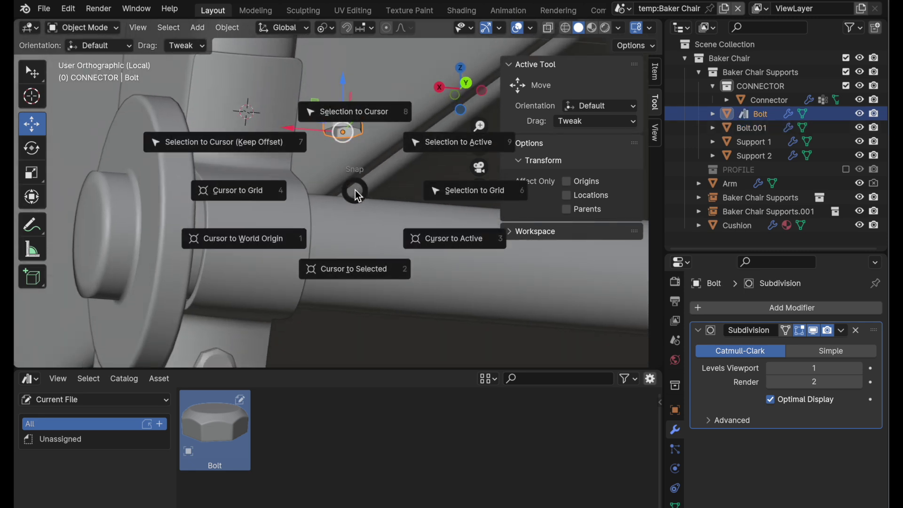
click(354, 113)
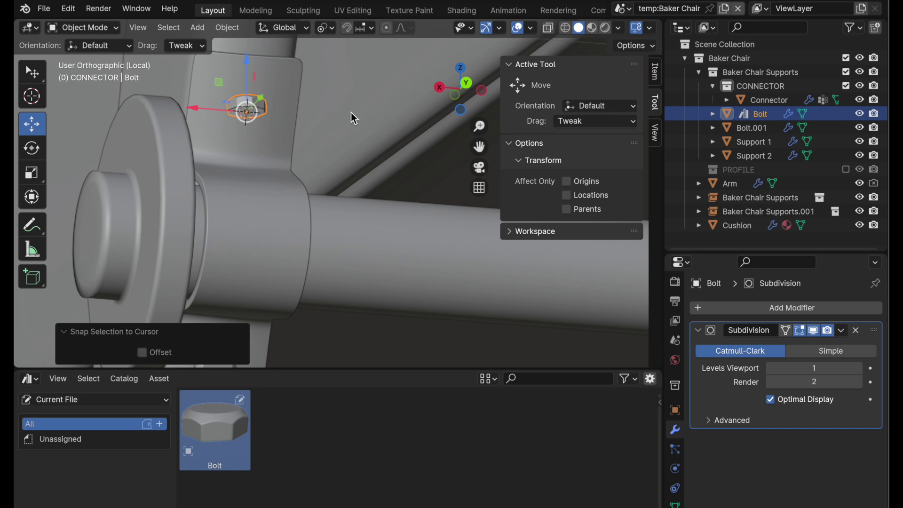
Align the bolt to the Cursor transform orientation, then deselect it.
click(228, 29)
mouse_move(229, 41)
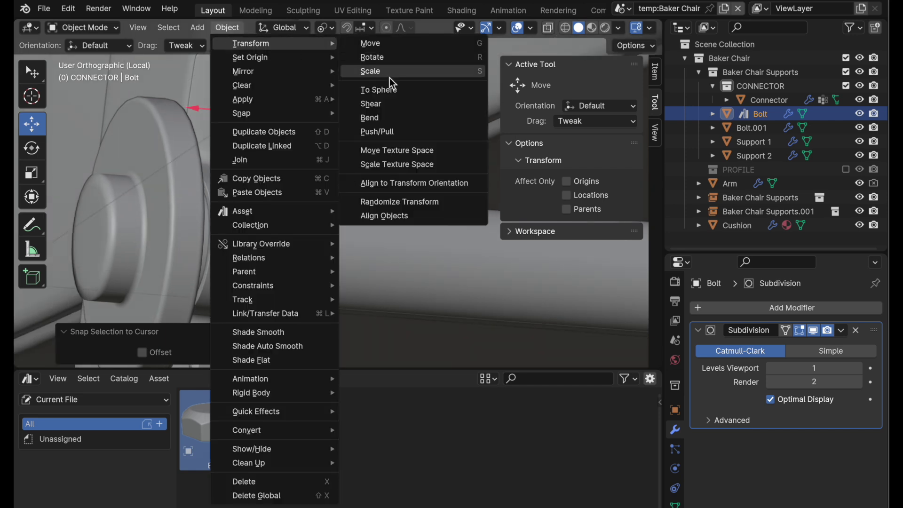
click(400, 184)
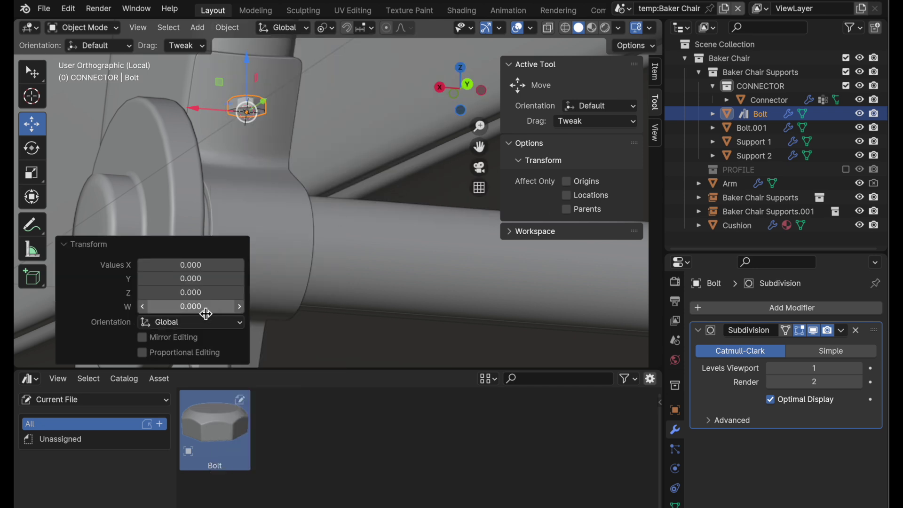
click(189, 326)
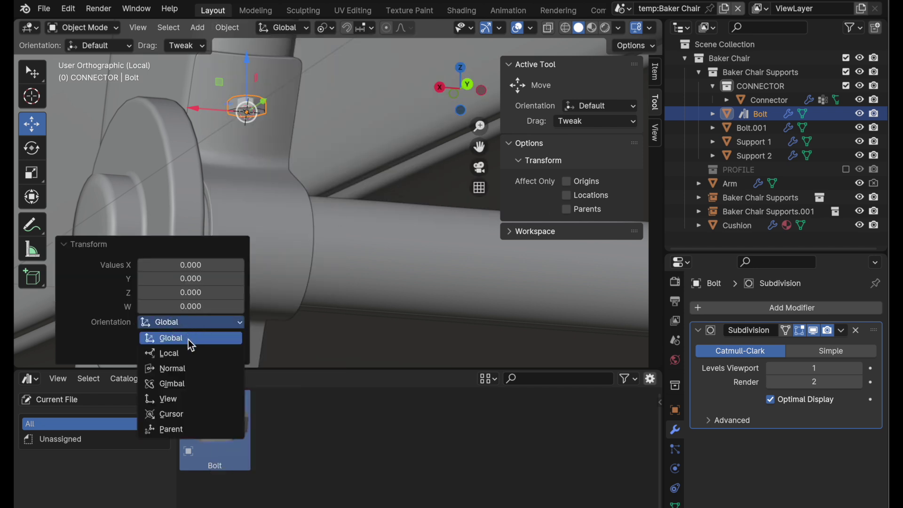
click(188, 414)
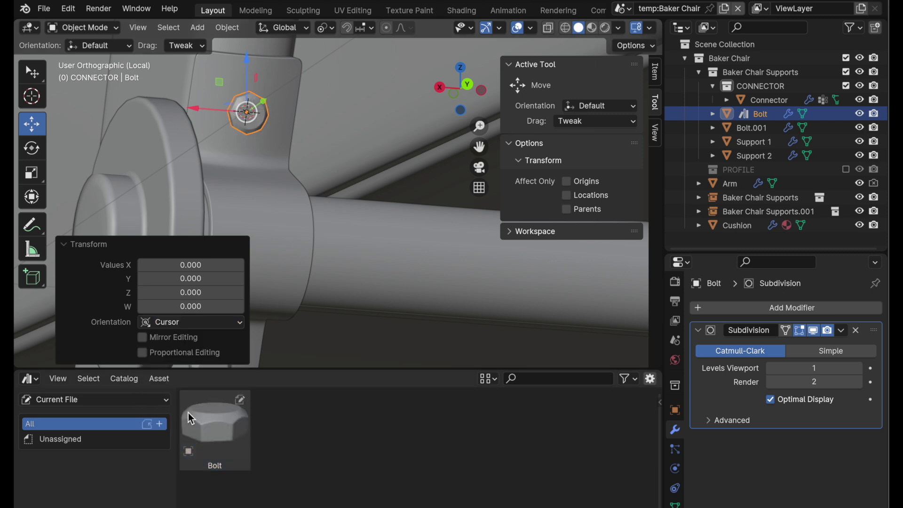
middle_drag(290, 174, 303, 202)
click(59, 248)
click(346, 285)
shift+middle_drag(346, 285, 315, 241)
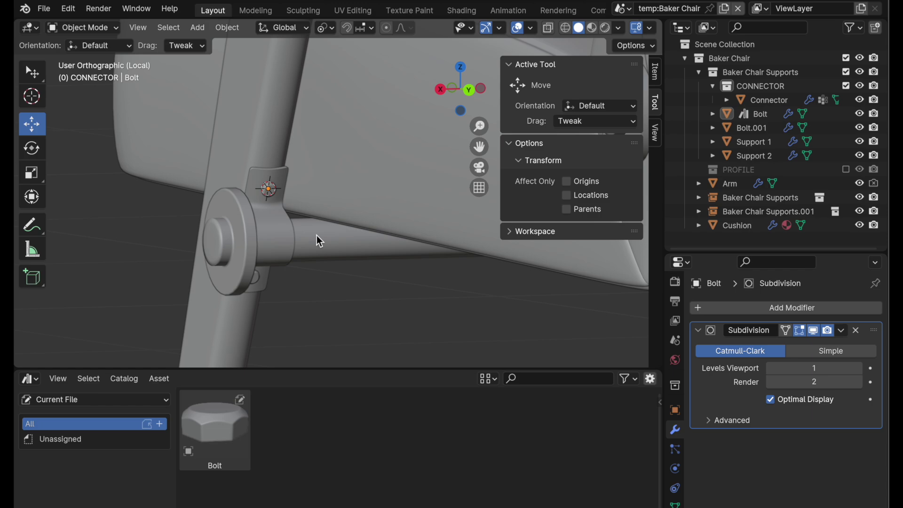